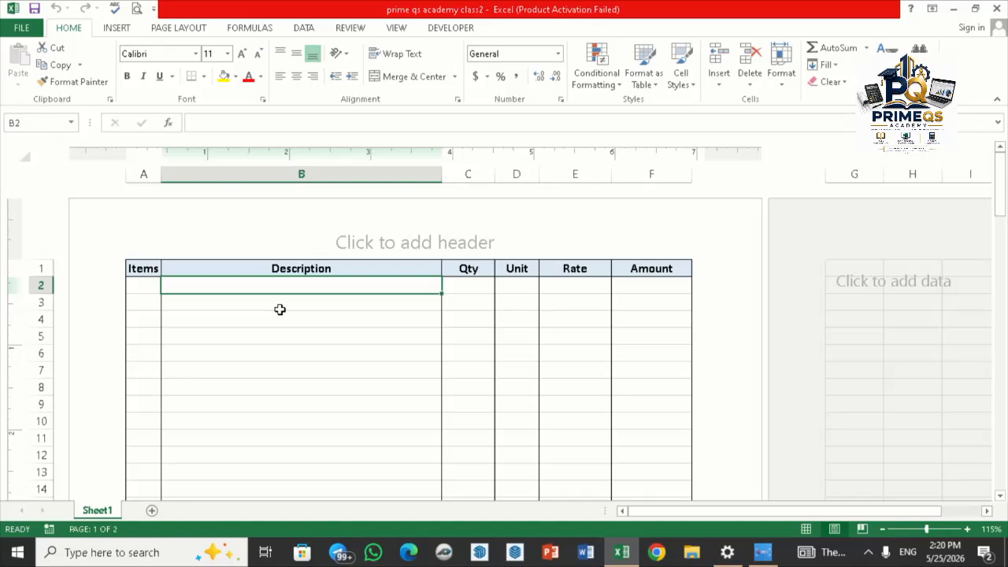
click(300, 301)
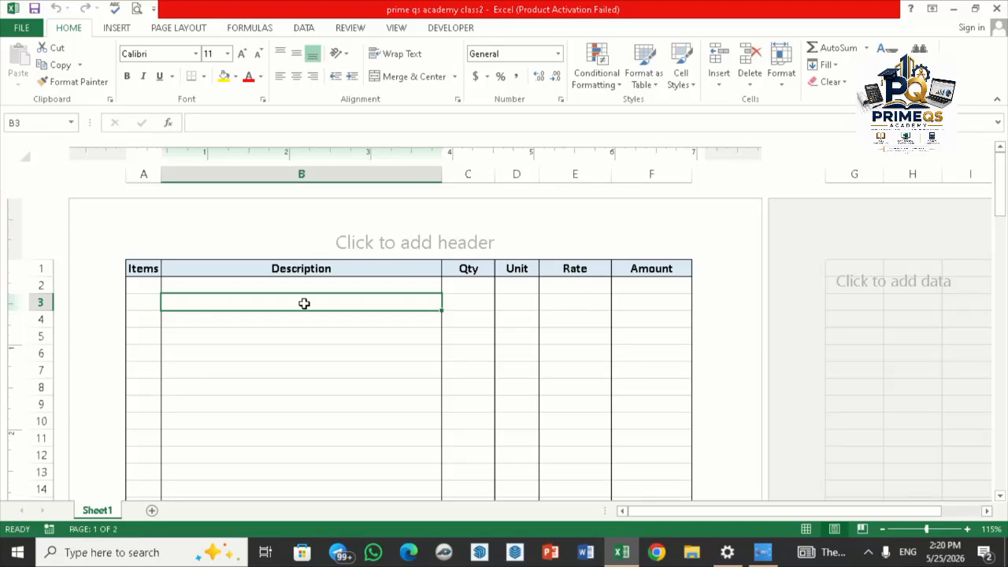
click(422, 337)
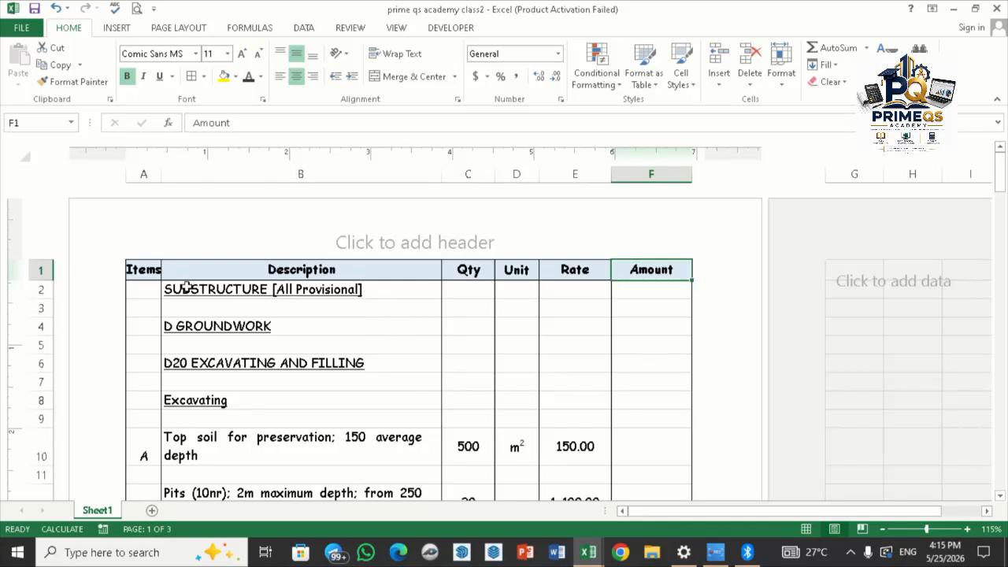
Step: Examine the substructure, groundwork and excavating headings and the blank rows between them in the Description column
drag(230, 289, 316, 438)
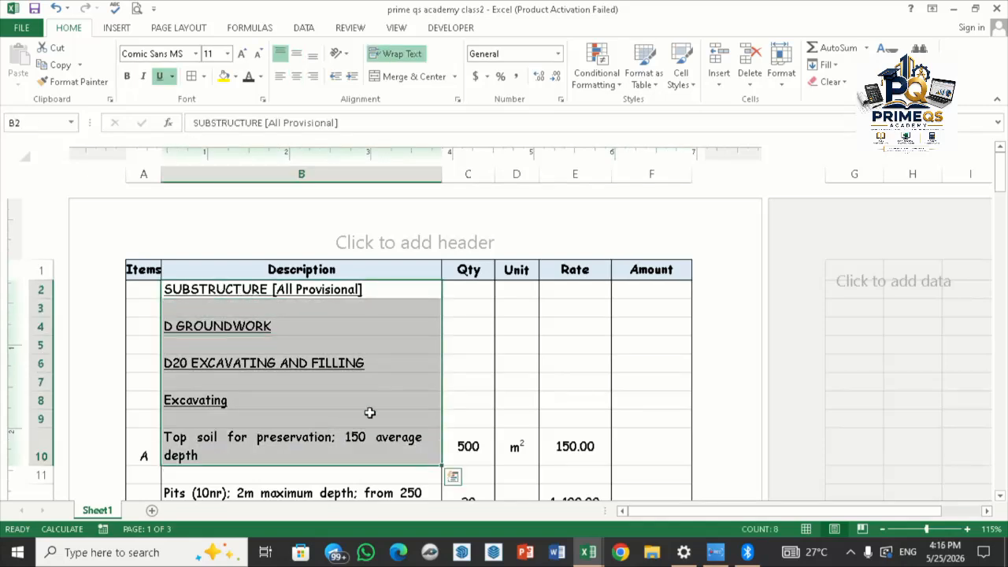
click(327, 326)
click(337, 305)
drag(339, 290, 350, 449)
click(348, 339)
click(325, 322)
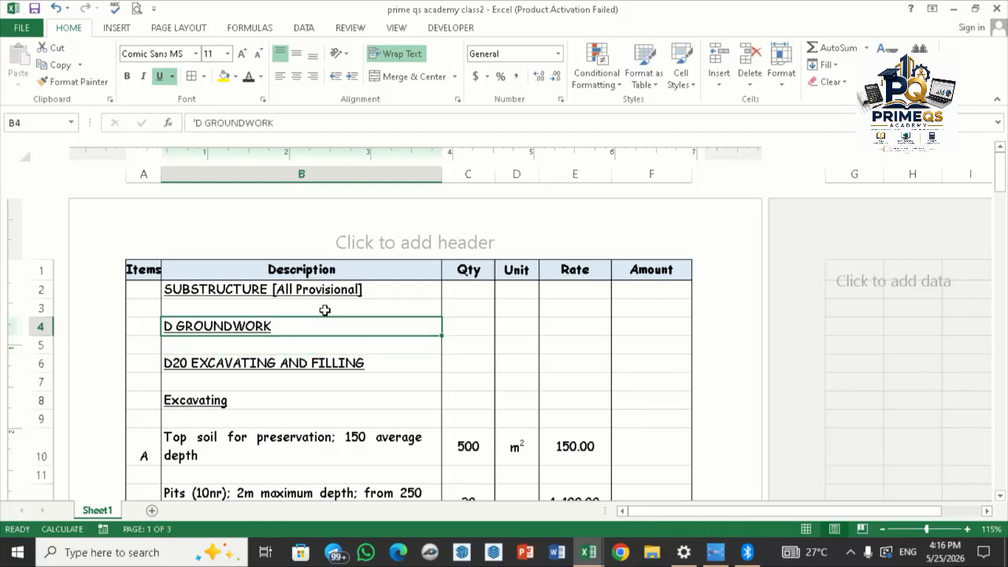
click(325, 311)
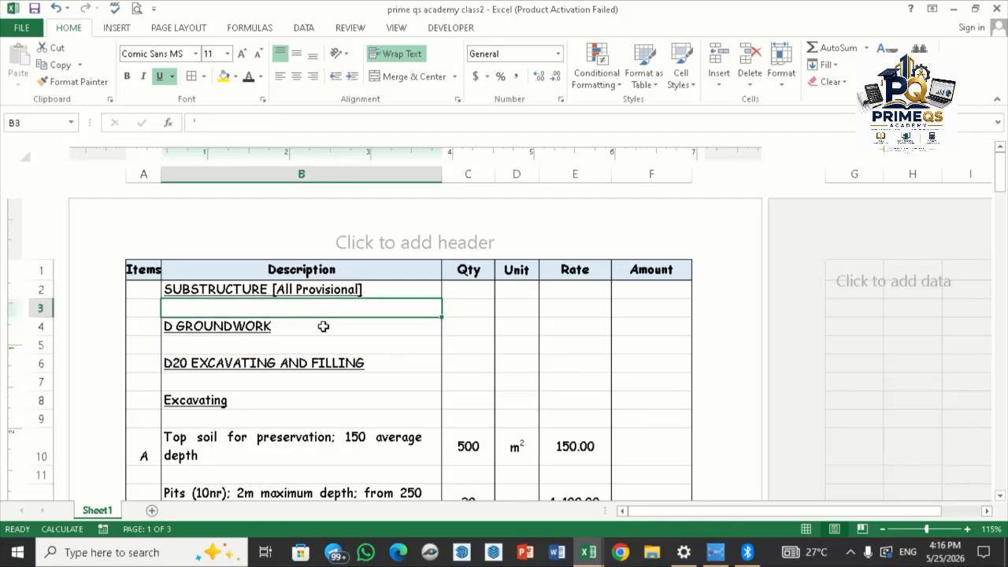
click(323, 327)
click(312, 340)
scroll(311, 336, down, 2)
scroll(312, 336, up, 3)
Step: Examine the bill's Items, Description, Qty, Unit and Rate columns on the first page
drag(134, 270, 134, 409)
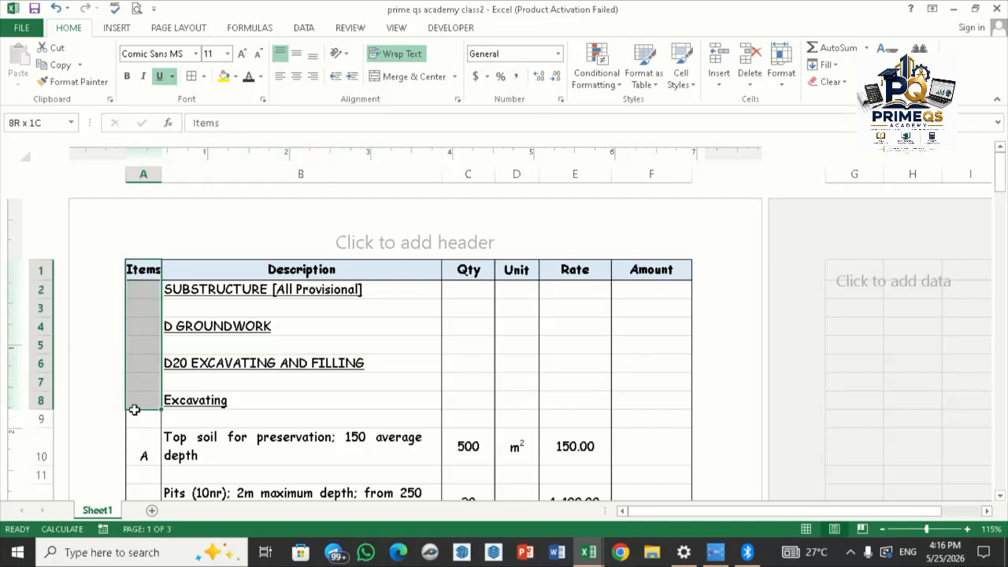
drag(263, 270, 275, 404)
drag(479, 276, 471, 363)
click(536, 279)
click(585, 275)
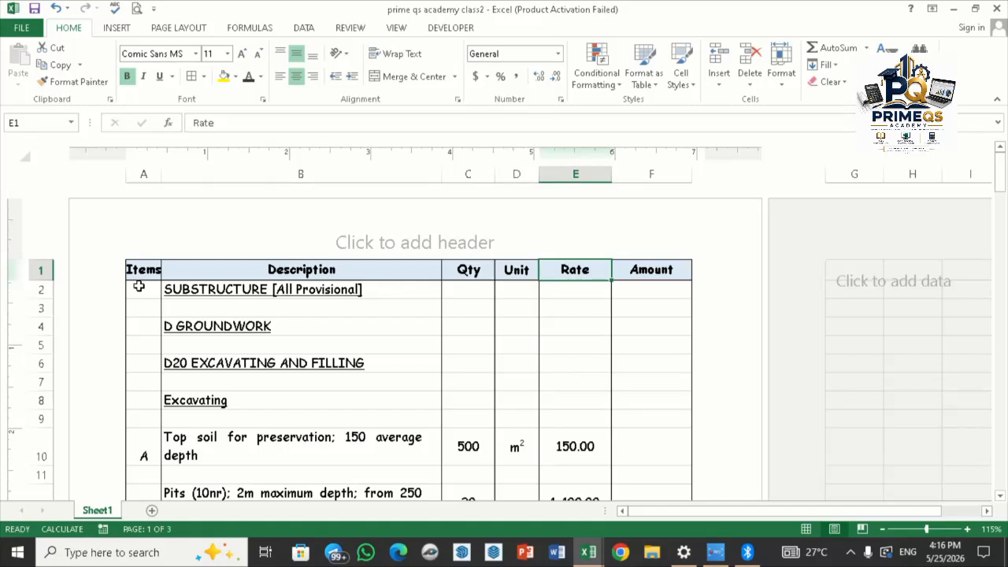
Step: Examine the item lettering from the top soil entry through to the continued substructure bill on the second page
scroll(283, 402, down, 1)
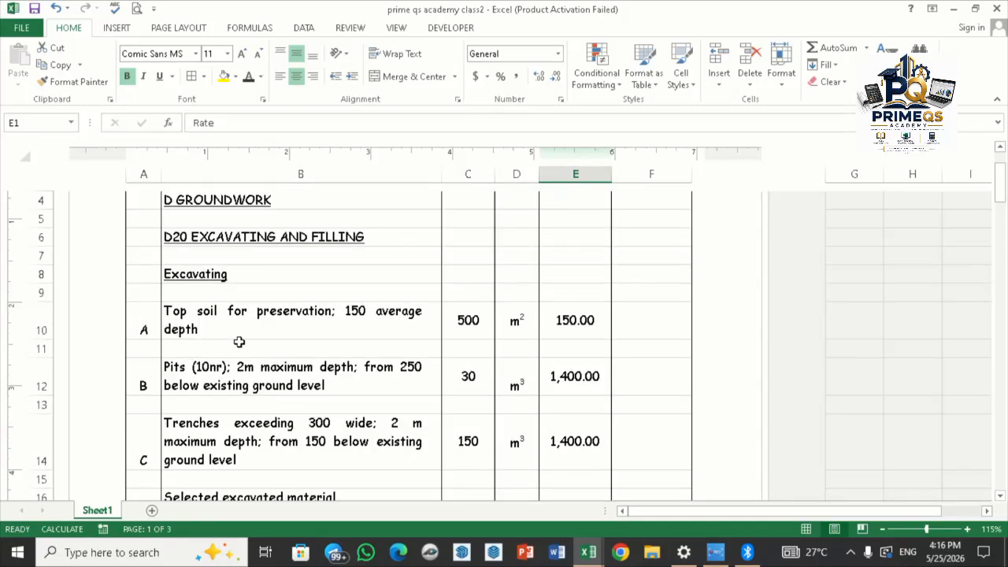
scroll(260, 335, down, 1)
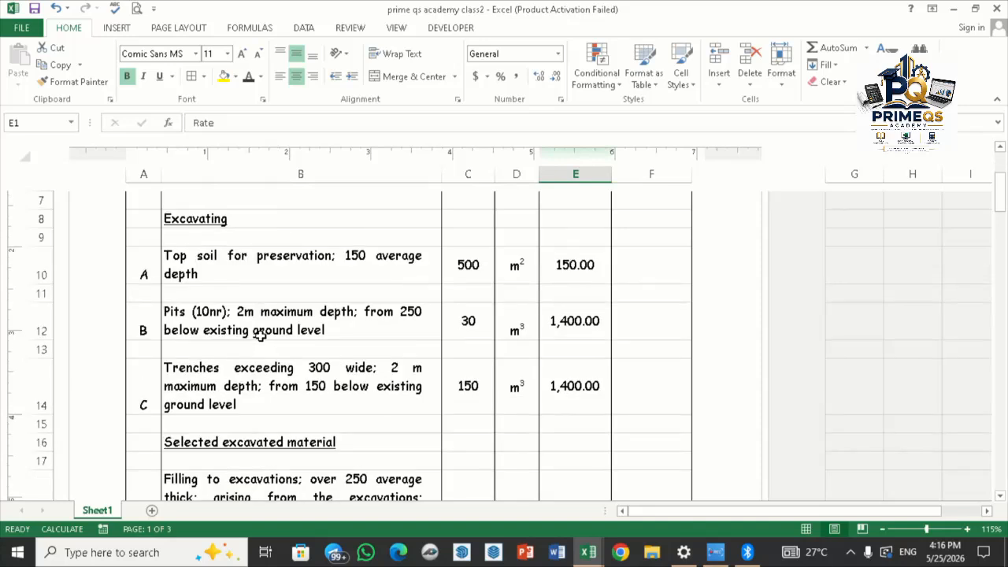
click(149, 266)
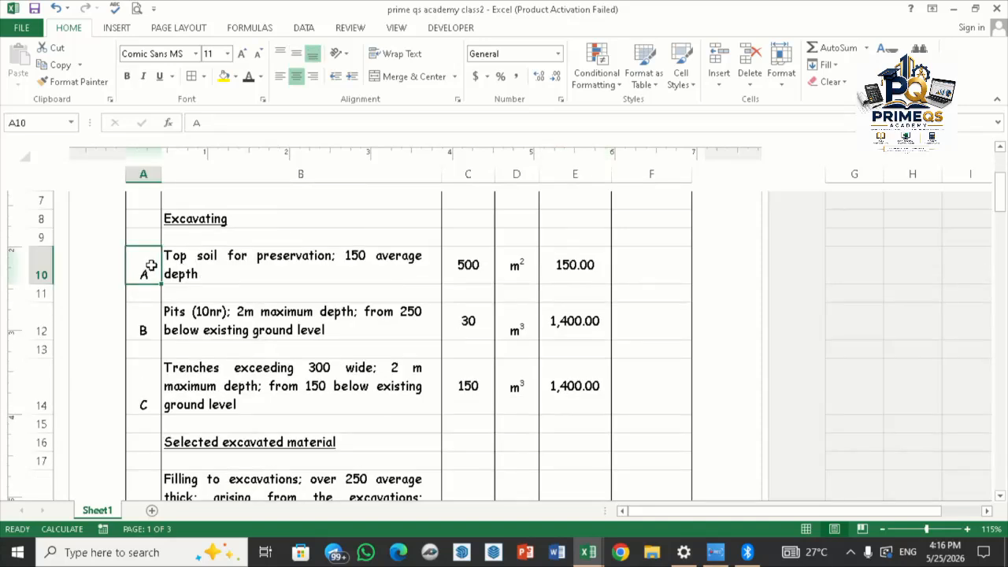
scroll(213, 282, down, 4)
scroll(216, 285, down, 6)
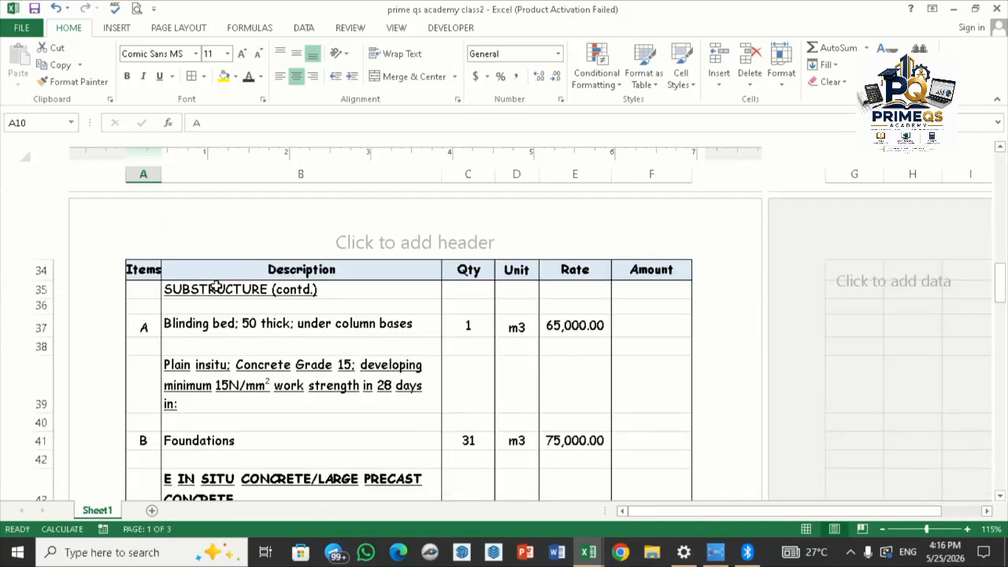
scroll(214, 286, down, 1)
scroll(215, 276, up, 5)
scroll(217, 258, up, 3)
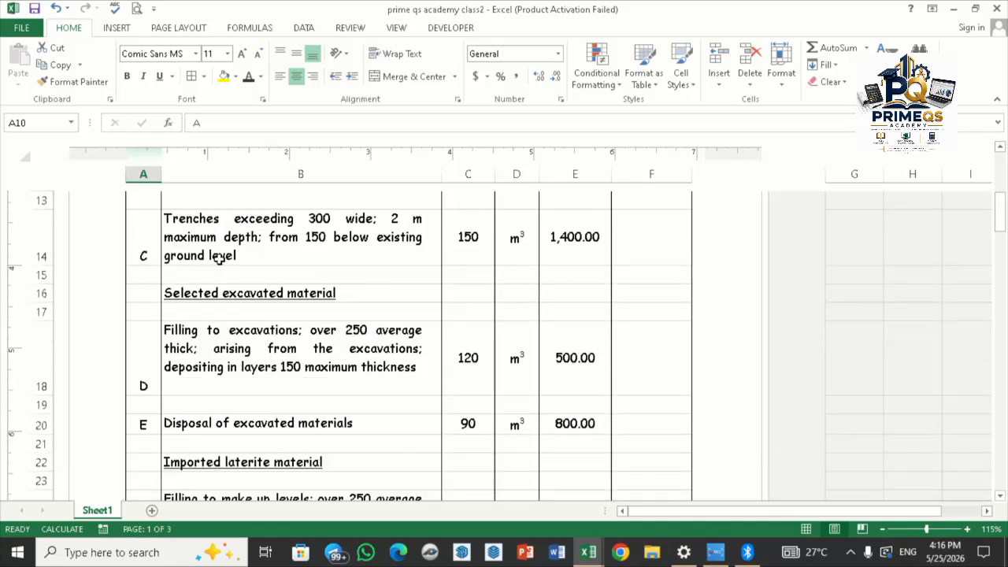
scroll(152, 268, up, 2)
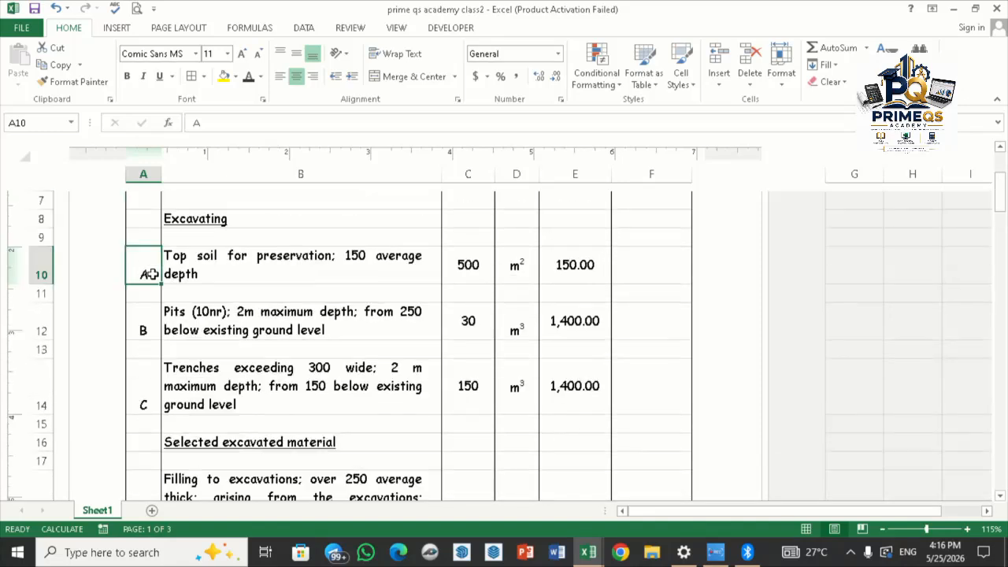
Step: Examine the item letters B to G down the first page, from the pits entry to the blinding bed
click(146, 329)
scroll(162, 358, down, 2)
click(144, 253)
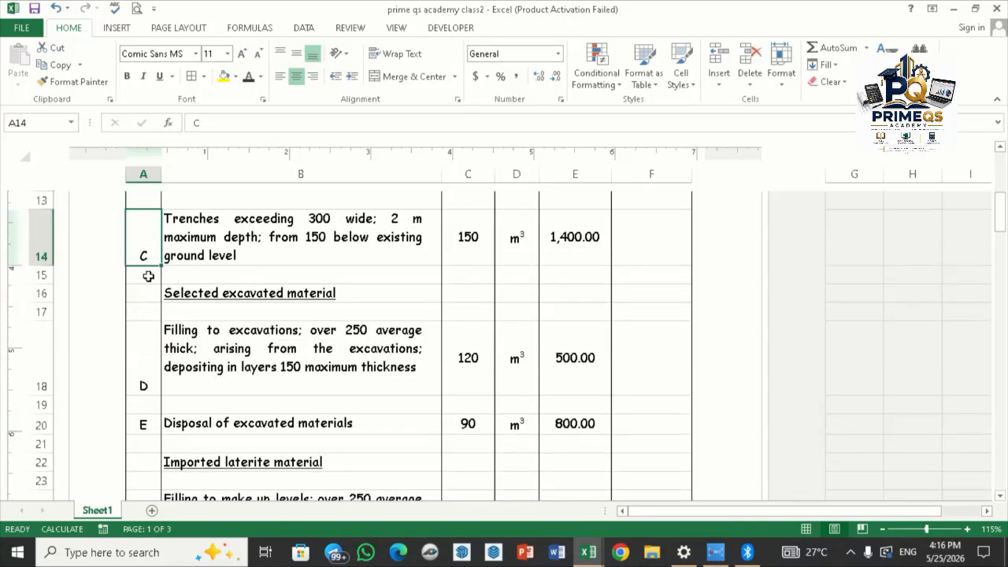
click(148, 377)
scroll(194, 380, down, 1)
scroll(200, 381, down, 3)
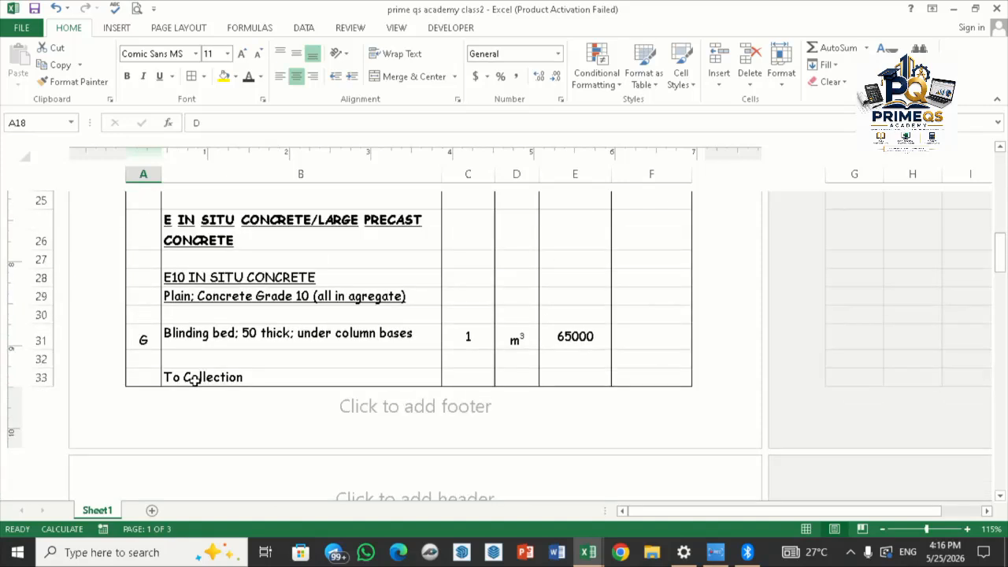
click(134, 334)
scroll(254, 361, down, 3)
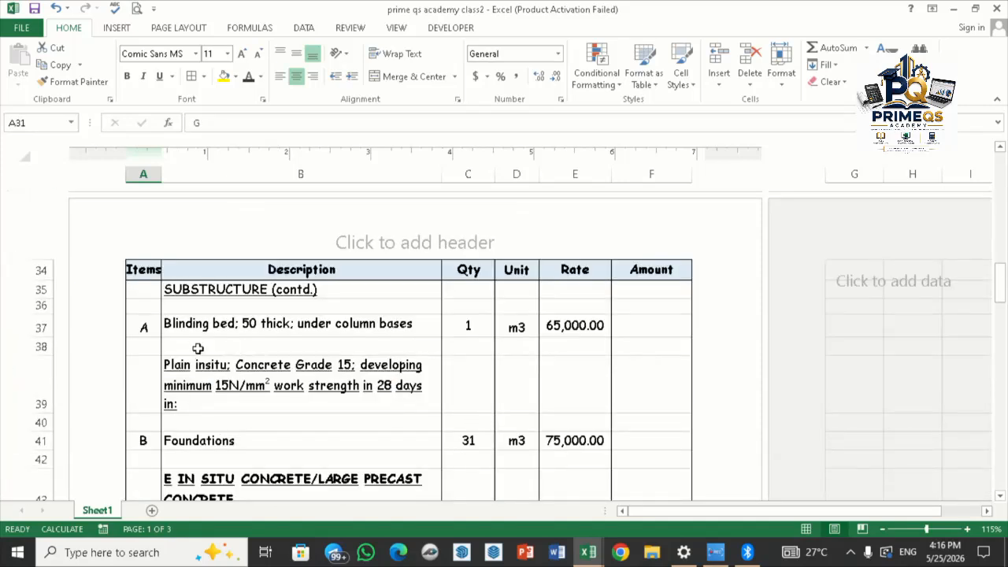
Step: Examine the item letters on the second and third pages, then return to the start of the bill
click(148, 330)
scroll(149, 330, down, 2)
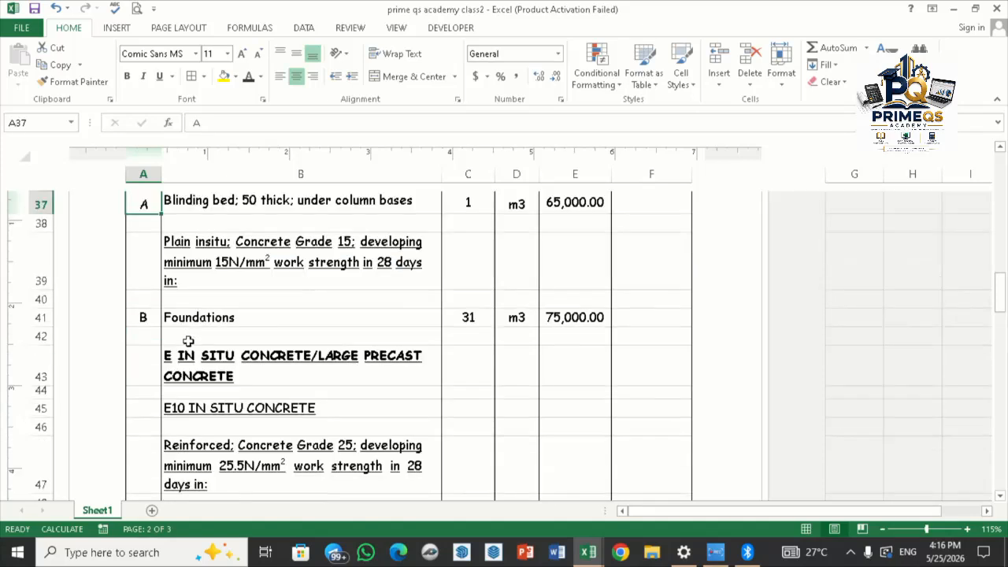
click(144, 220)
scroll(223, 327, down, 3)
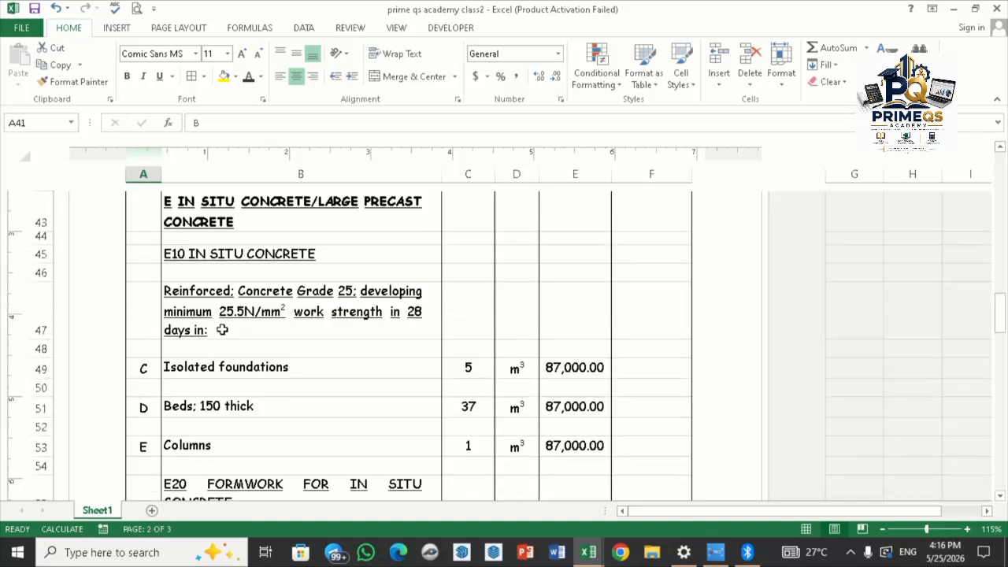
scroll(225, 394, down, 3)
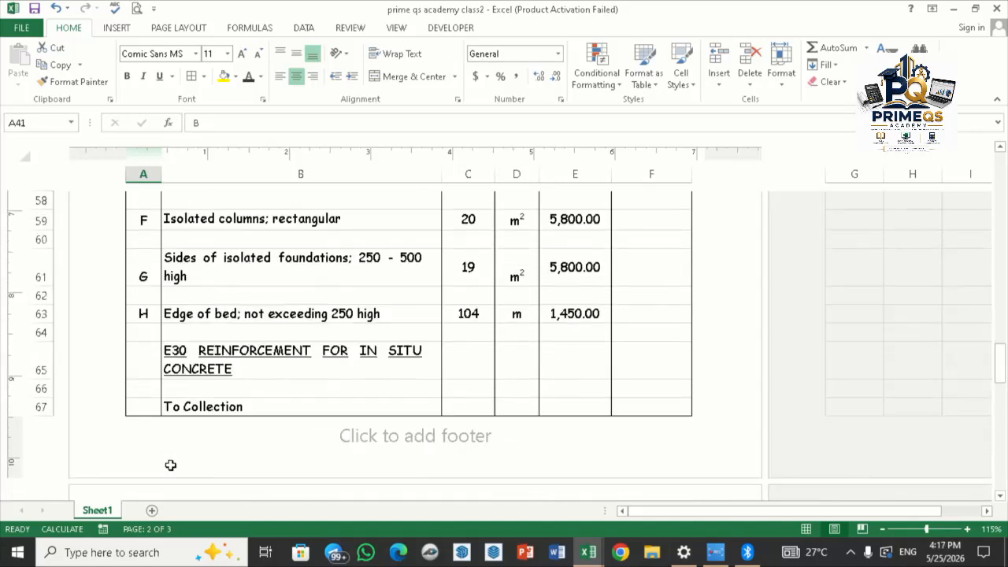
click(150, 315)
scroll(225, 342, down, 5)
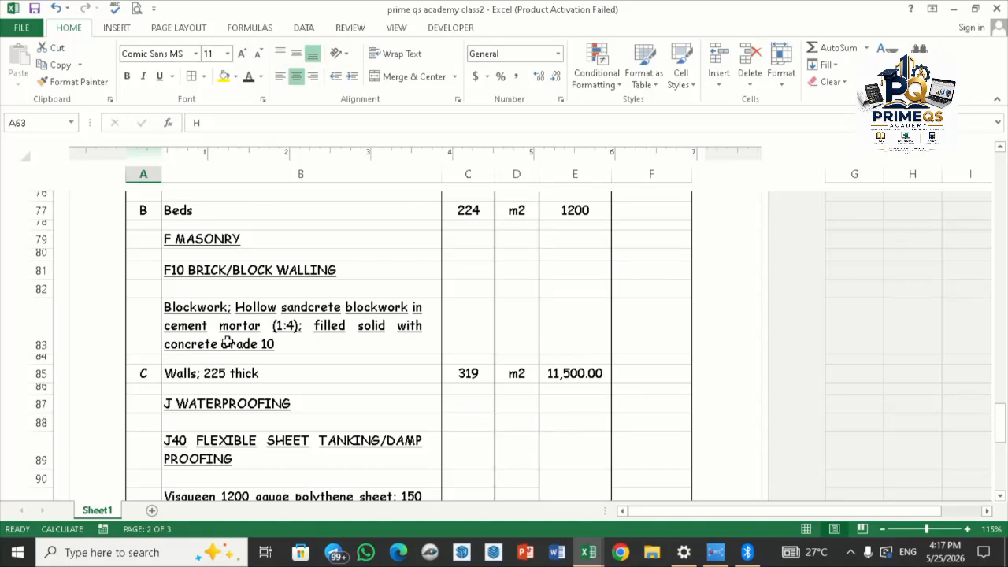
scroll(227, 343, up, 12)
scroll(227, 342, up, 10)
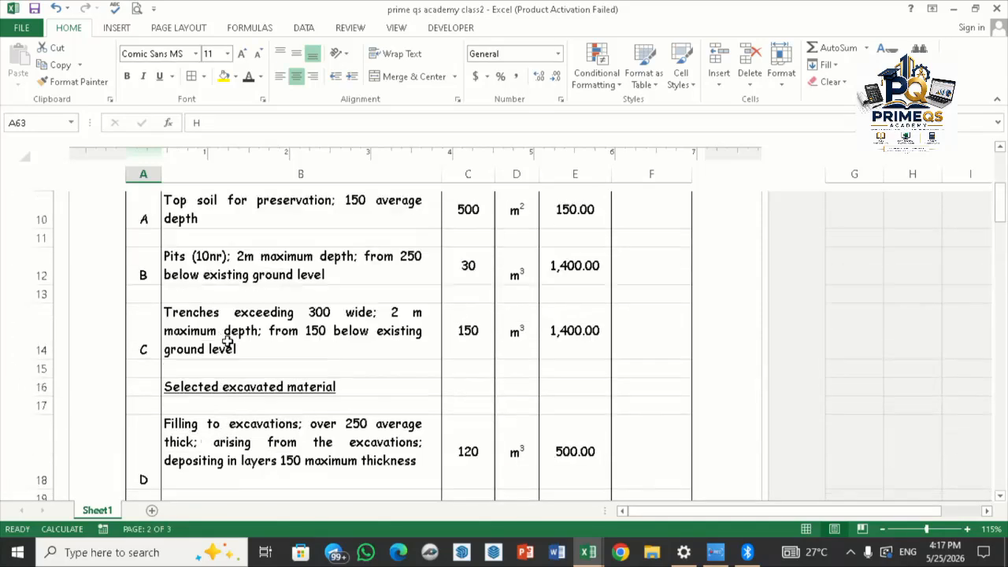
scroll(226, 342, up, 4)
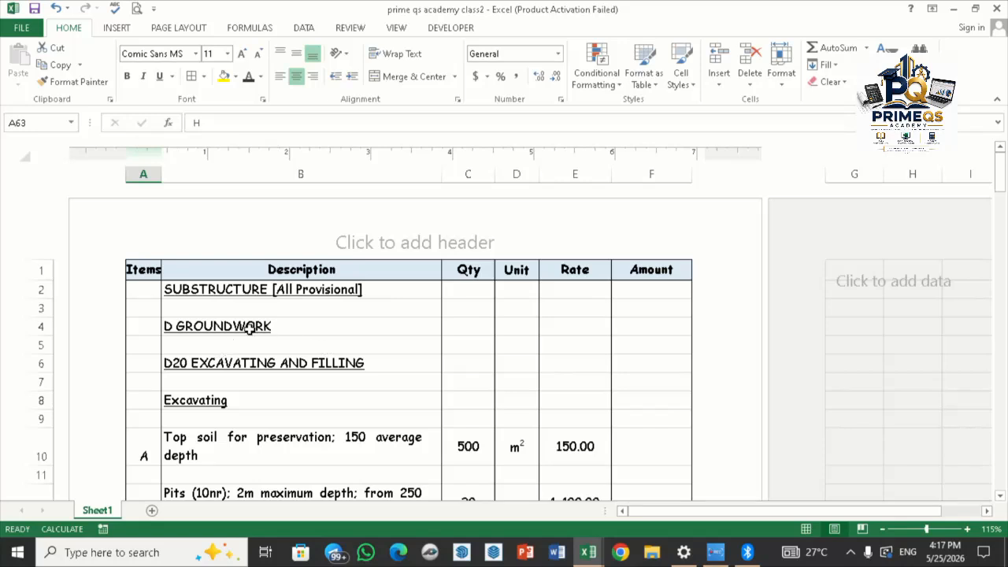
Step: Examine the work section headings and their item descriptions, from D GROUNDWORK through E IN SITU CONCRETE to F MASONRY
click(296, 326)
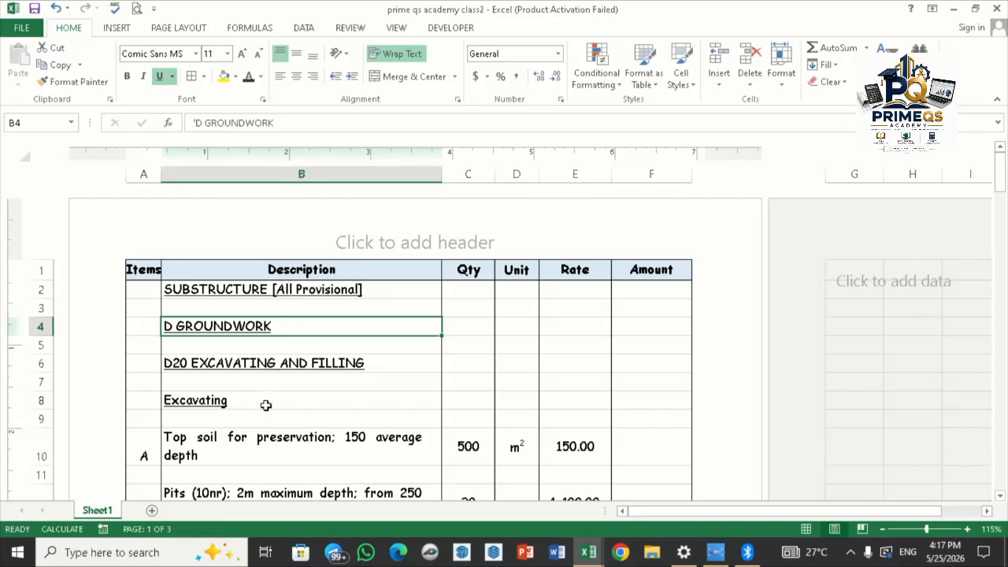
scroll(311, 409, down, 1)
scroll(310, 410, down, 1)
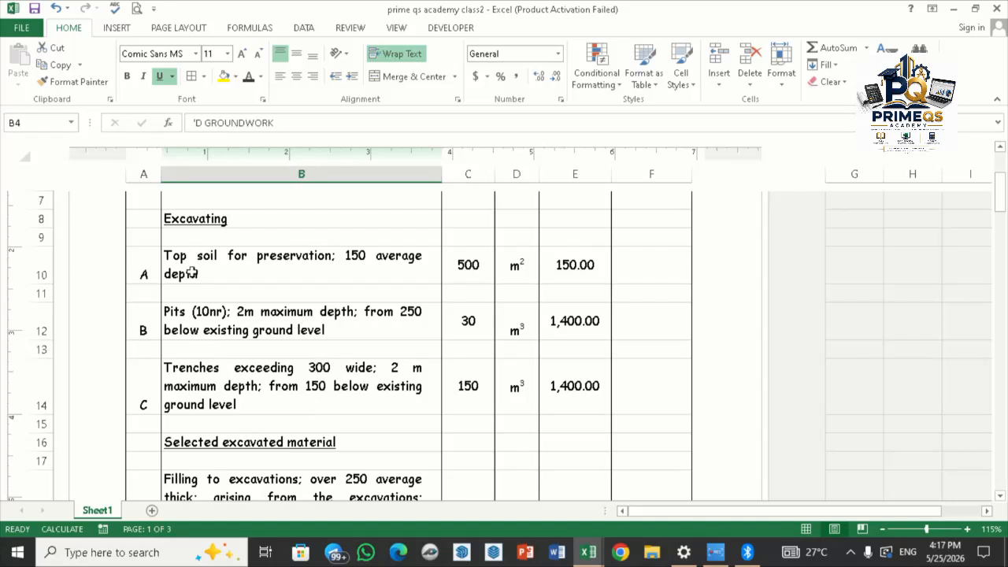
click(215, 269)
click(267, 328)
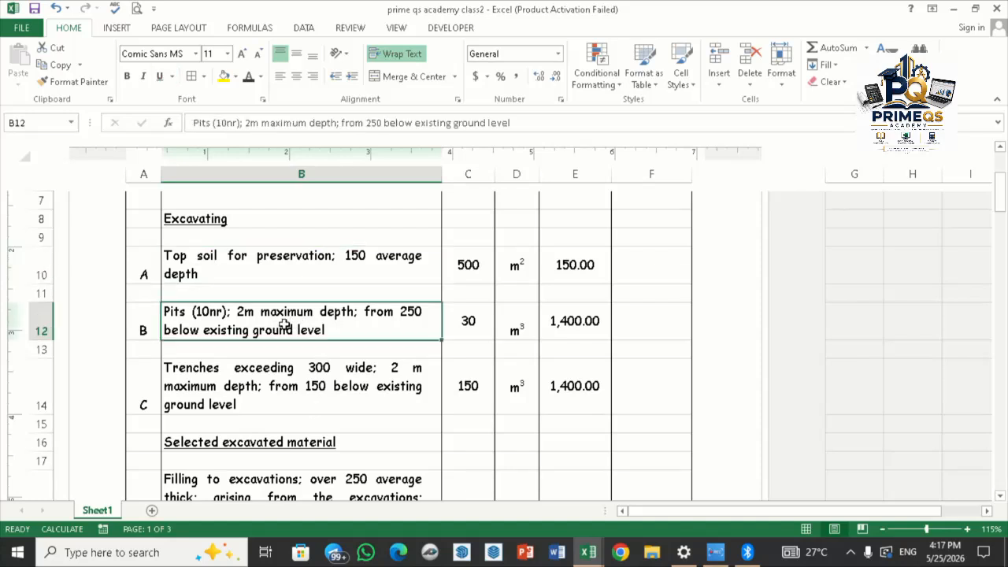
scroll(307, 326, down, 1)
scroll(312, 329, down, 4)
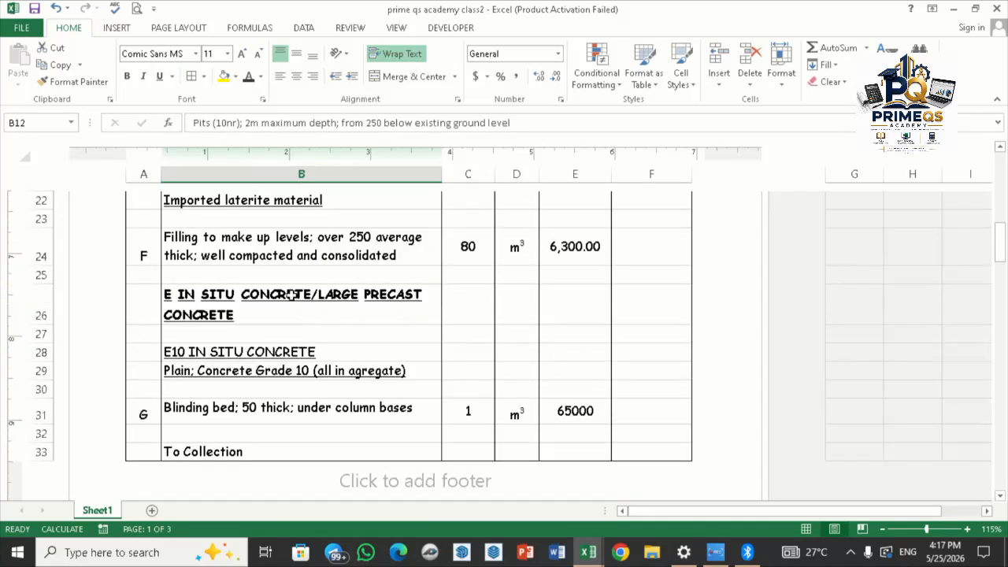
click(297, 311)
scroll(299, 319, down, 10)
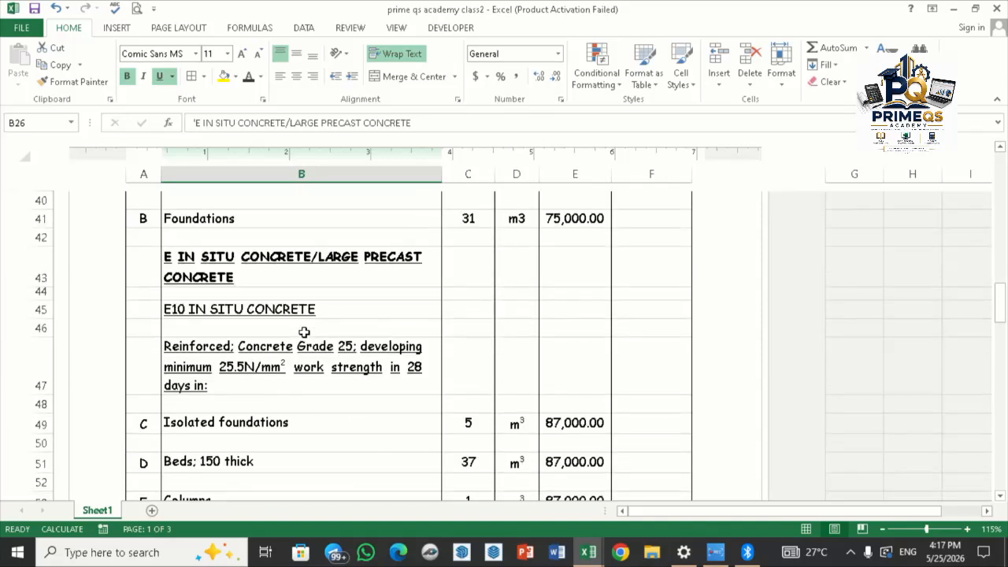
scroll(304, 332, down, 7)
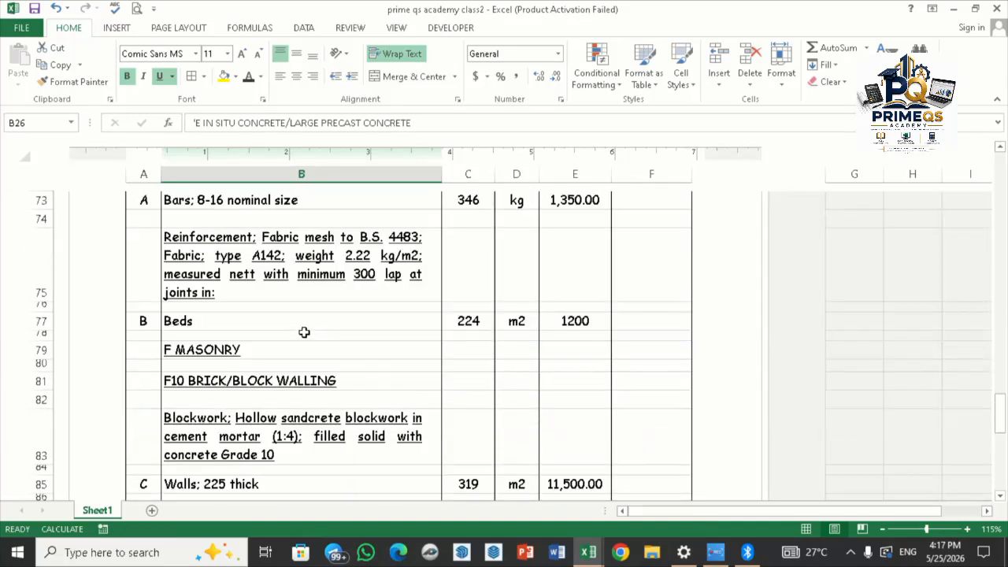
click(245, 354)
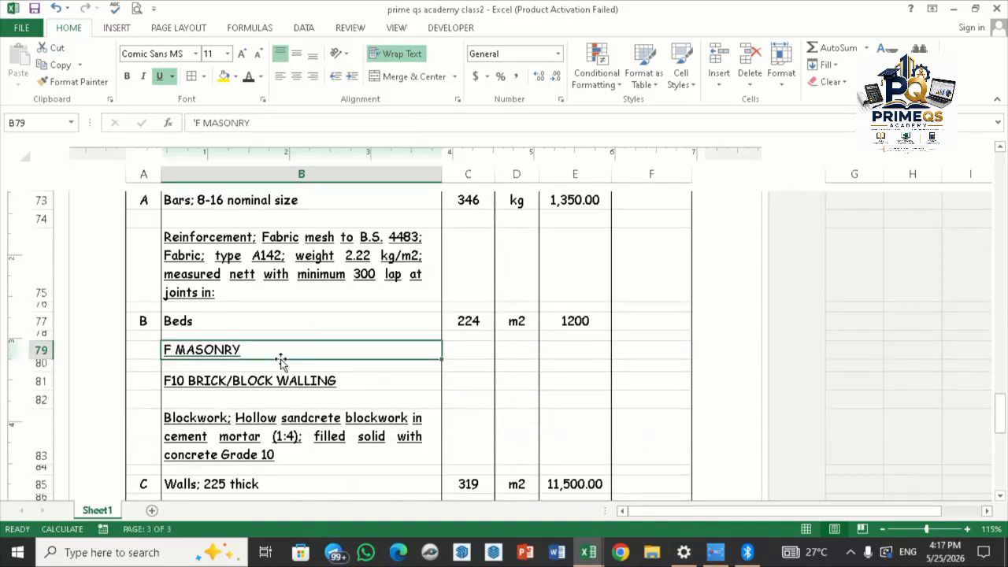
click(296, 274)
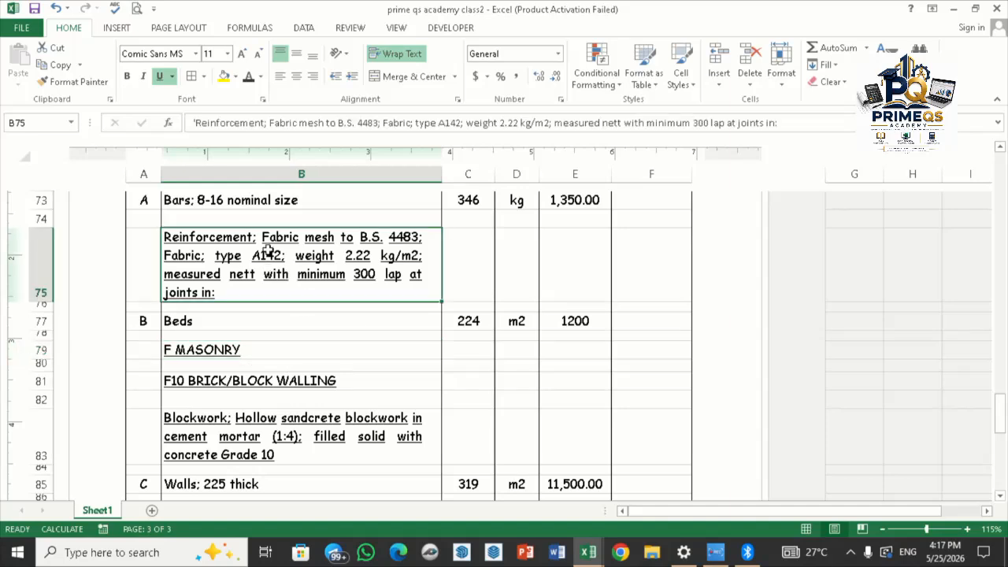
Step: Examine the transition between the first two pages, including the To Collection row and the continued substructure table's column headings
scroll(272, 249, up, 4)
scroll(281, 246, up, 7)
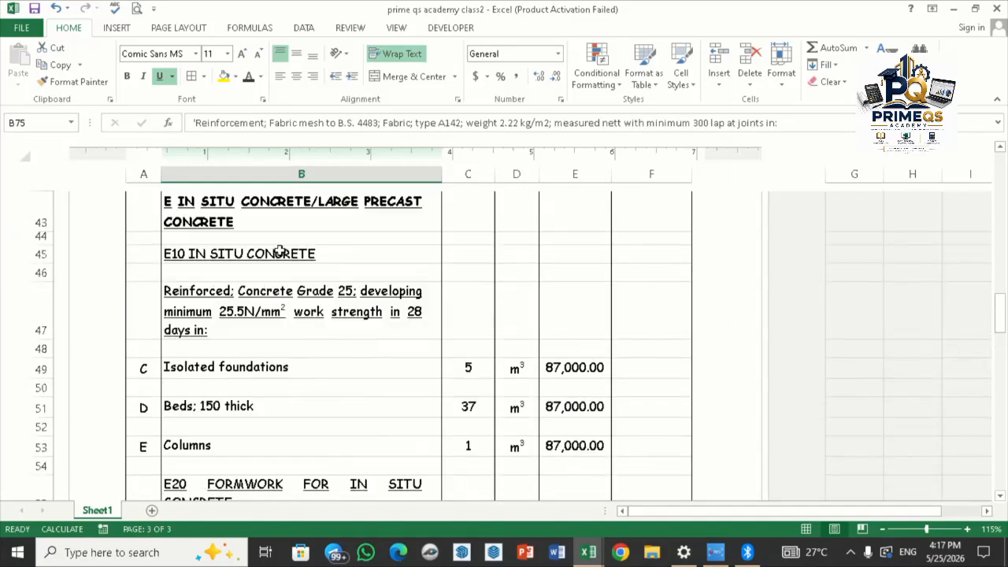
scroll(279, 251, up, 4)
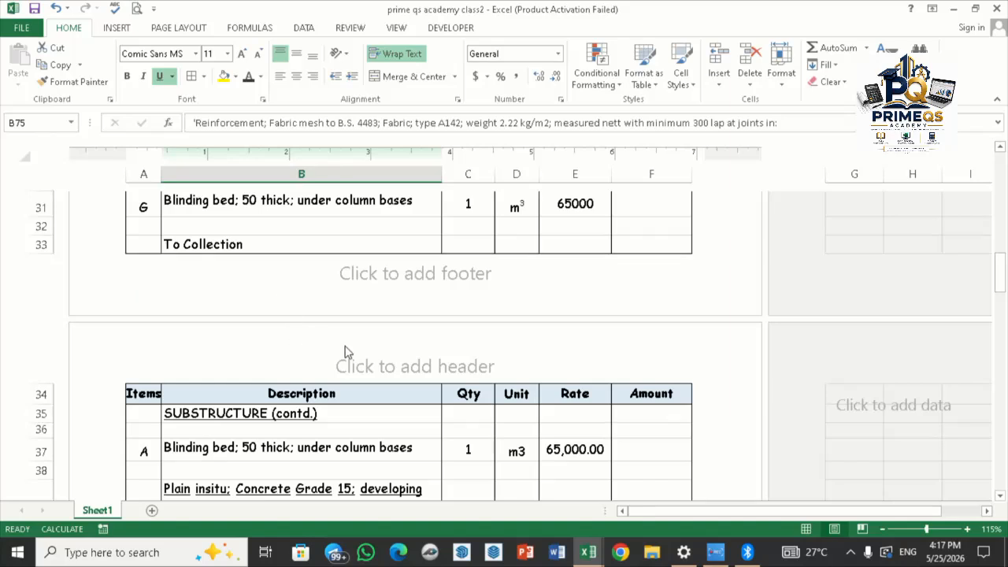
click(469, 398)
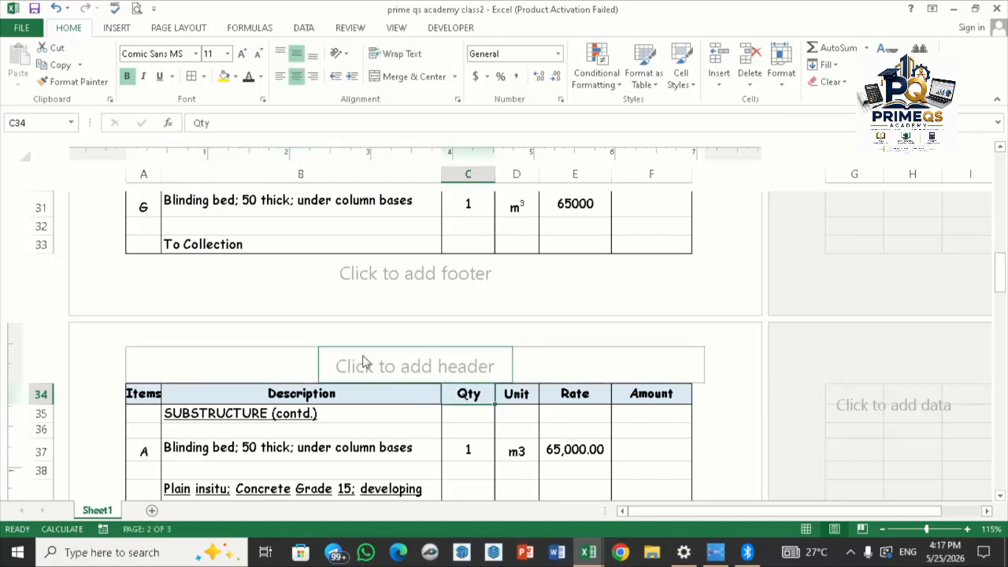
scroll(262, 421, down, 3)
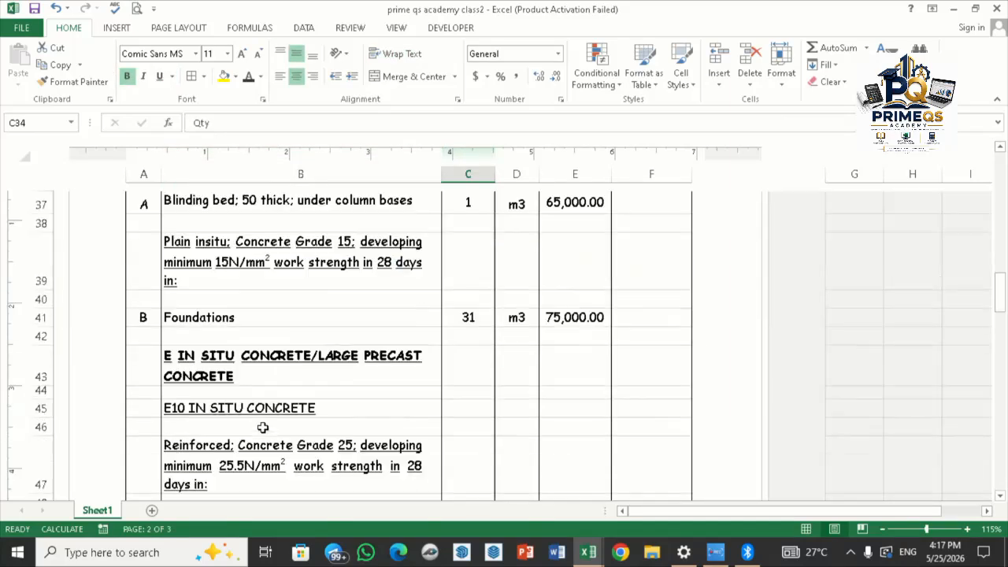
scroll(266, 452, down, 1)
scroll(268, 464, up, 1)
scroll(437, 434, up, 2)
scroll(439, 433, up, 4)
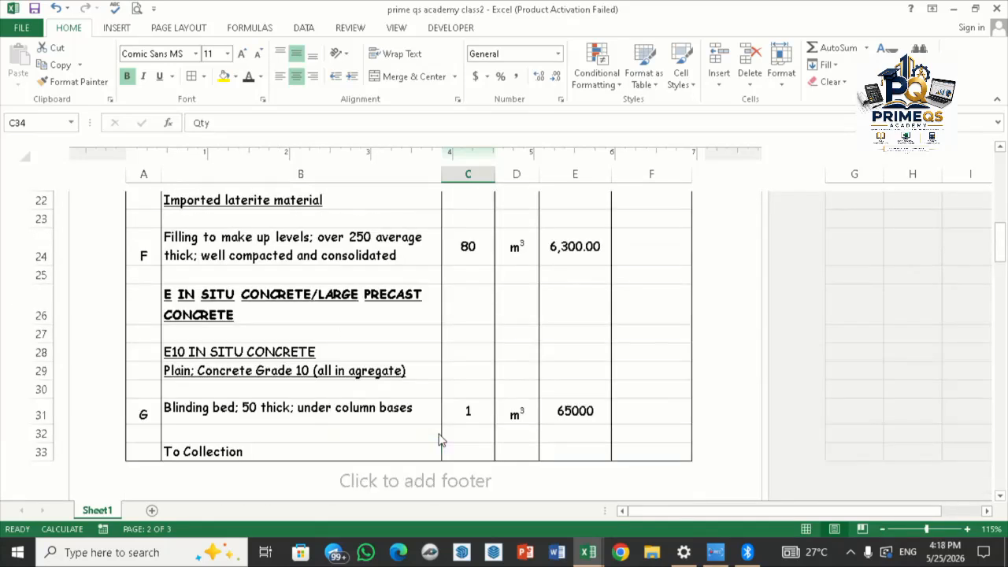
Step: Examine the quantity and unit of the top soil item and the description and unit of the pits item under Excavating
scroll(435, 434, up, 6)
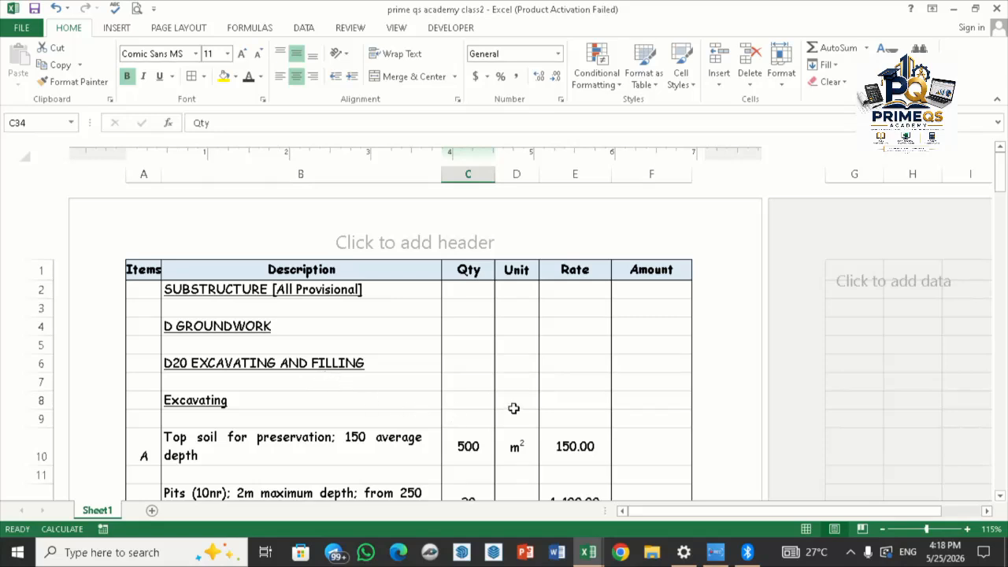
scroll(513, 408, down, 1)
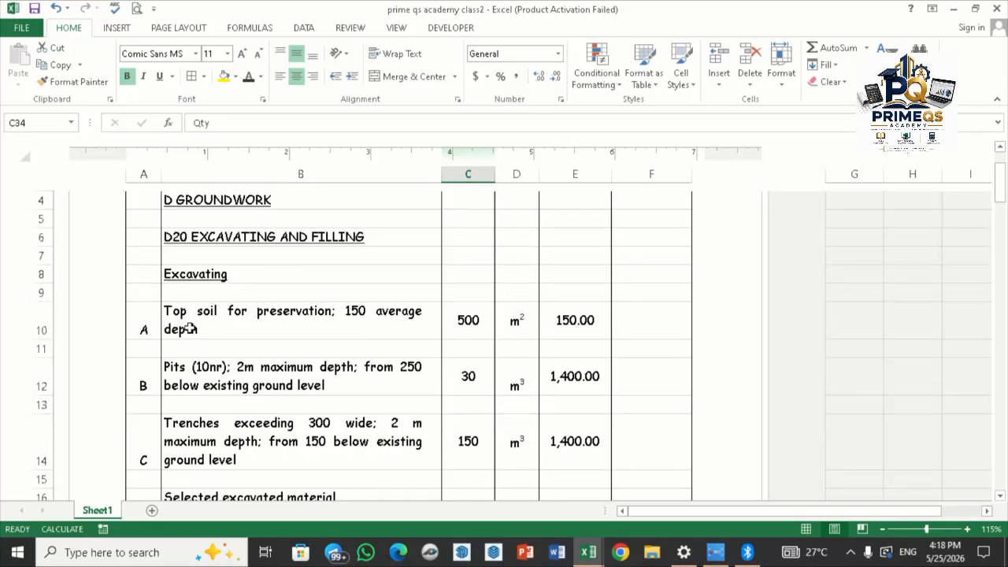
click(148, 330)
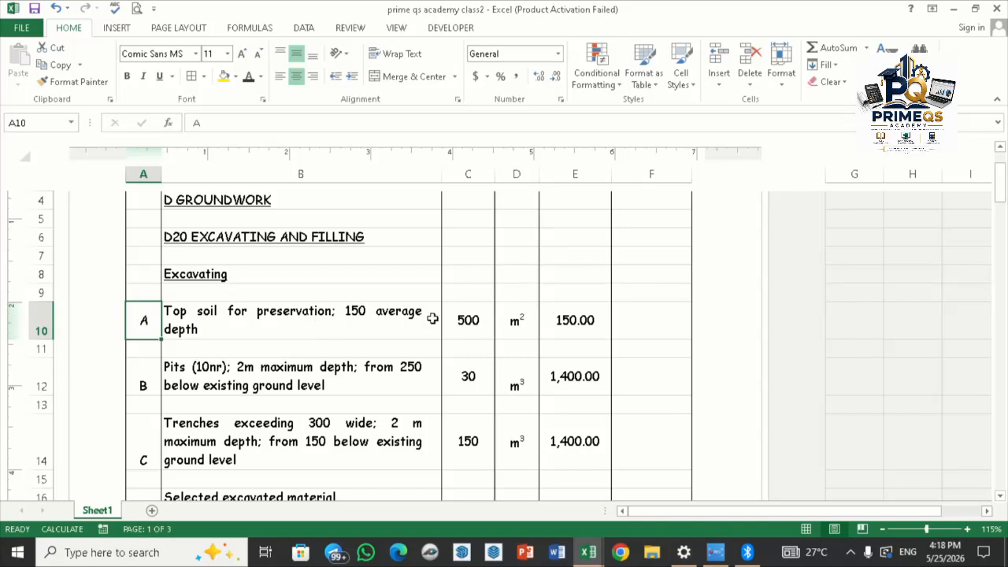
scroll(467, 323, up, 2)
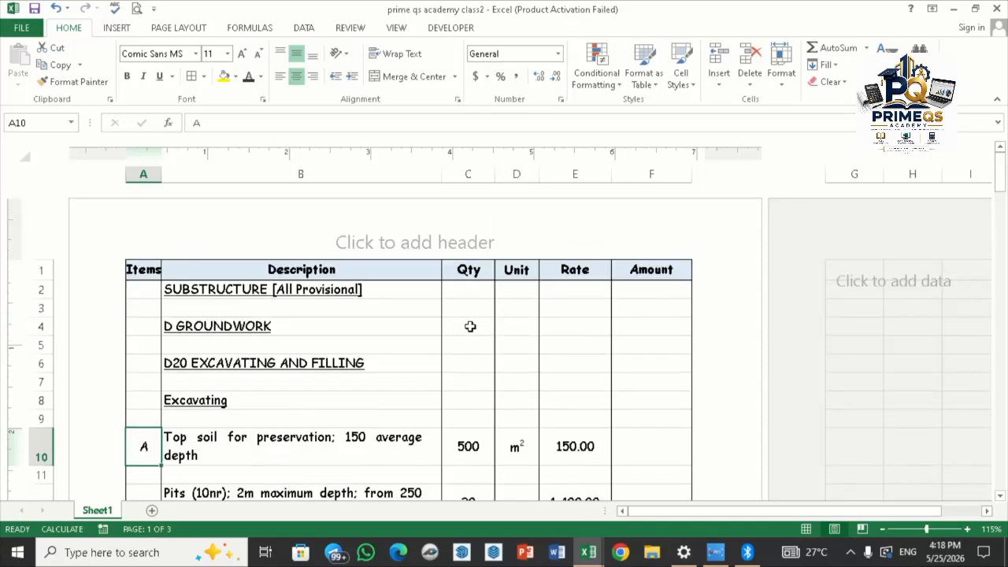
scroll(470, 323, down, 3)
click(475, 270)
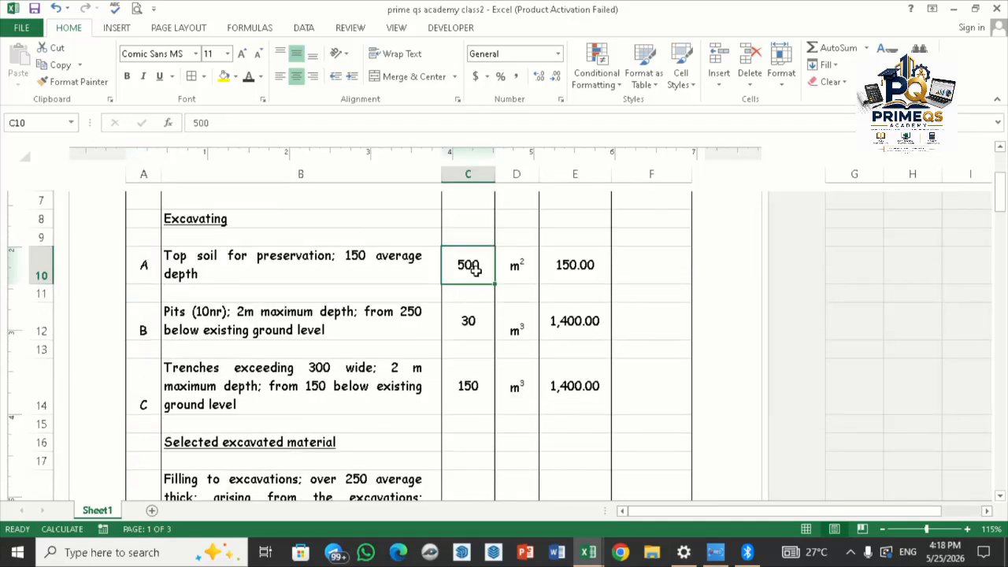
click(515, 271)
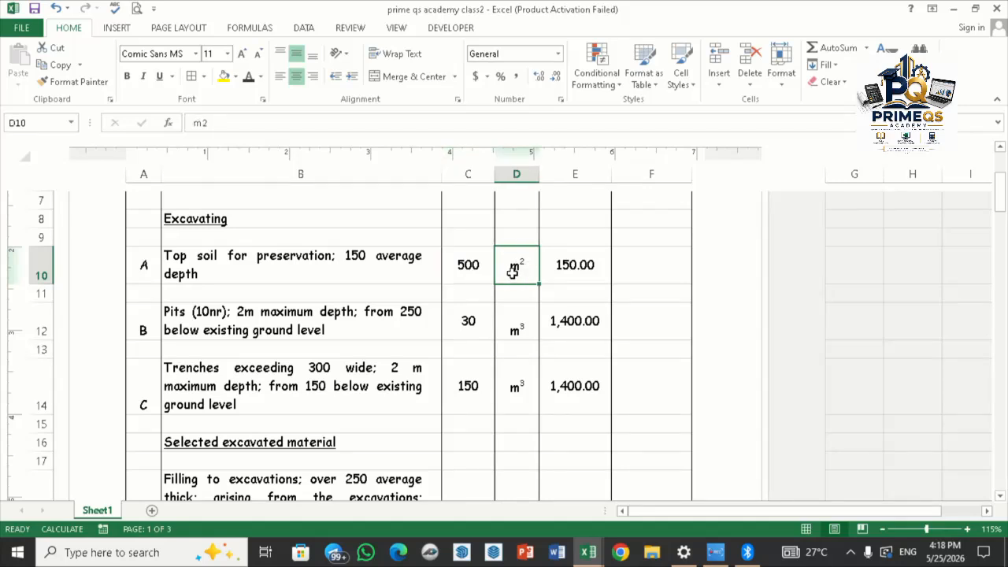
click(235, 310)
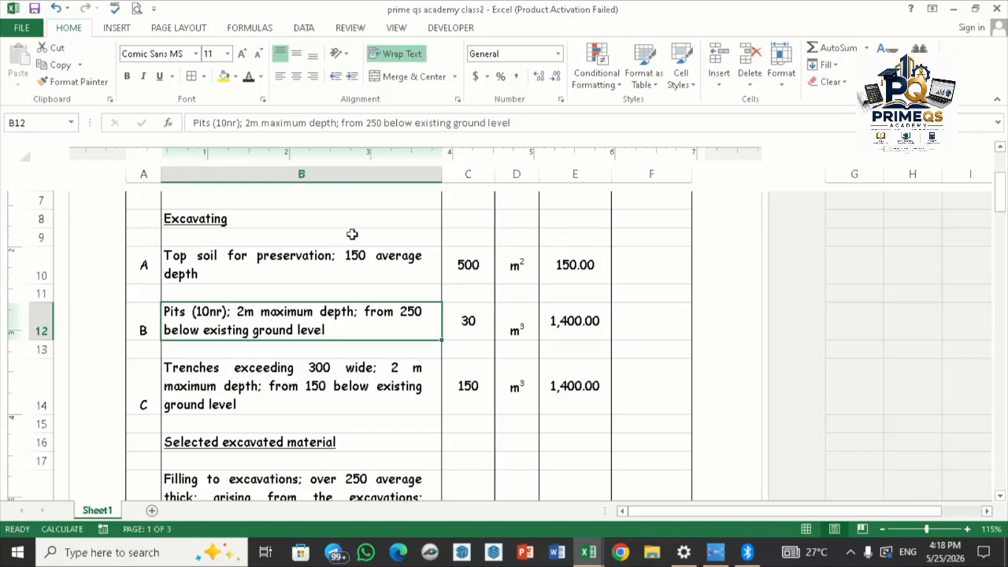
click(508, 325)
Step: Examine the Unit column through the bill, including the unit for the 8-16 nominal size bars and the fabric mesh description
scroll(507, 324, down, 4)
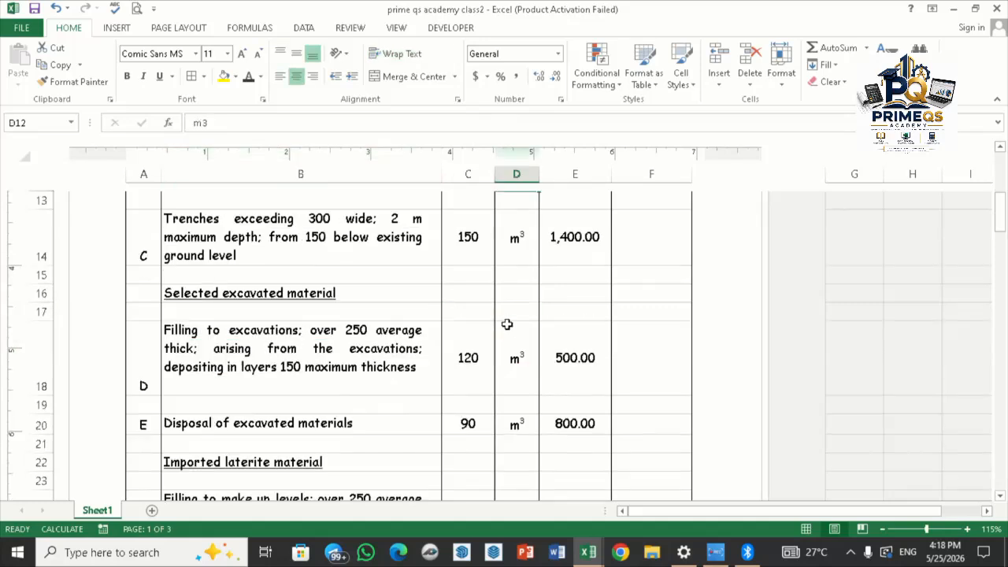
scroll(507, 324, down, 4)
scroll(507, 327, up, 10)
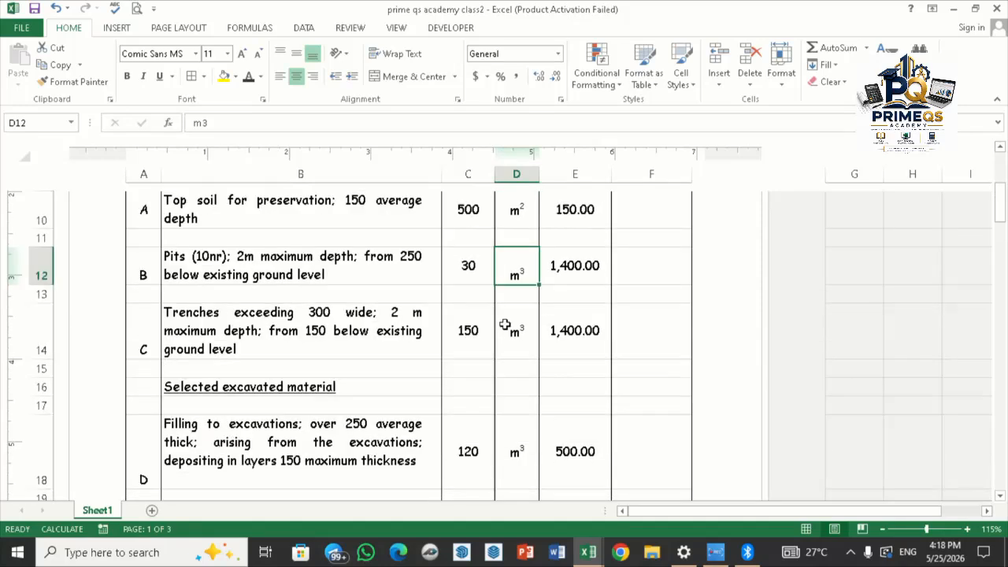
scroll(504, 325, down, 2)
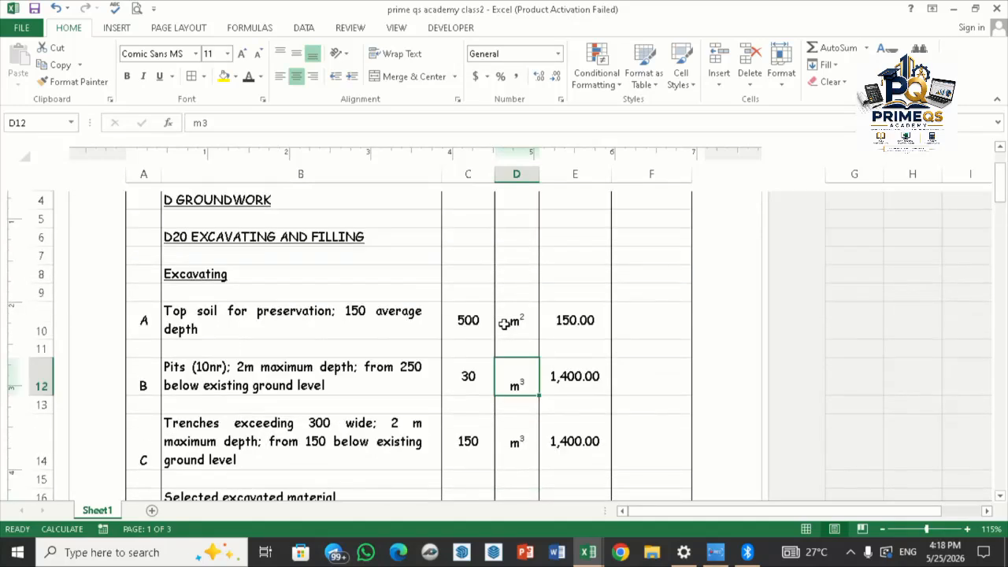
scroll(505, 325, down, 9)
scroll(503, 325, down, 3)
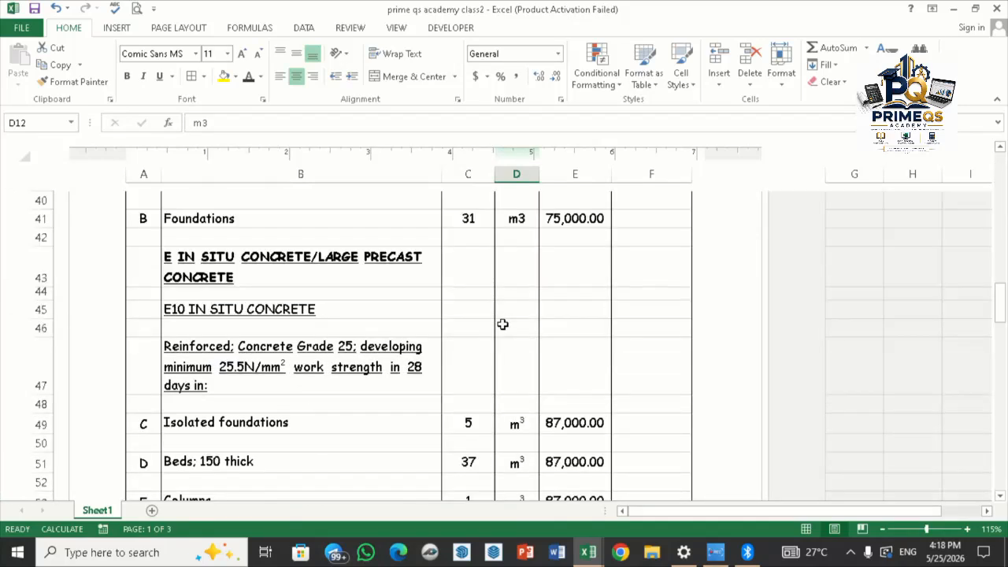
scroll(502, 325, down, 10)
scroll(503, 325, down, 1)
scroll(503, 325, up, 1)
click(244, 264)
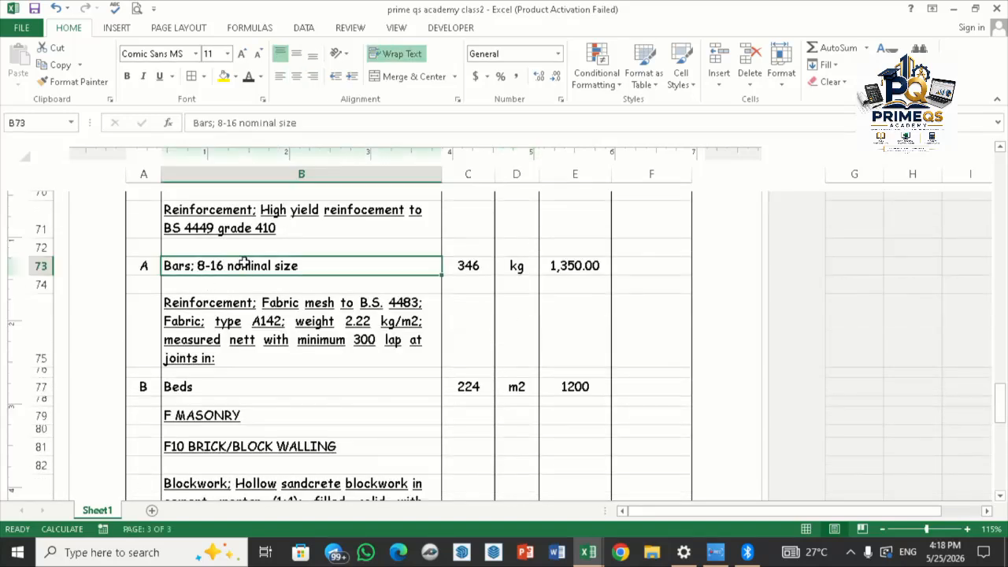
click(510, 267)
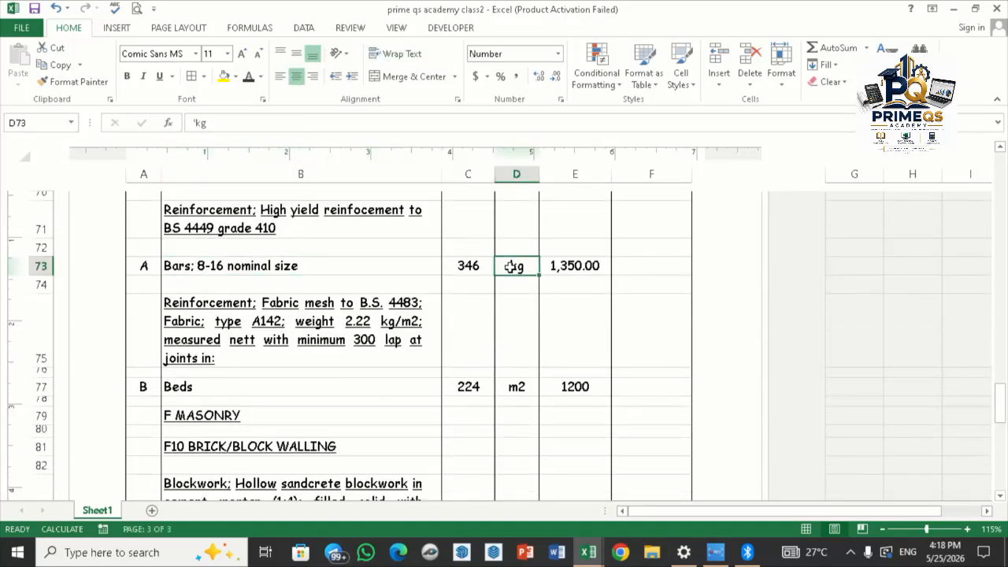
click(464, 317)
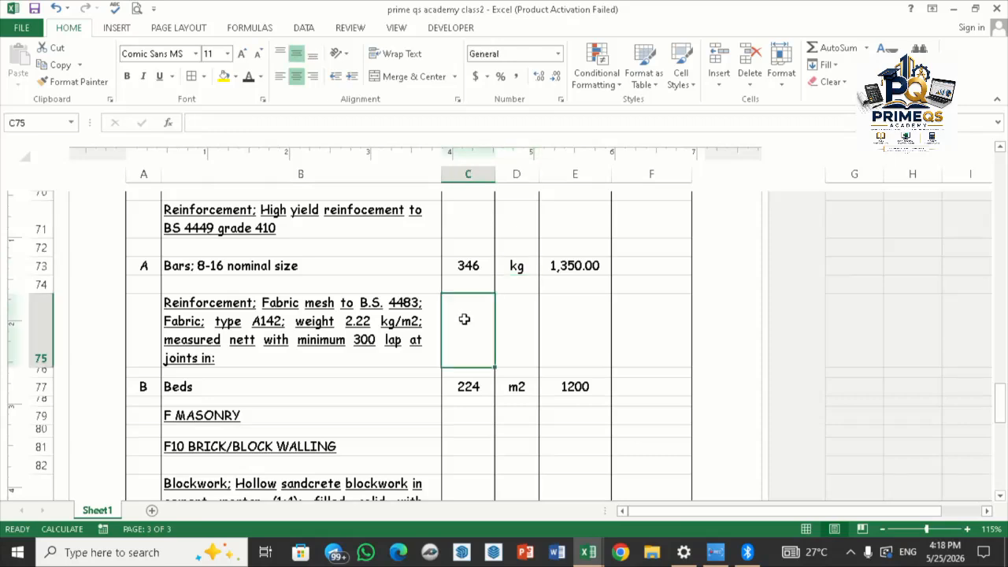
click(391, 332)
scroll(454, 342, down, 3)
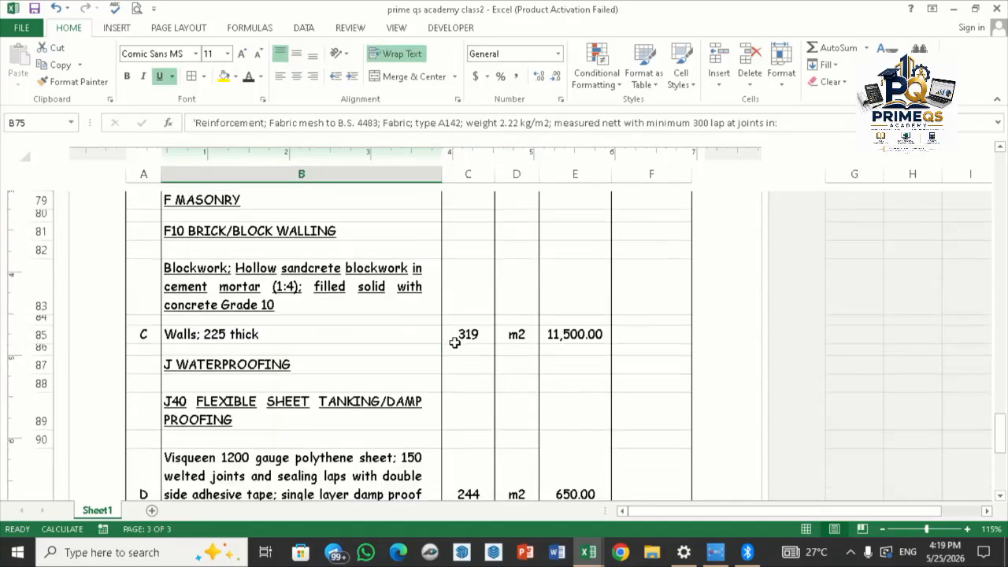
Step: Return to the start of the bill and examine the top soil item's rate against its unit
scroll(454, 342, up, 12)
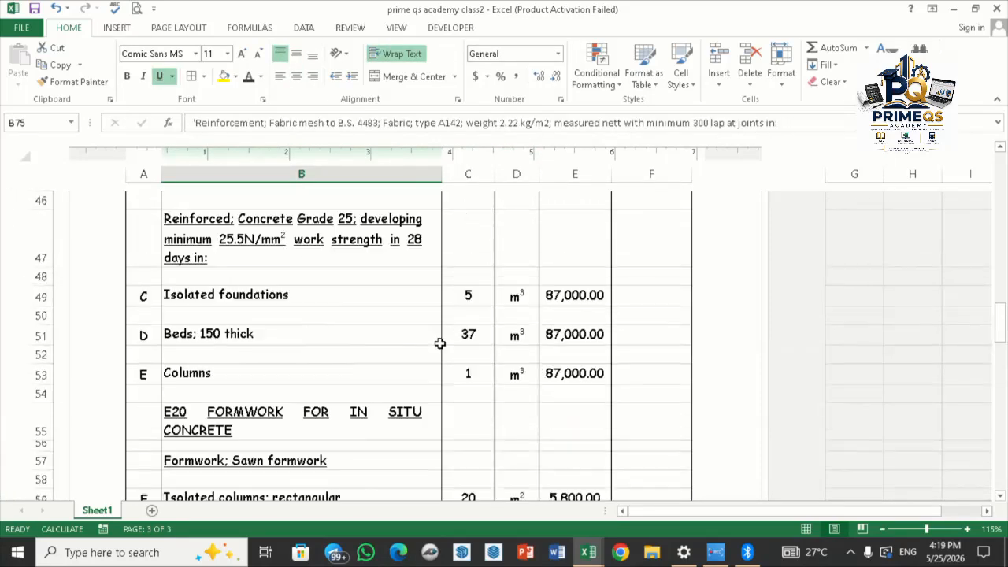
scroll(437, 330, up, 5)
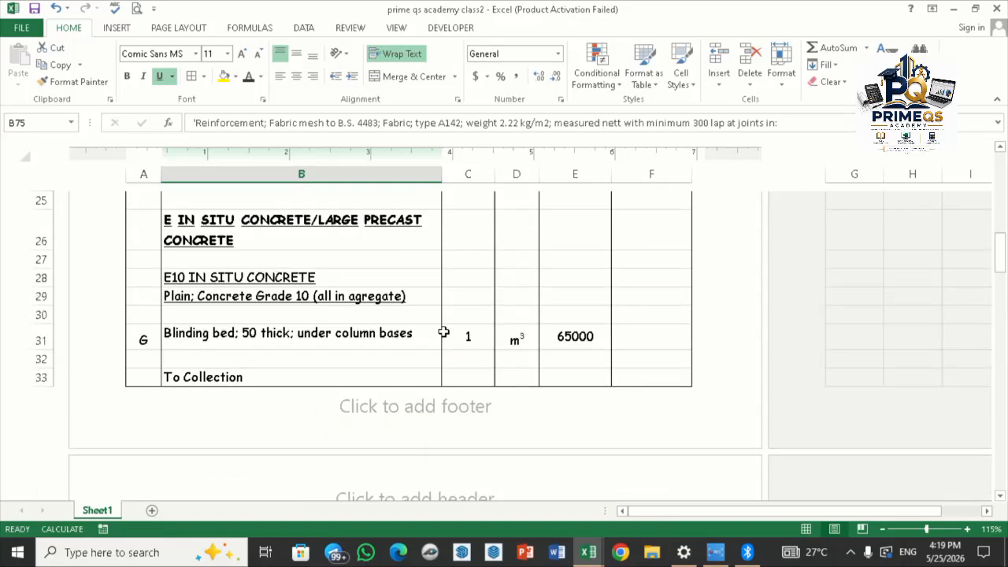
scroll(443, 332, up, 8)
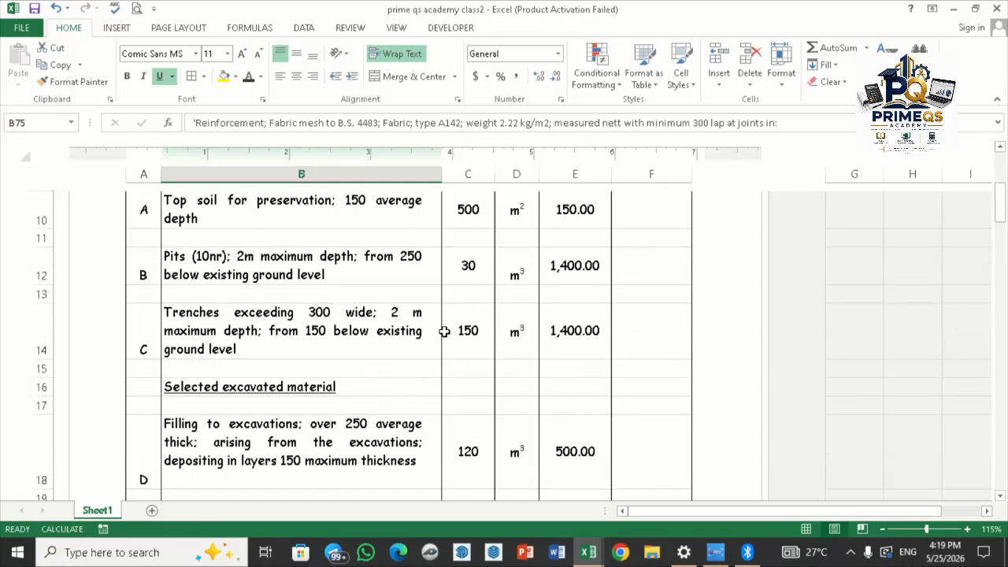
scroll(445, 332, down, 3)
scroll(444, 332, up, 3)
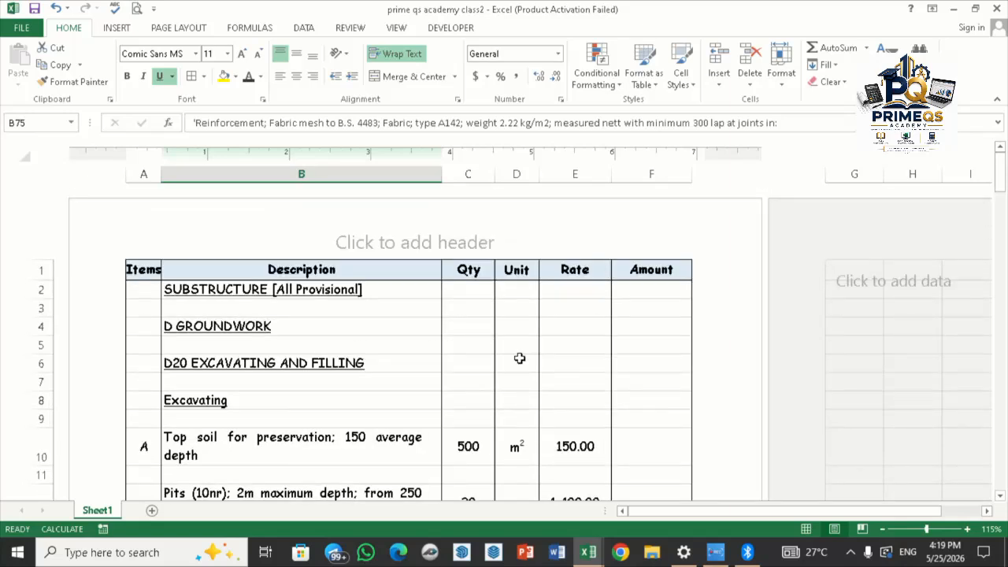
click(515, 446)
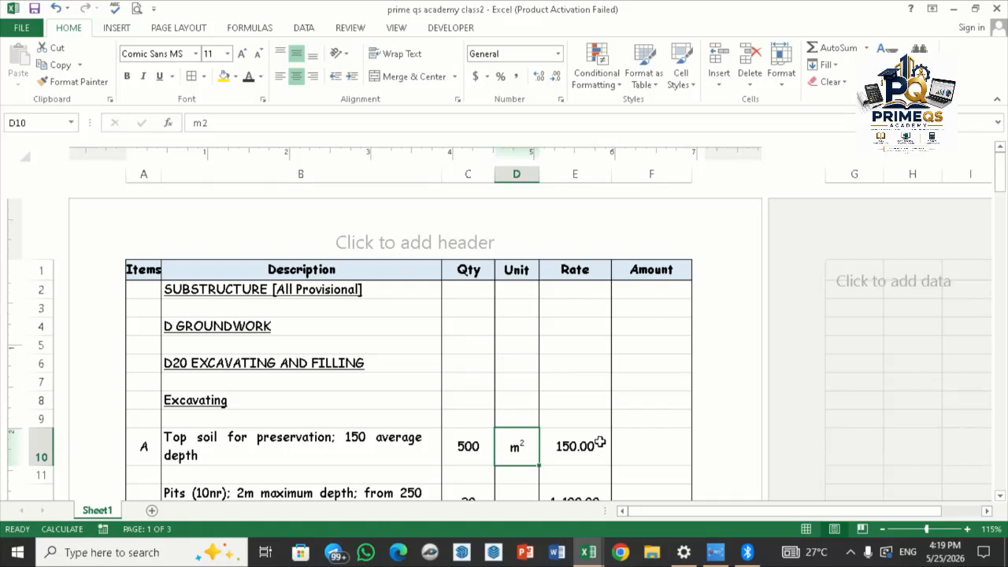
click(555, 448)
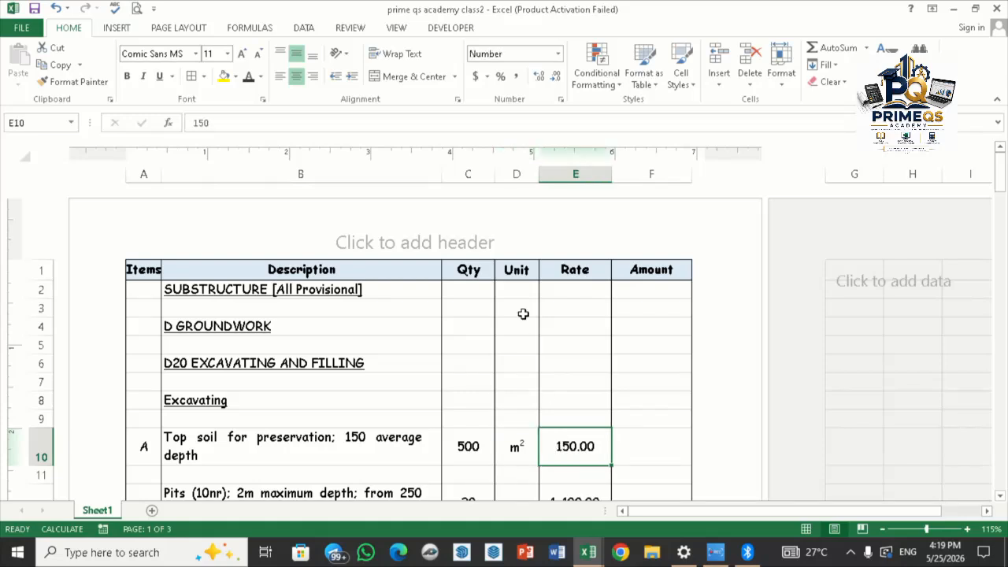
click(517, 448)
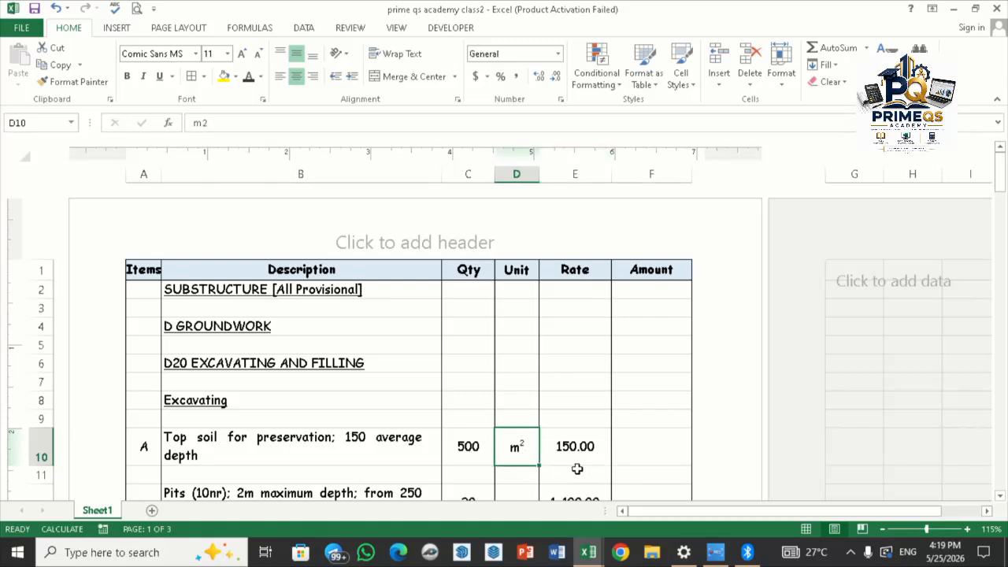
scroll(583, 386, down, 1)
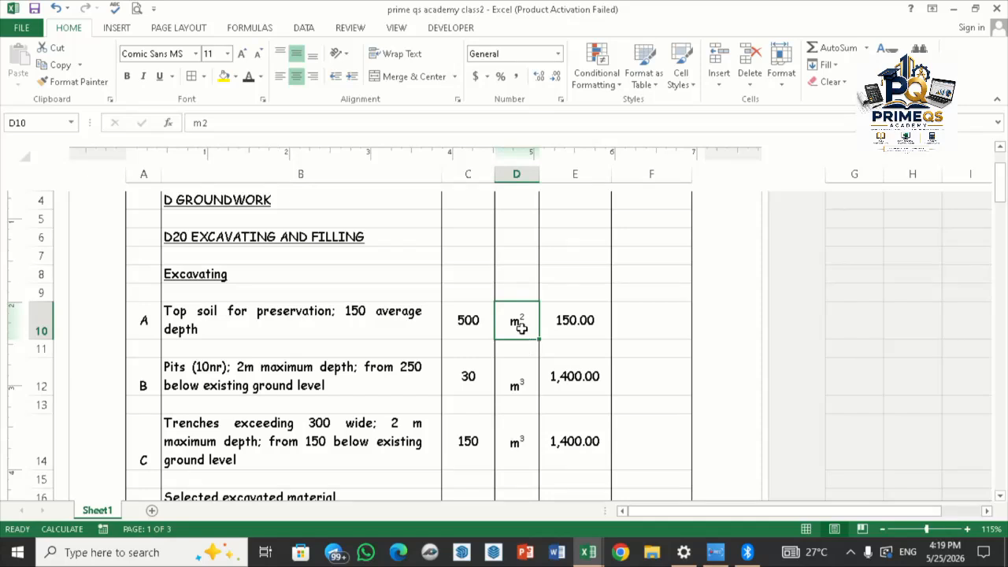
click(581, 323)
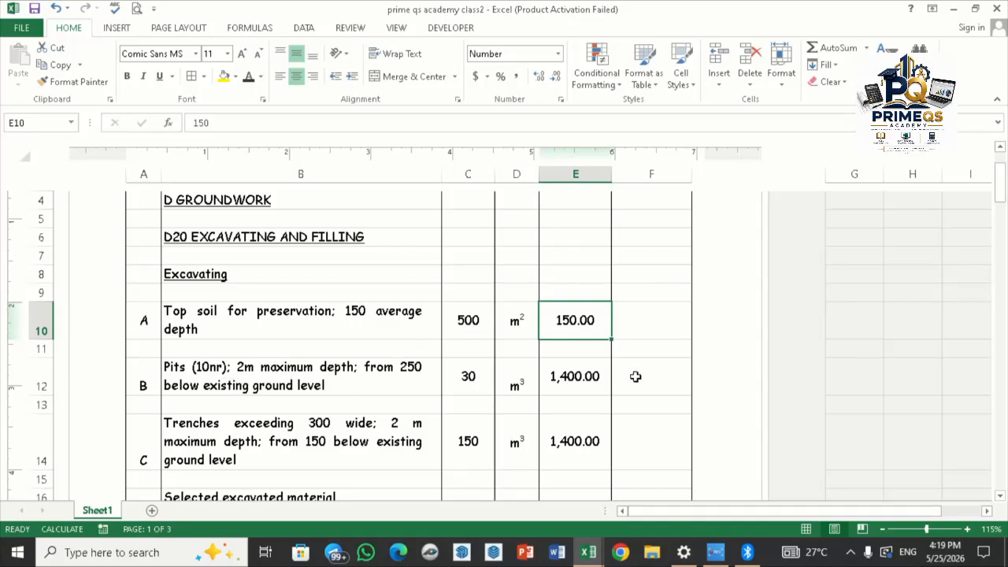
Step: Compare the quantity, unit and rate of the pits excavation item
click(565, 383)
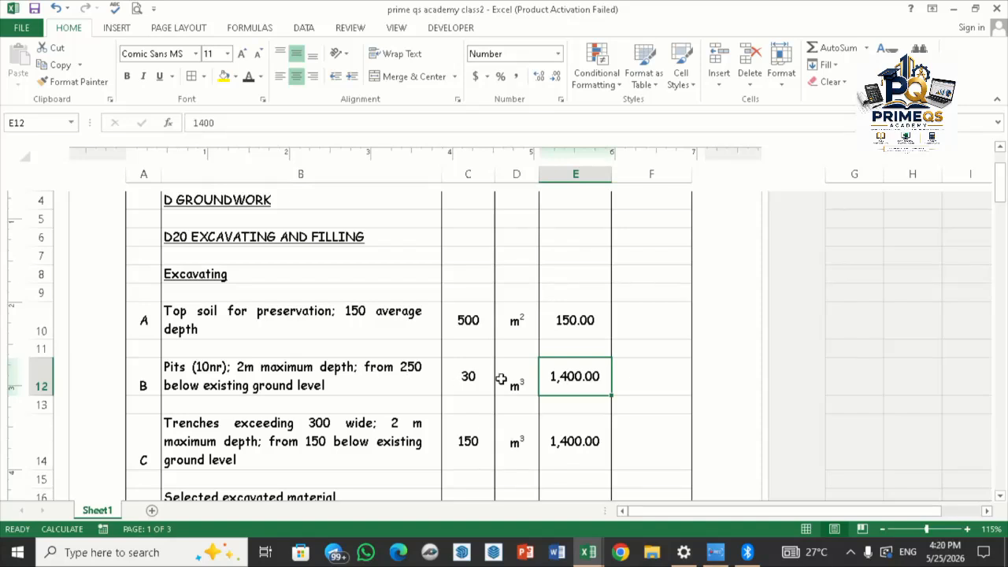
click(470, 379)
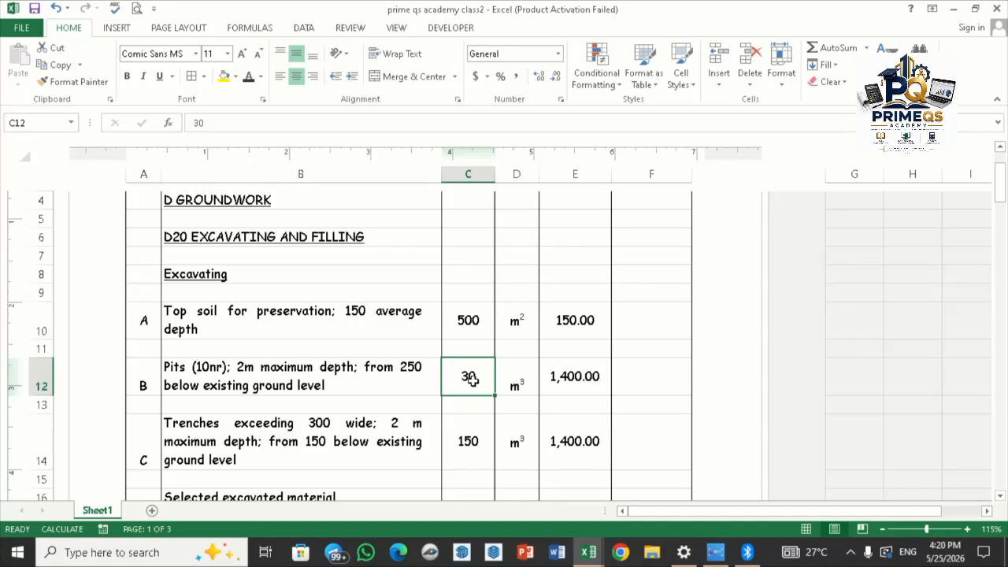
click(517, 371)
click(475, 374)
click(565, 375)
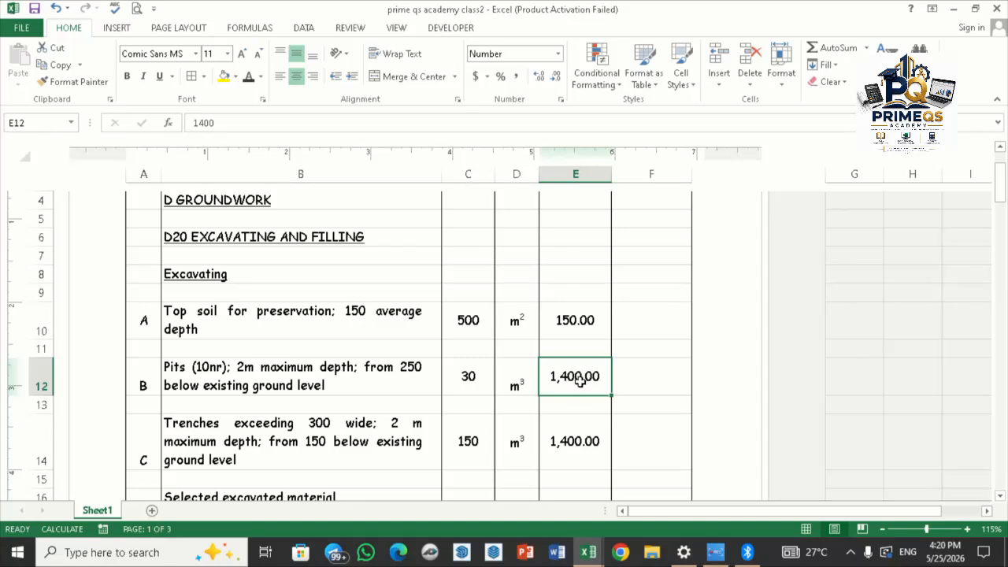
click(526, 375)
click(580, 382)
click(520, 375)
Step: Examine the rate, unit and quantity of the 8-16 nominal size reinforcement bars, then return to the second page's header row
scroll(585, 402, down, 6)
scroll(585, 401, down, 5)
scroll(586, 400, down, 9)
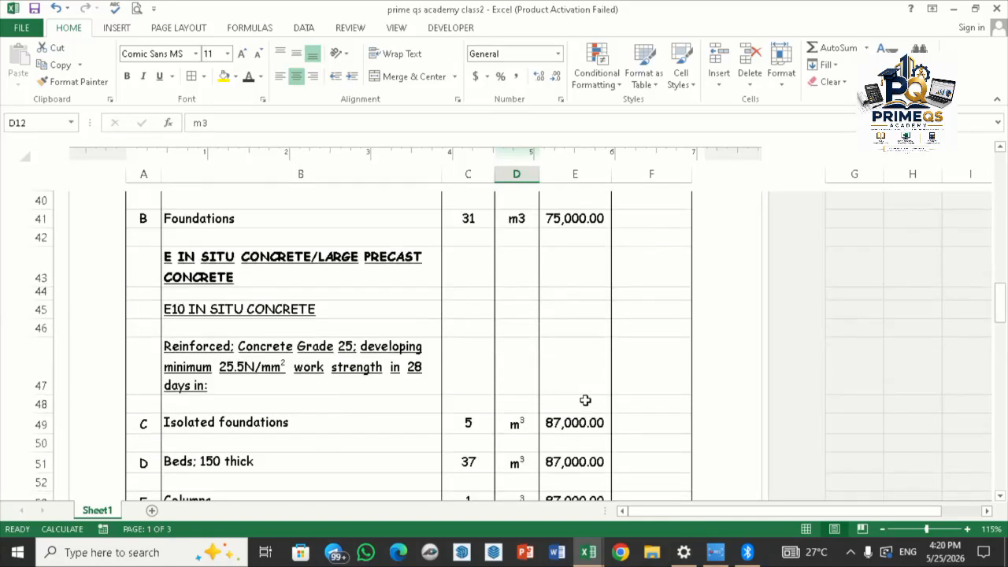
scroll(585, 400, down, 2)
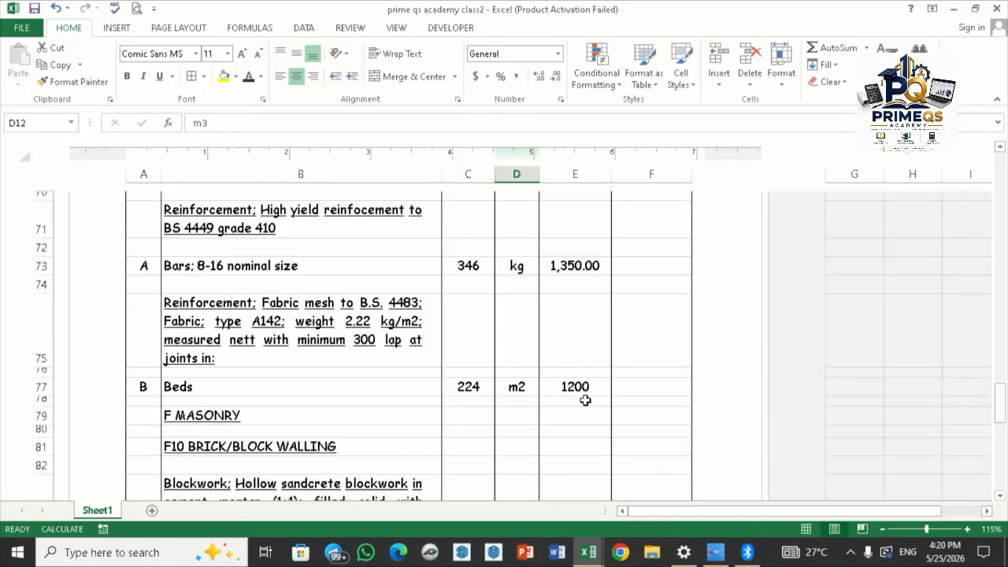
click(574, 272)
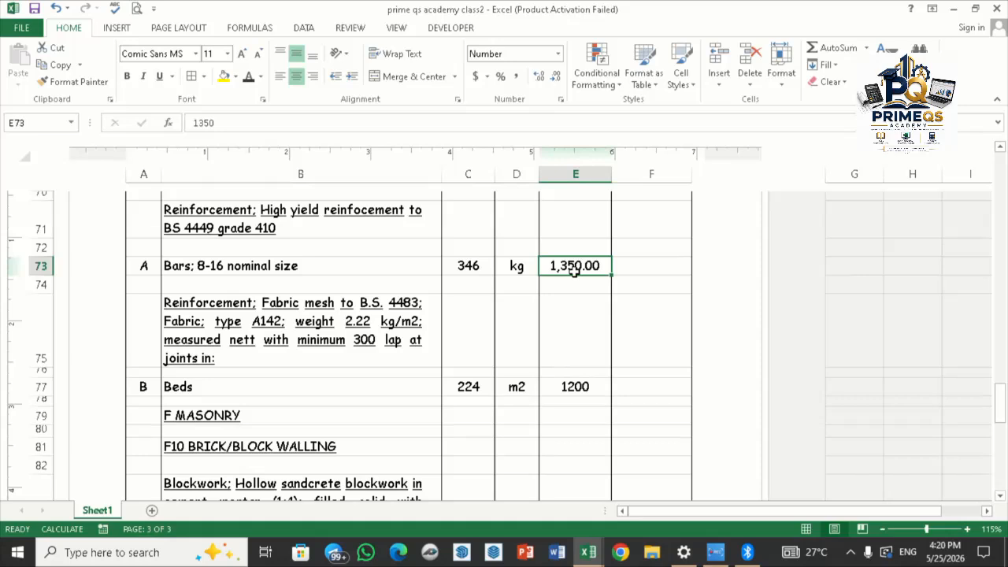
click(508, 266)
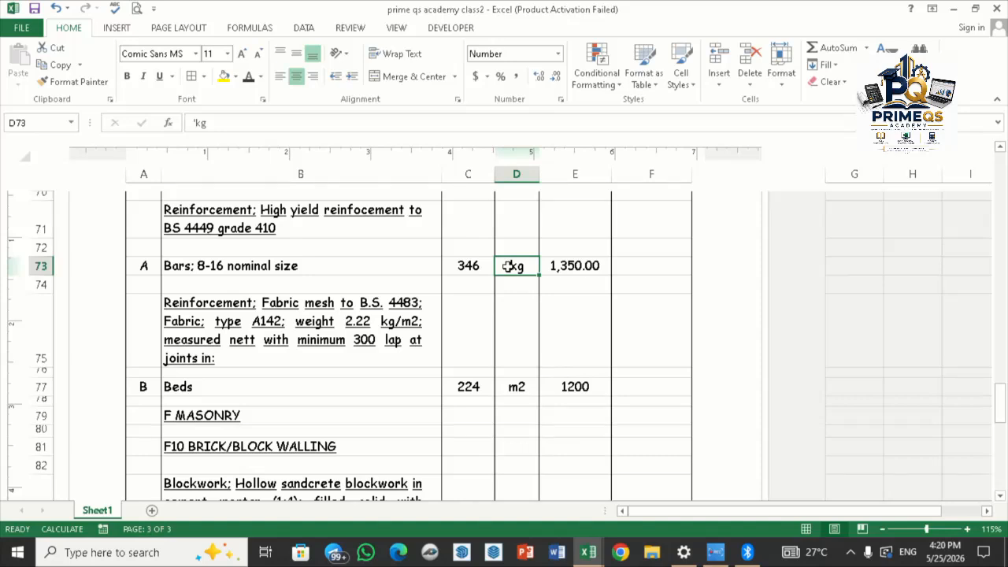
scroll(484, 276, up, 1)
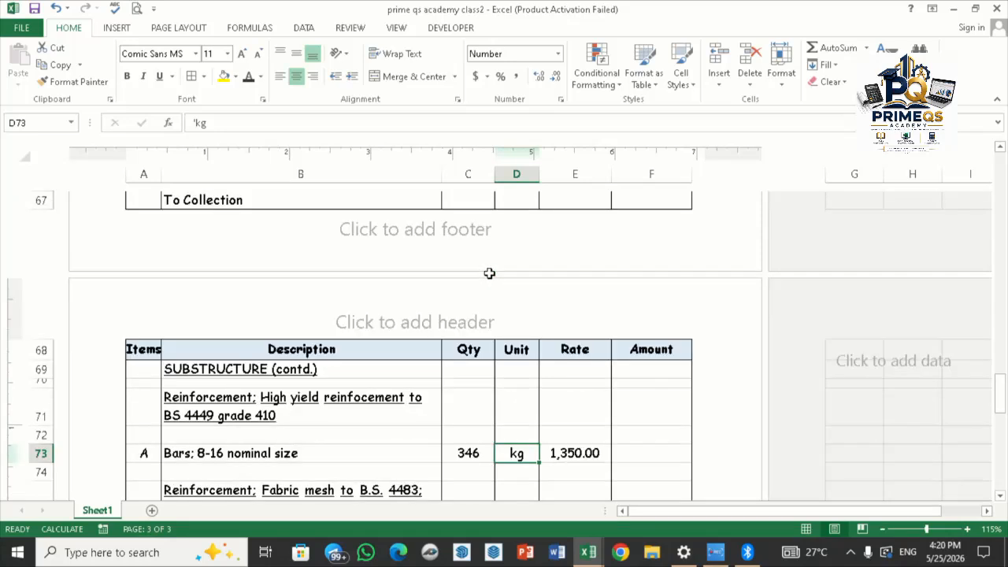
click(477, 454)
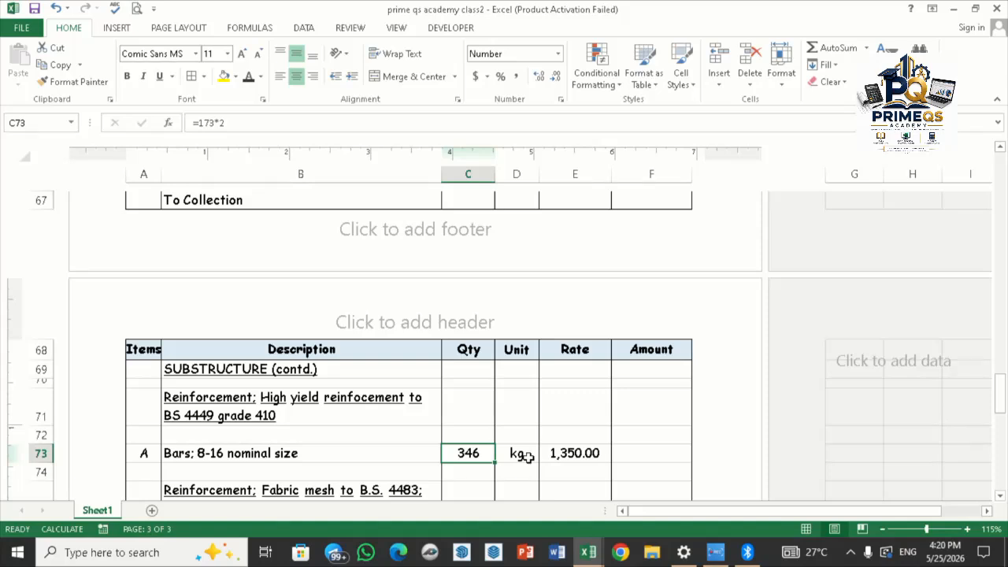
click(574, 454)
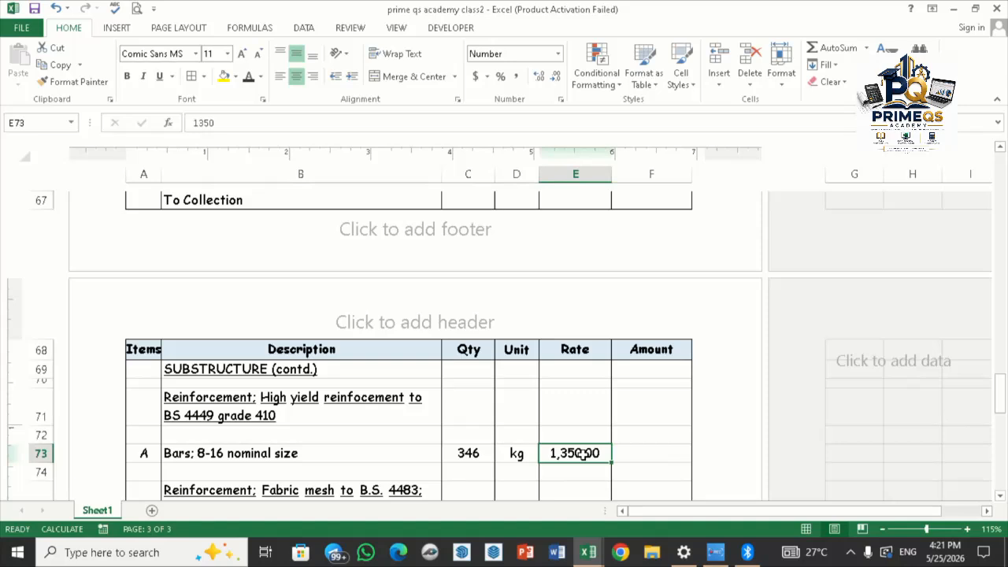
scroll(583, 453, up, 11)
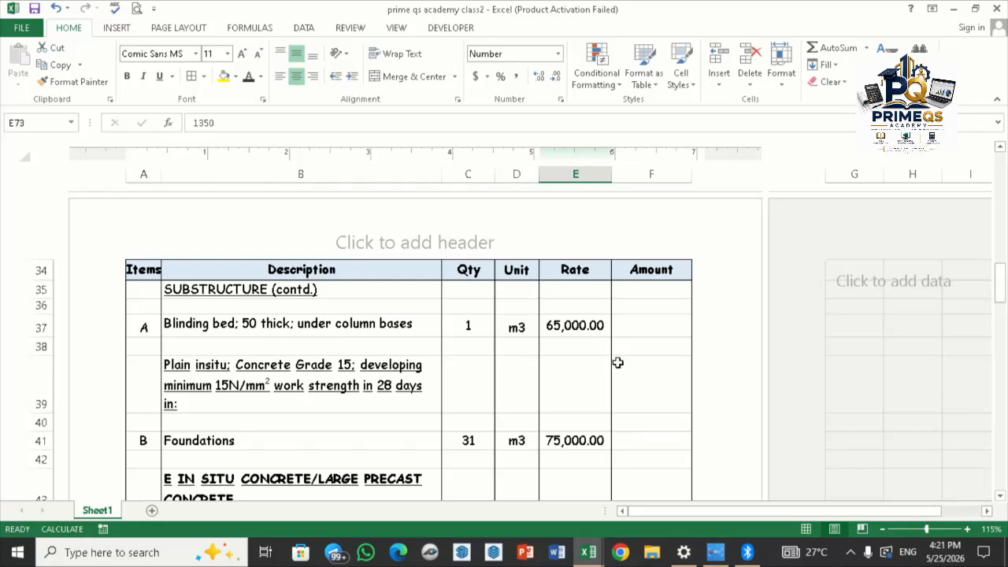
Step: Calculate the top soil item's amount in F10 as quantity times rate, with the formula =C10*E10
click(645, 327)
scroll(650, 315, up, 5)
scroll(649, 311, up, 6)
scroll(648, 311, down, 2)
click(643, 270)
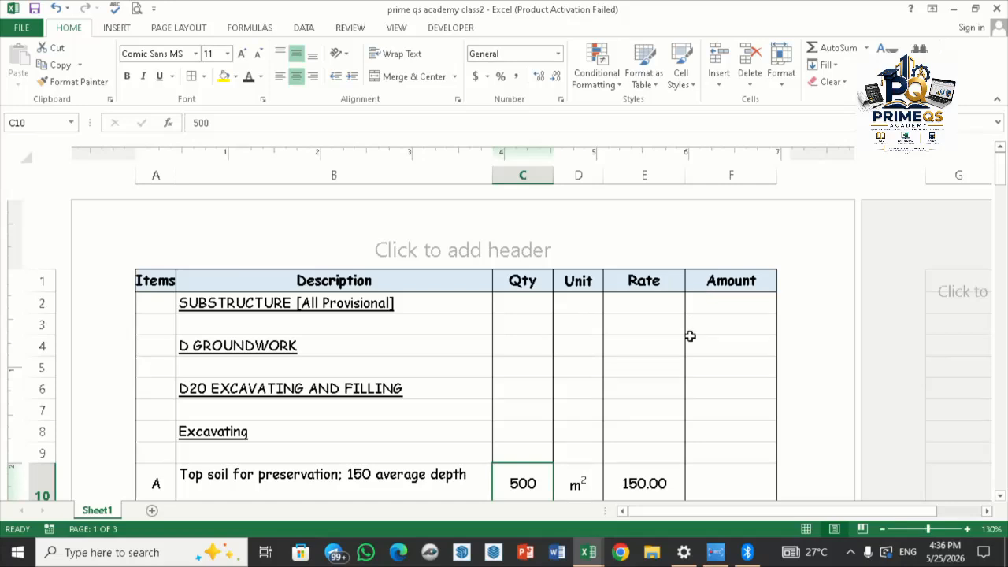
scroll(692, 392, down, 2)
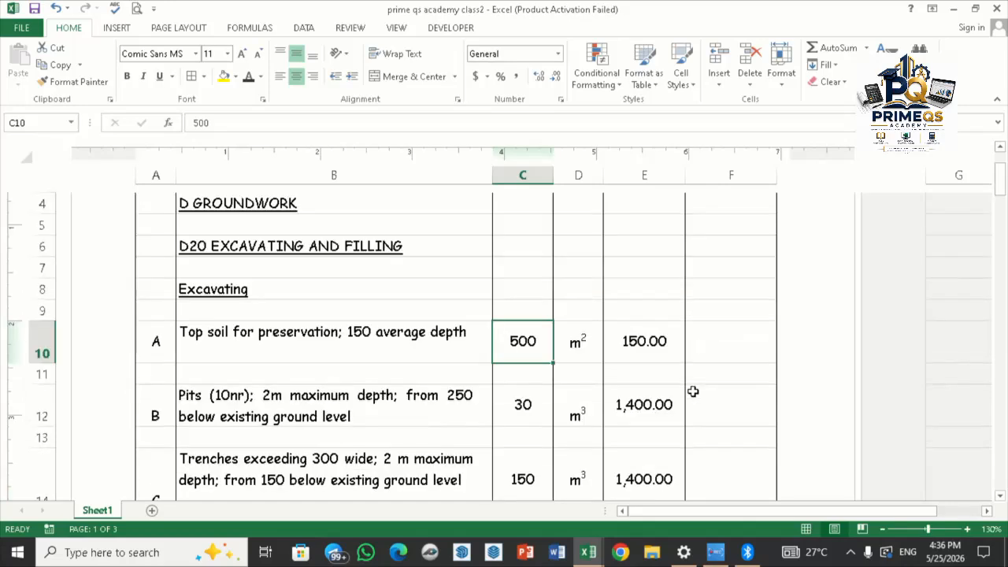
click(733, 341)
text(=)
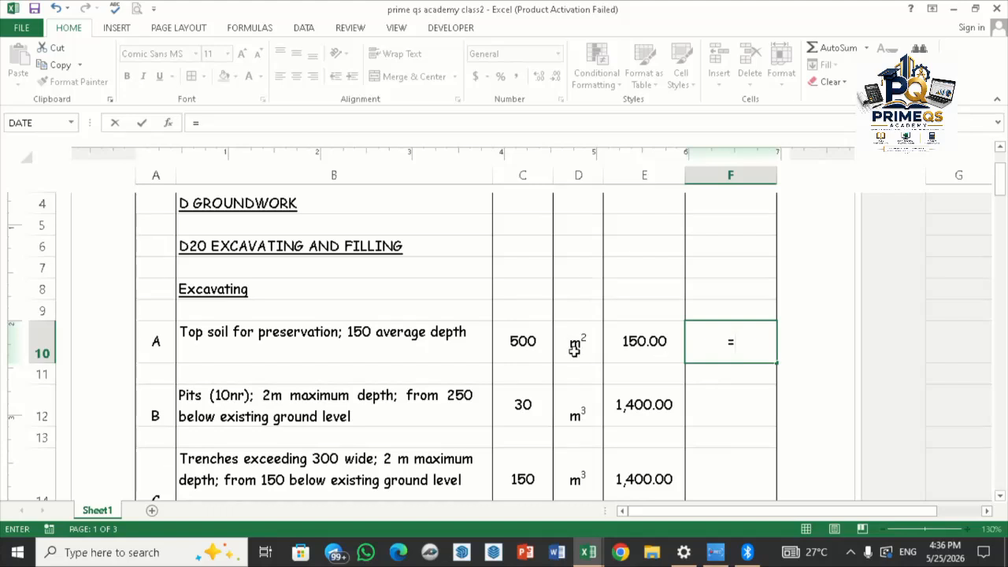
click(527, 341)
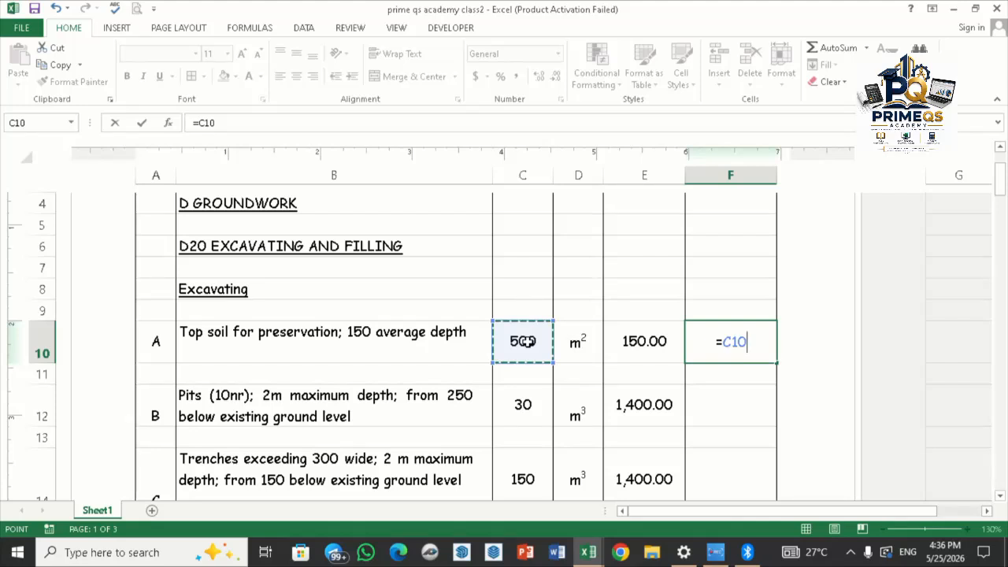
text(*)
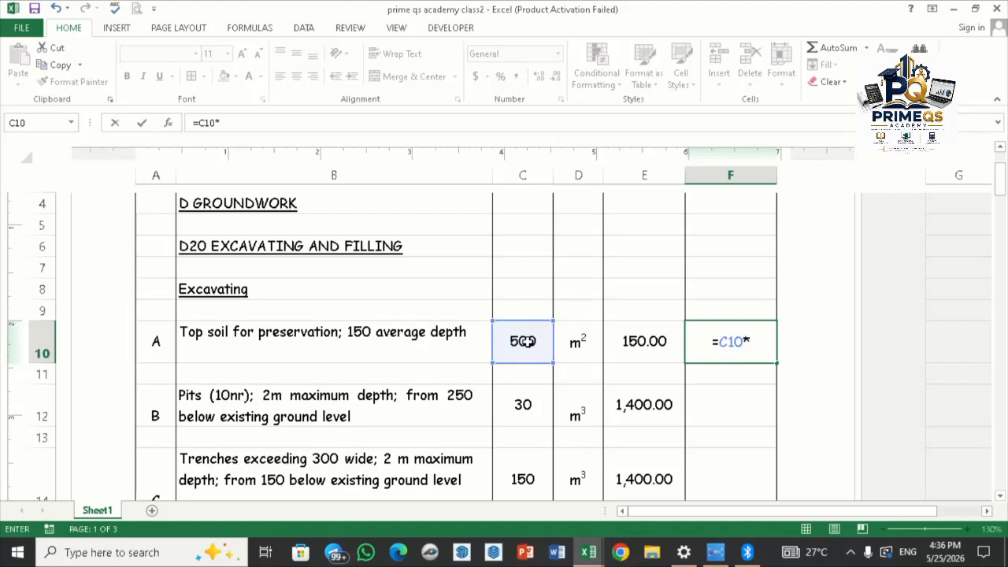
click(644, 341)
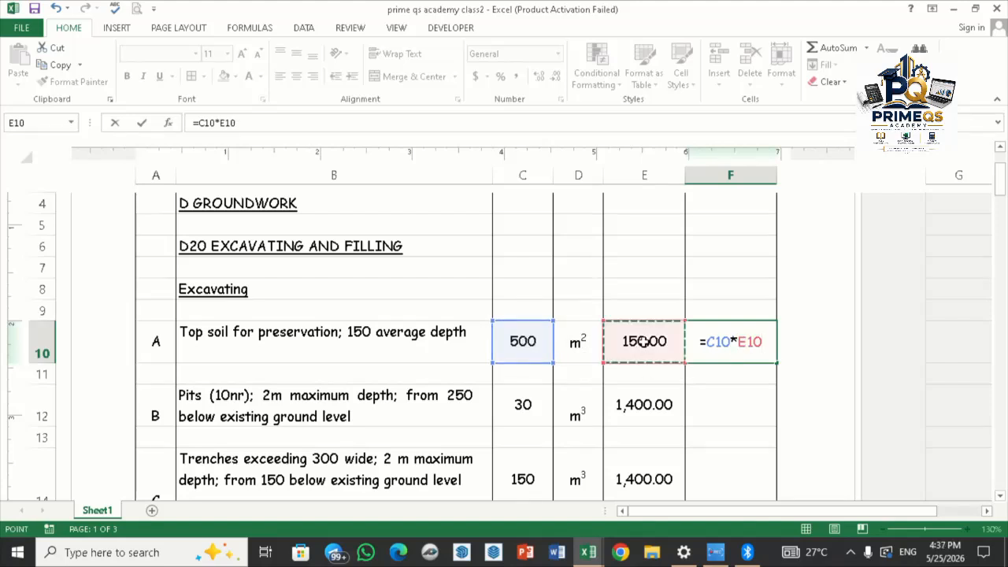
key(Return)
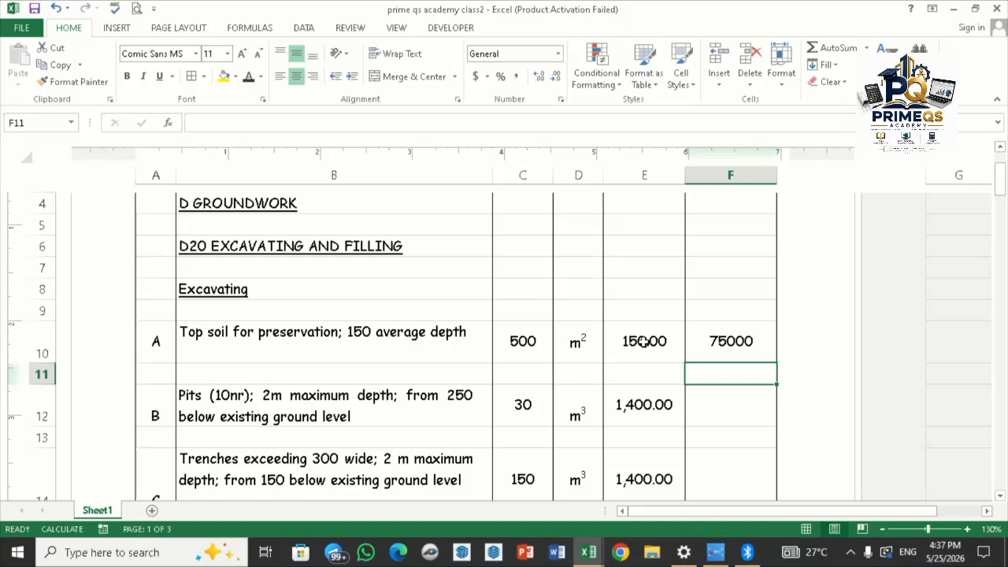
click(720, 351)
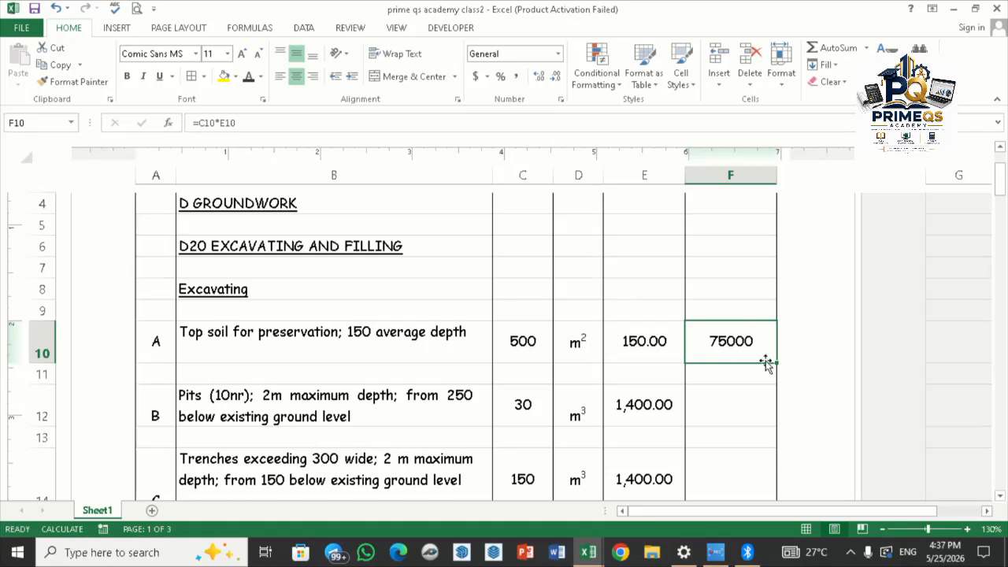
click(736, 405)
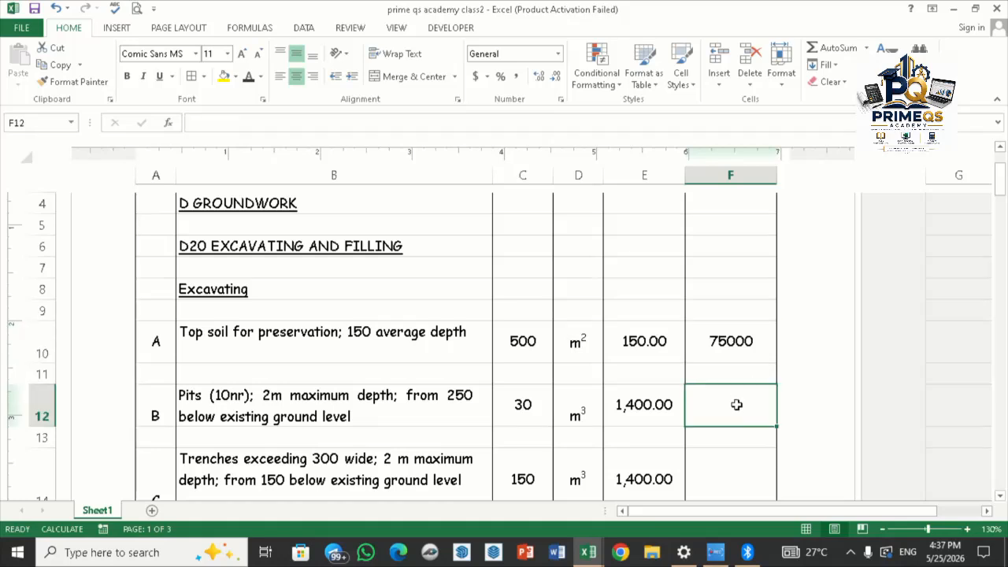
click(159, 411)
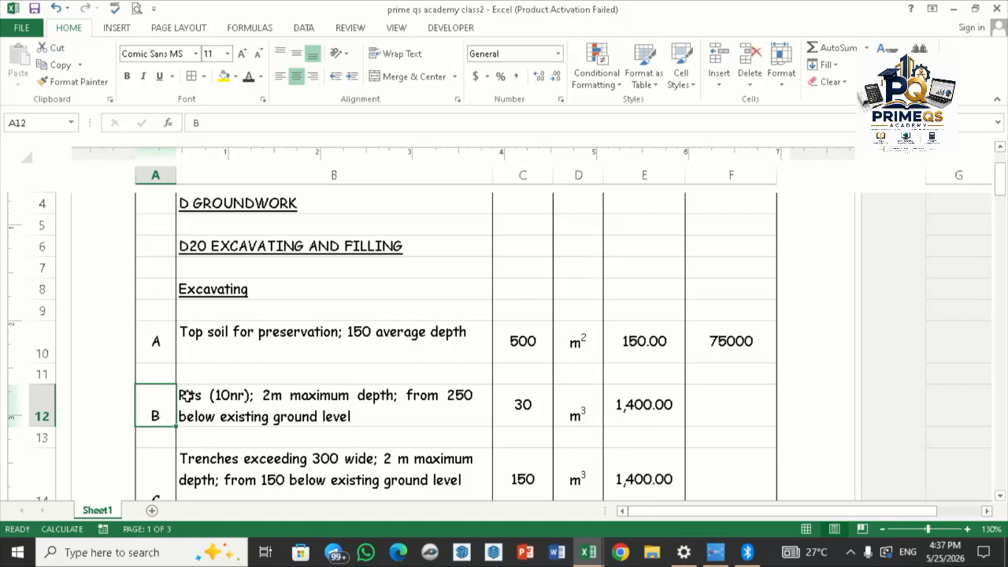
scroll(222, 417, down, 1)
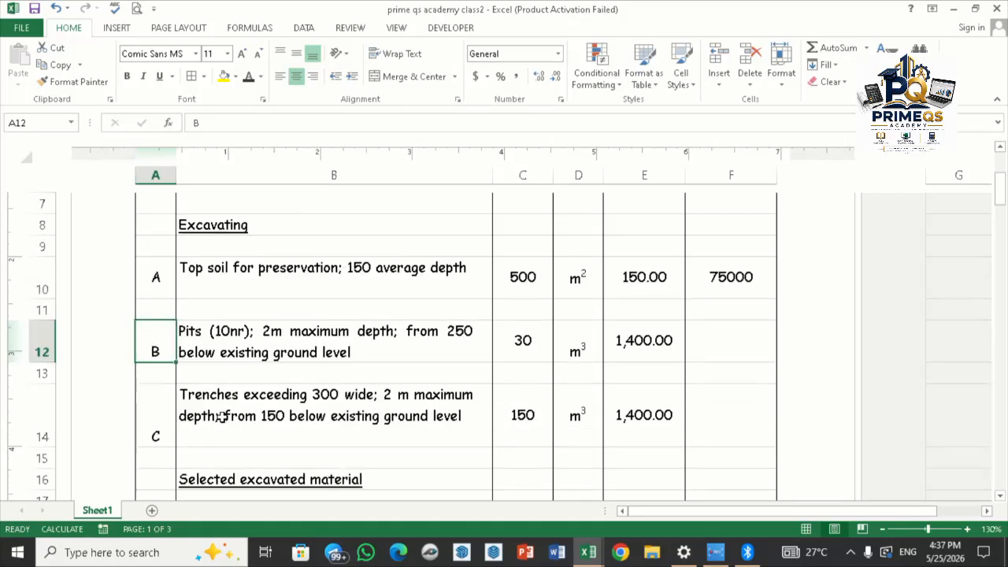
scroll(222, 417, down, 1)
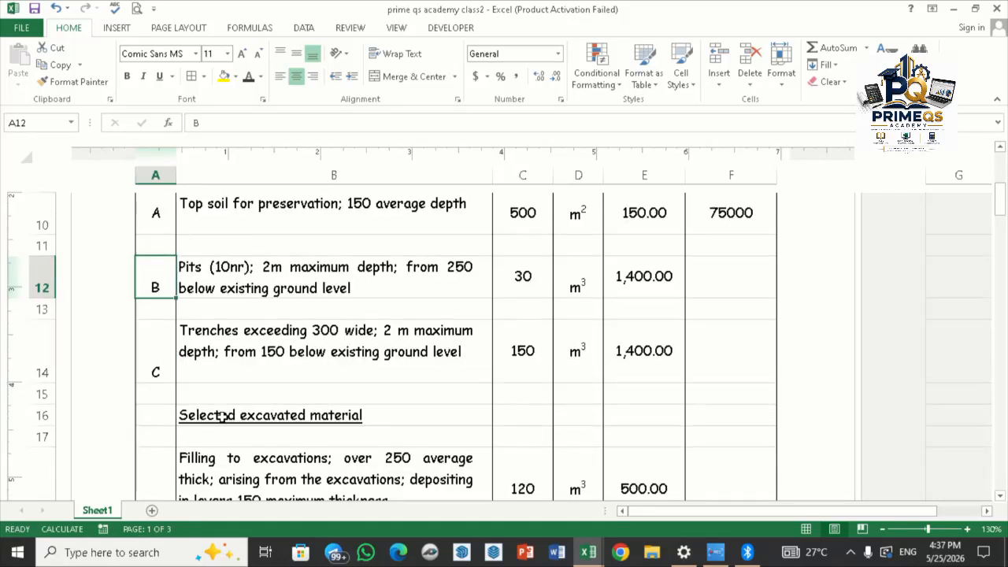
click(747, 290)
text(=)
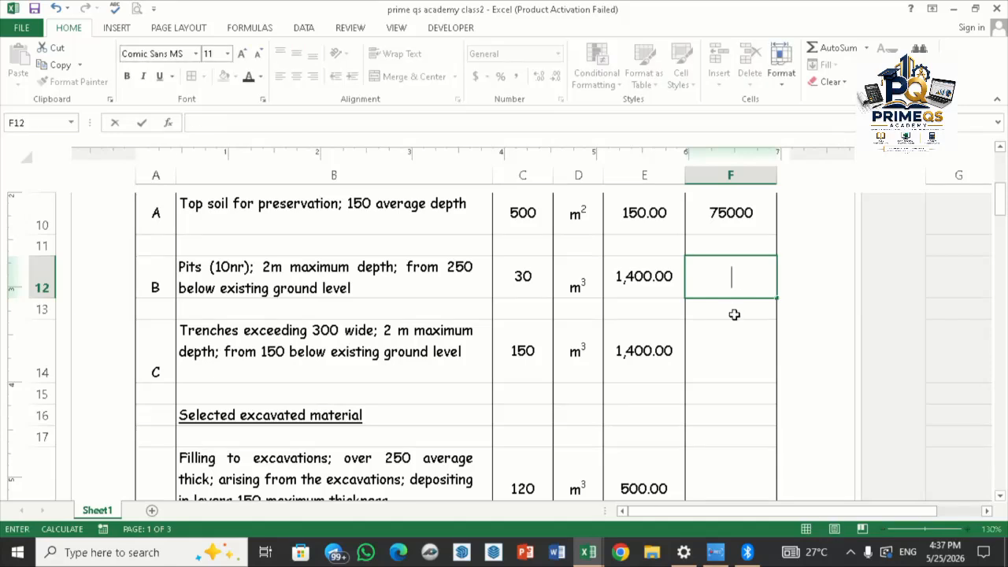
click(733, 309)
Step: Copy the top soil amount formula down the Amount column through F31 and save the workbook so the amounts recalculate
click(745, 219)
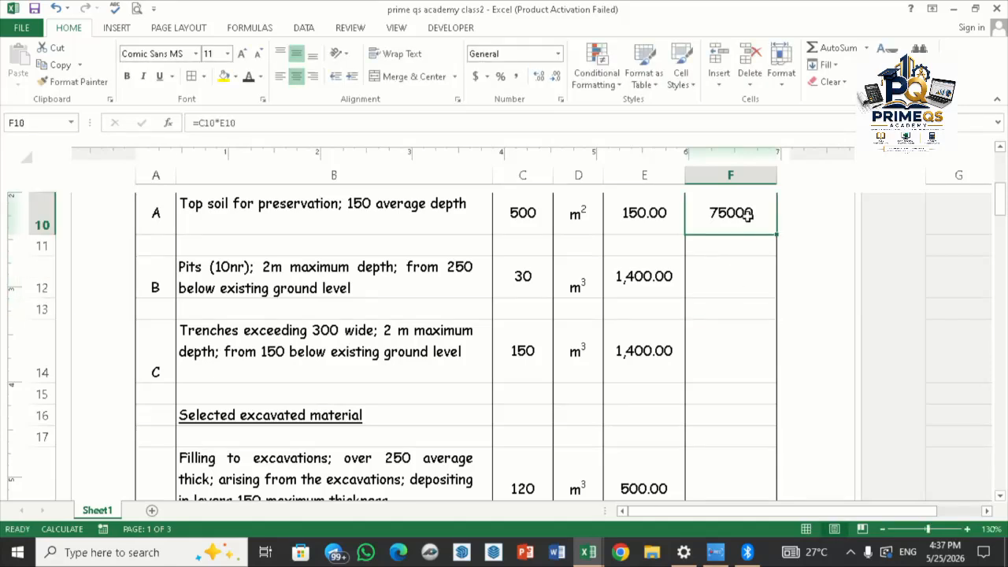
scroll(744, 214, up, 1)
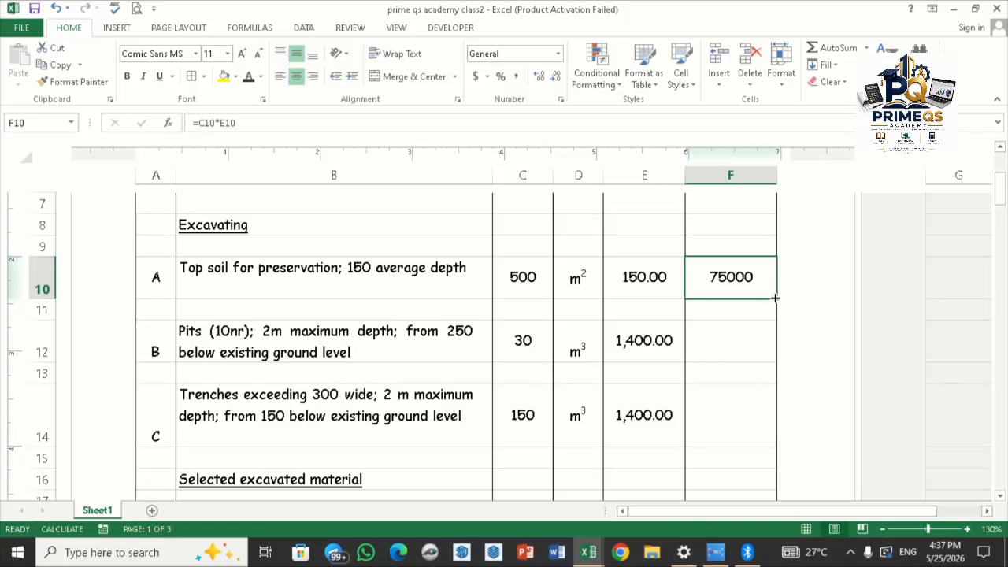
mouse_move(775, 297)
mouse_down()
mouse_move(771, 522)
mouse_move(779, 281)
mouse_up()
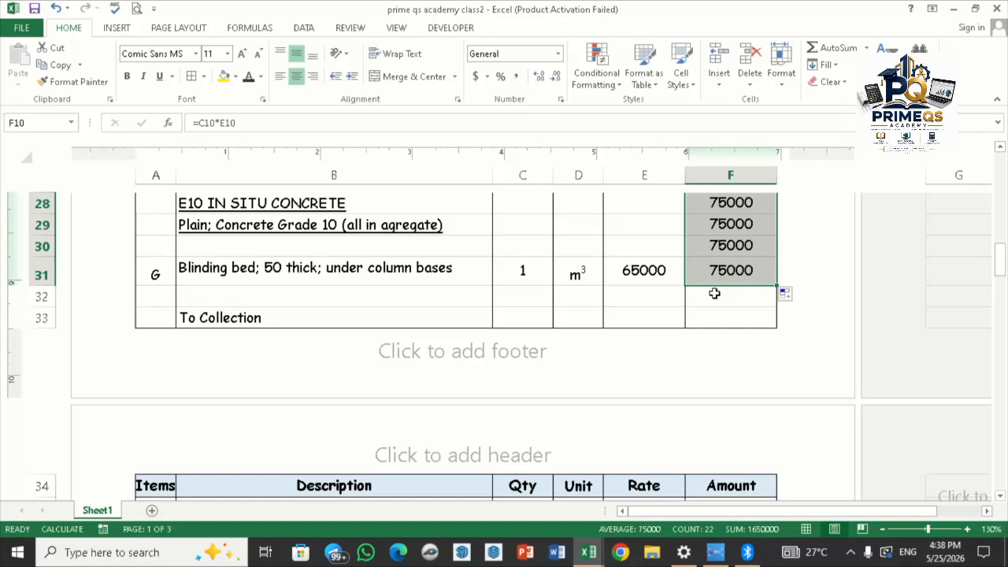
key(Return)
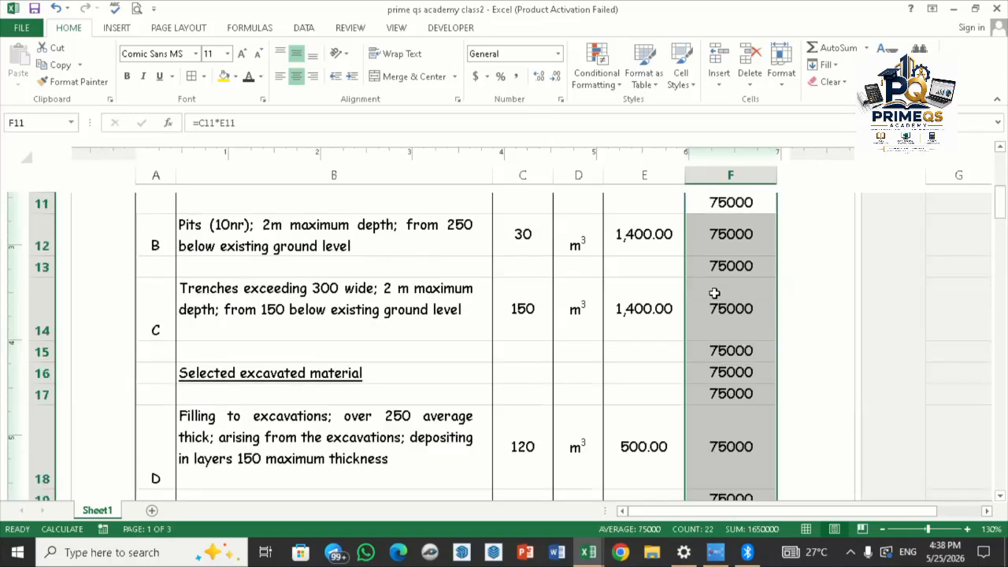
click(34, 9)
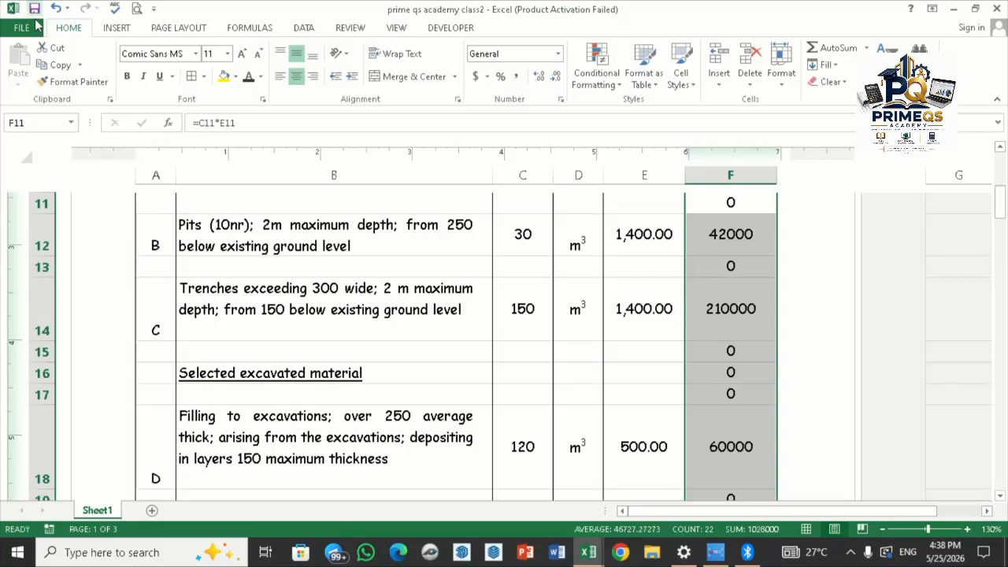
Step: Clear the zero amounts from the blank spacer rows between the excavating items, in F11, F13 and F15
scroll(745, 368, up, 3)
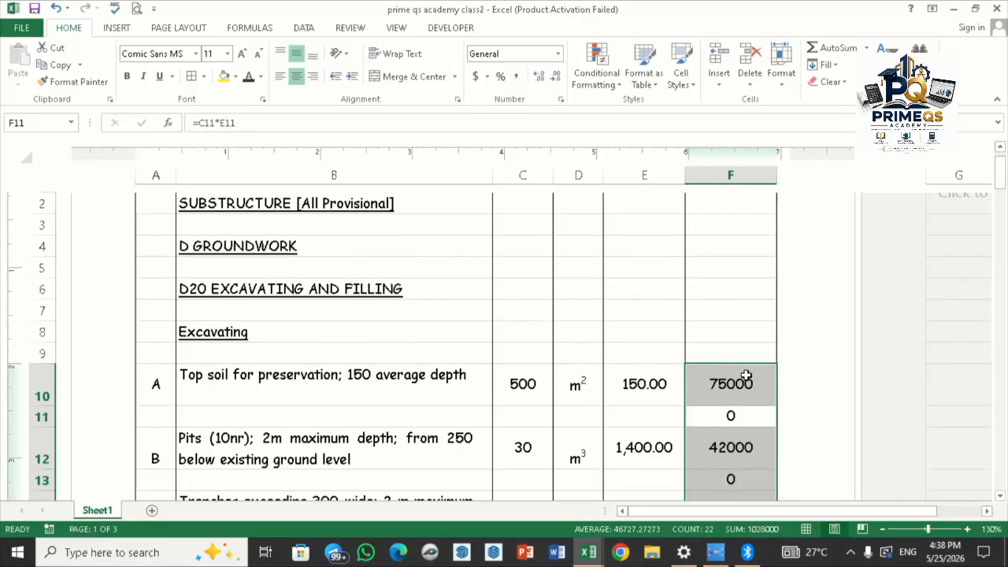
click(745, 350)
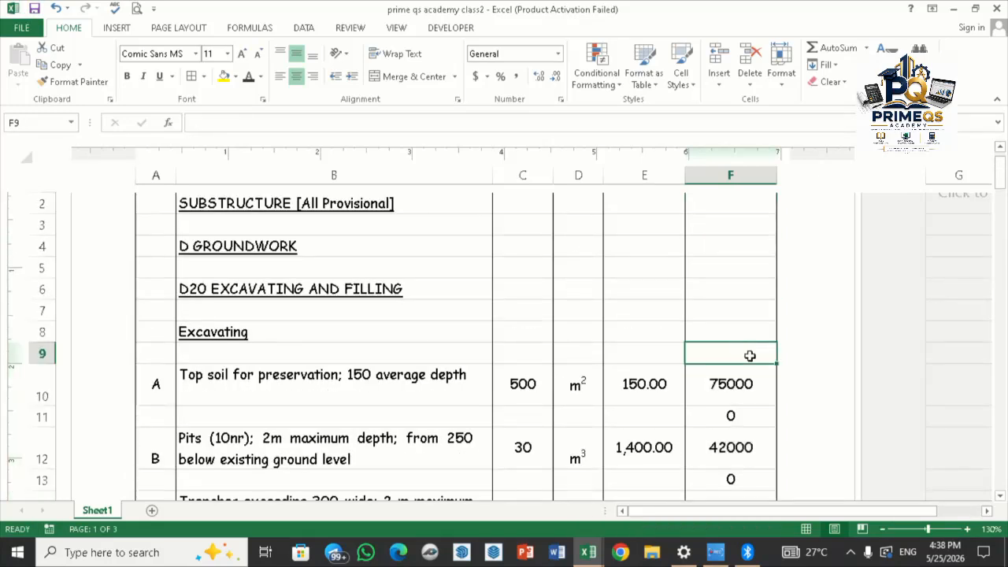
scroll(750, 356, down, 2)
scroll(752, 360, down, 1)
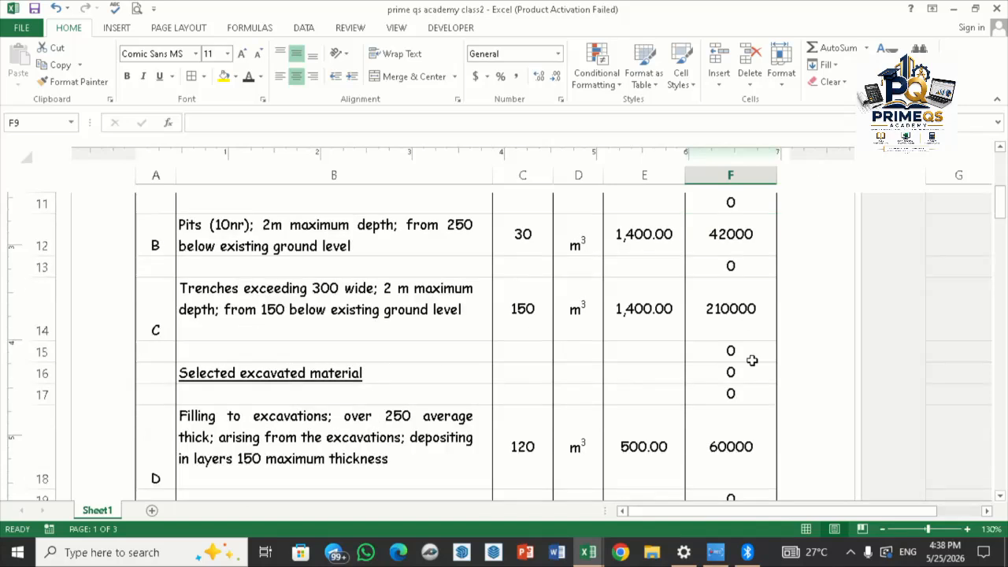
scroll(752, 360, up, 4)
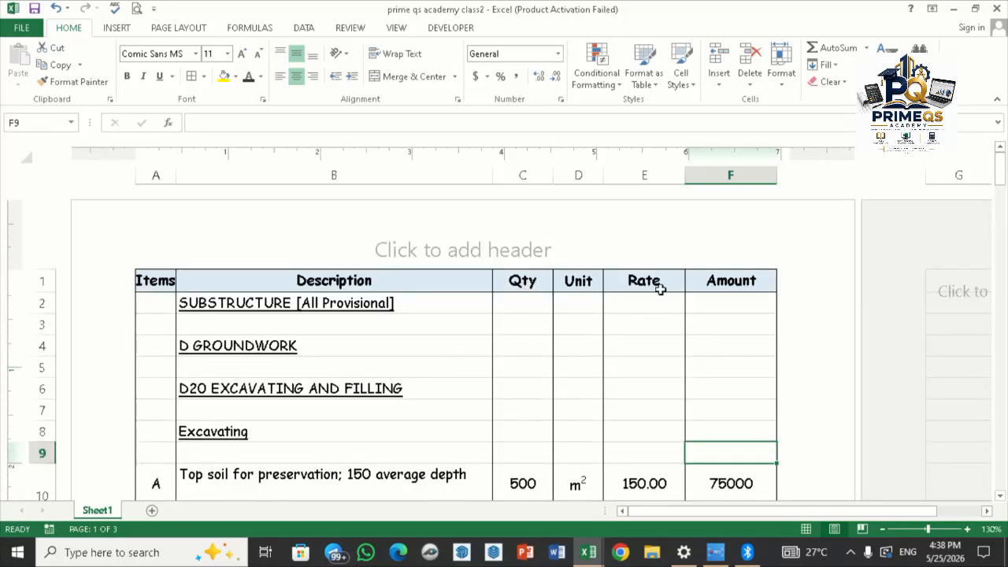
scroll(738, 366, down, 2)
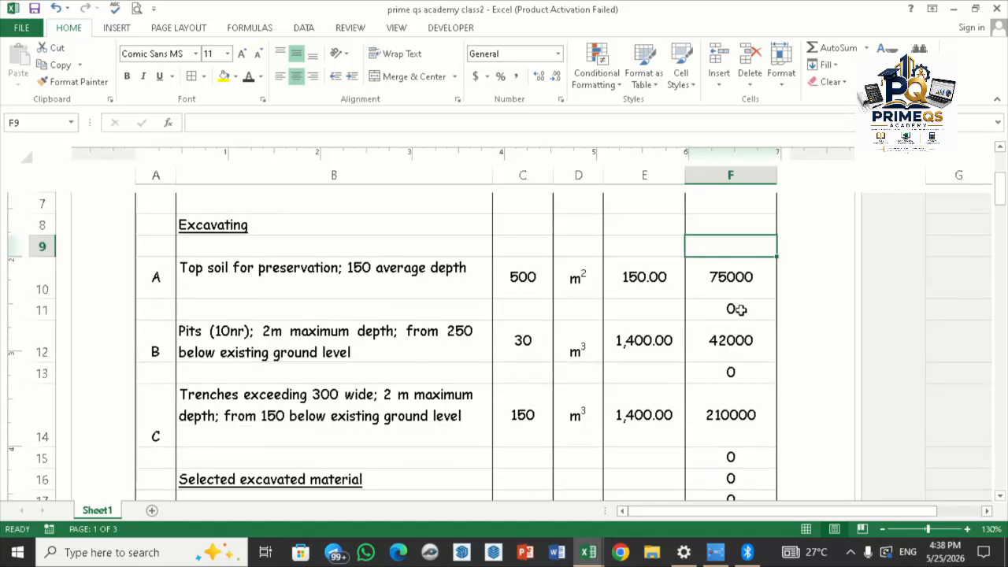
click(738, 309)
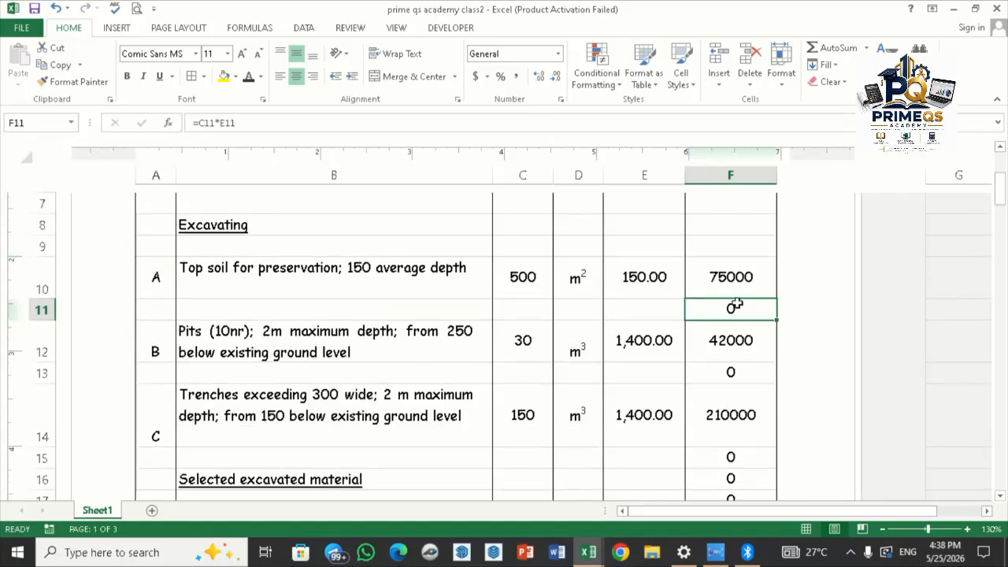
double_click(739, 307)
key(BackSpace)
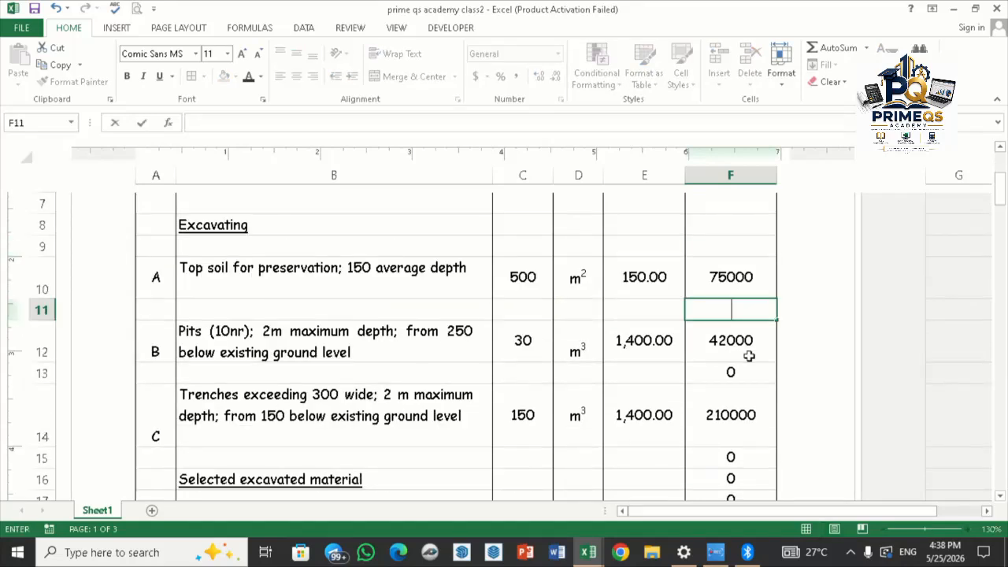
key(Return)
key(Return)
key(F2)
key(BackSpace)
key(Return)
key(Return)
key(BackSpace)
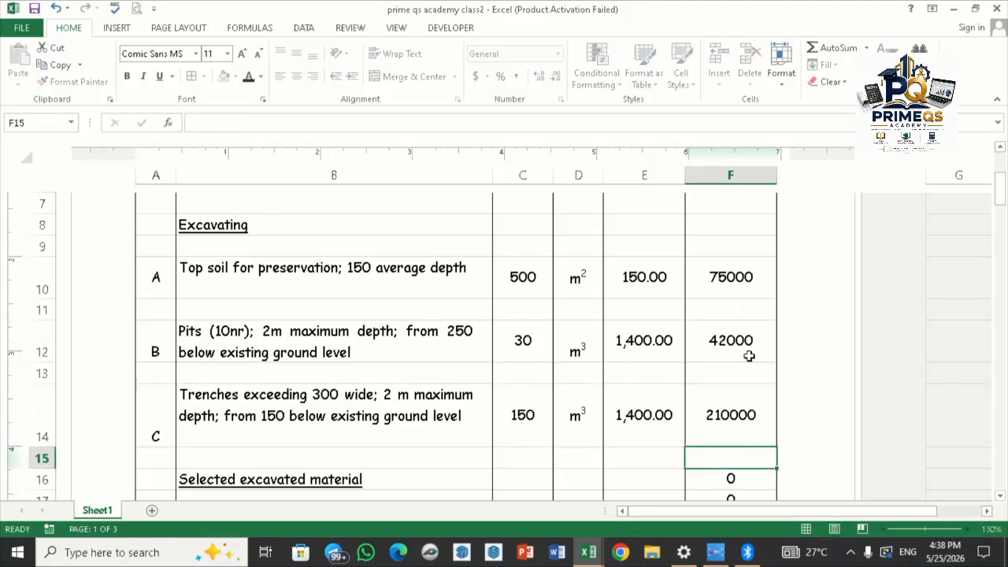
Step: Clear the zero amounts beside and below the Selected excavated material heading, in F16 and F17
key(Return)
key(Return)
key(BackSpace)
key(Up)
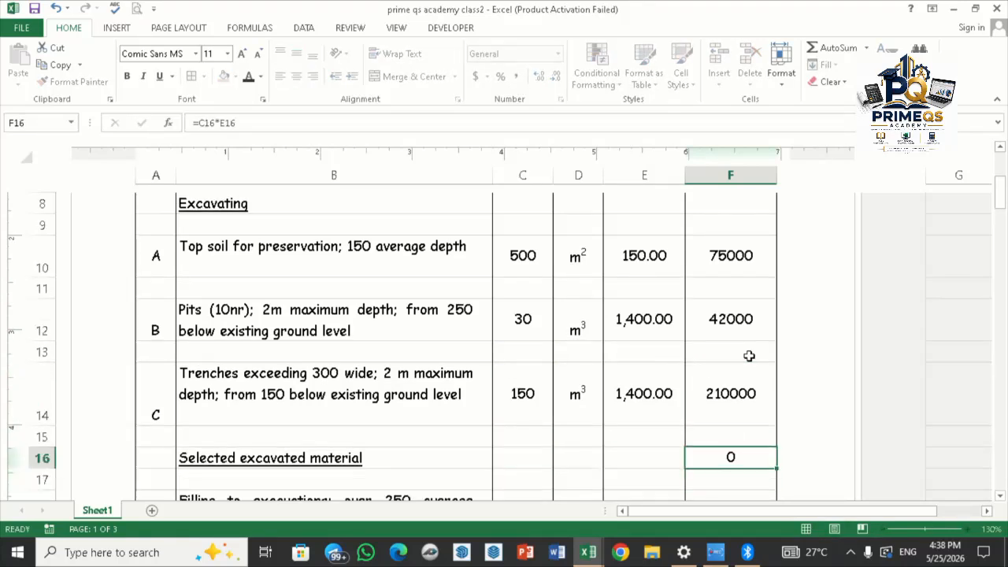
key(BackSpace)
Step: Clear the zero amounts around the disposal item and beside the Imported laterite material heading, in F19, F21 and F22
key(Down)
key(Down)
key(Down)
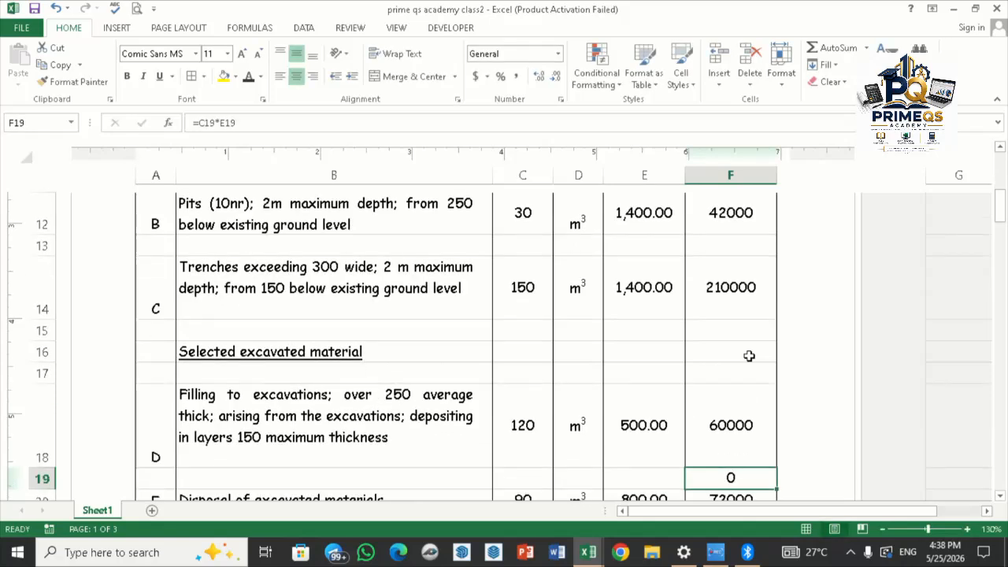
key(BackSpace)
key(Return)
key(Down)
key(BackSpace)
key(Return)
key(BackSpace)
key(Return)
key(Down)
key(BackSpace)
text(Z)
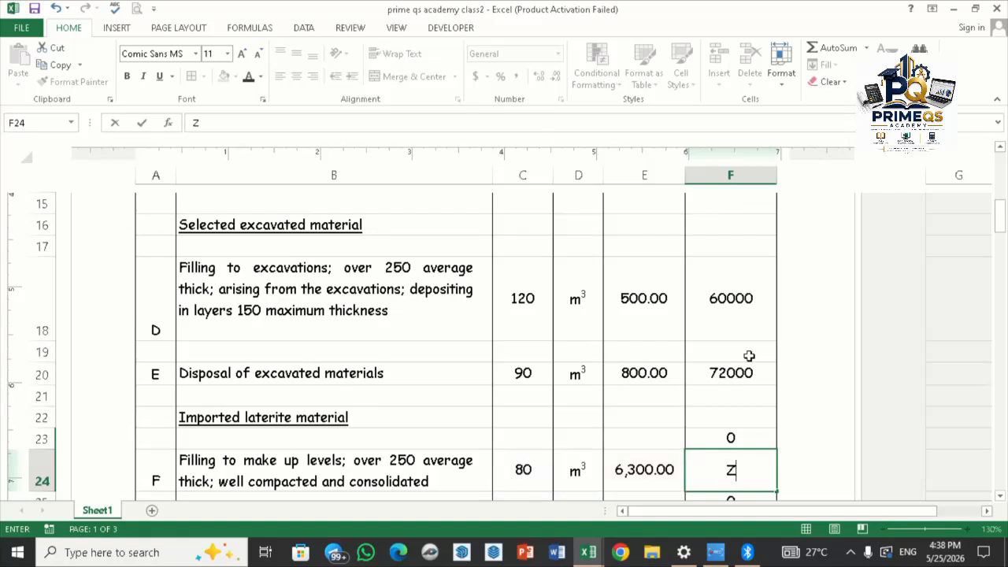
key(BackSpace)
text(Z)
key(Return)
key(ctrl+z)
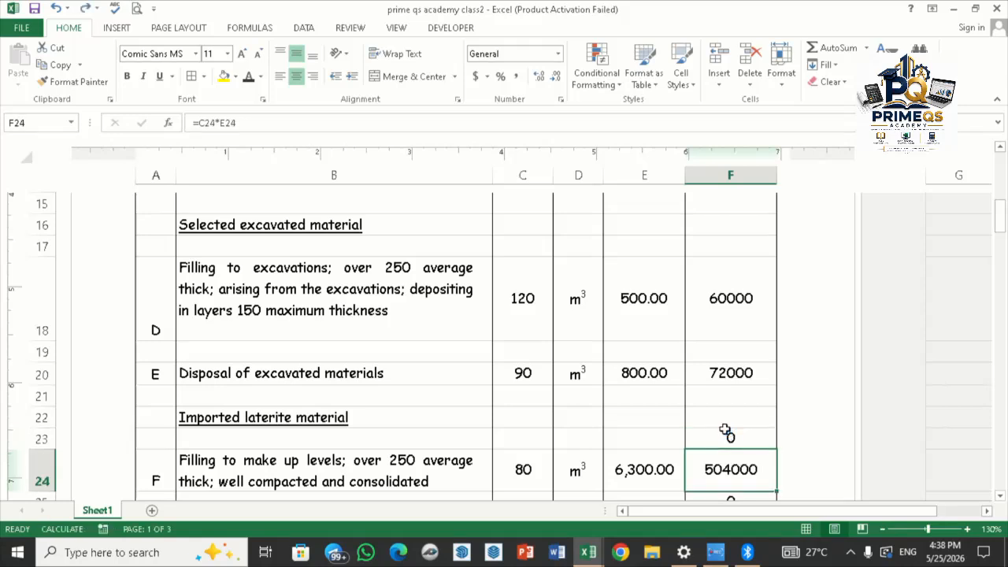
Step: Clear the zero amounts above and below the laterite filling item, in F23 and F25
click(729, 439)
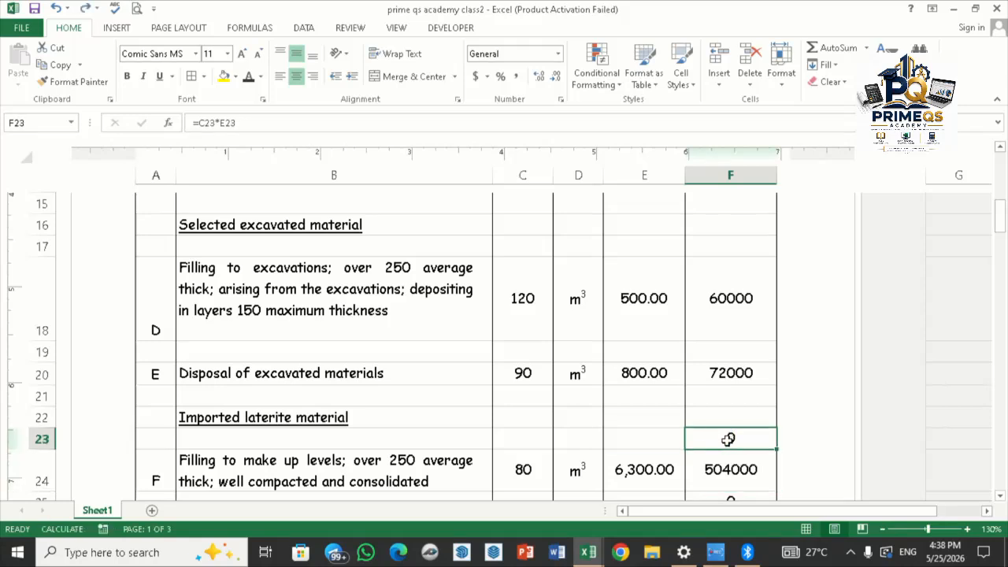
key(Down)
key(Down)
key(Down)
key(Down)
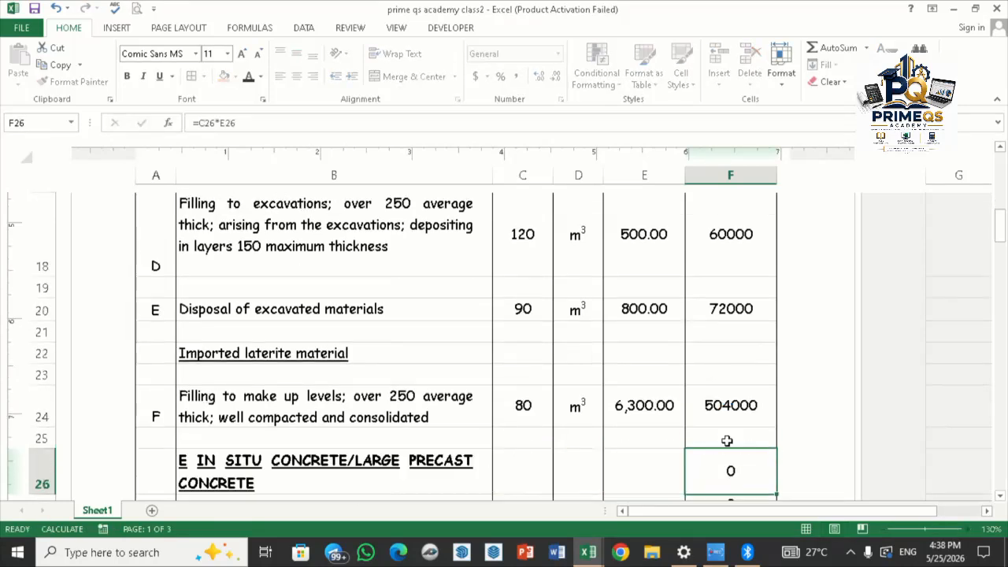
key(BackSpace)
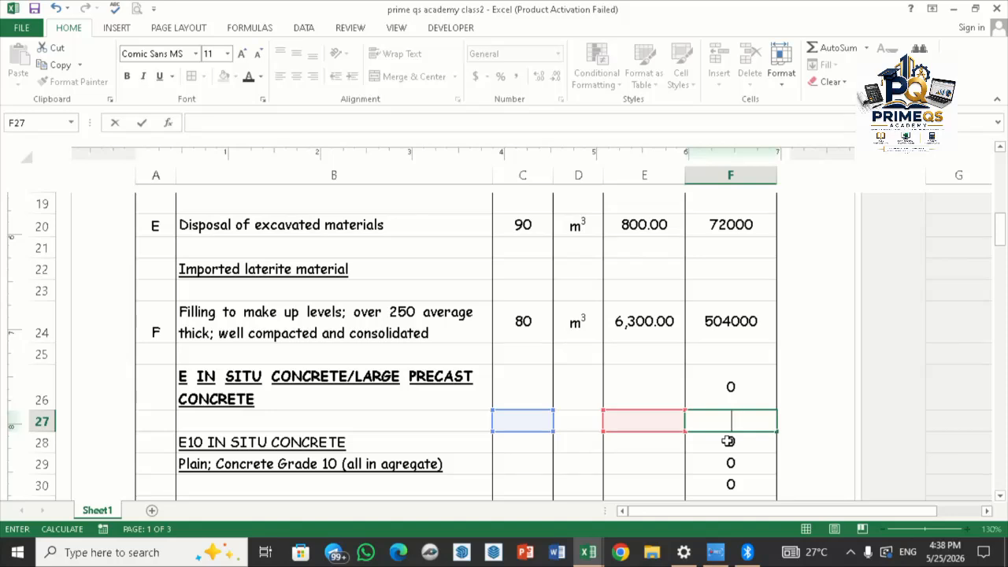
key(ctrl+z)
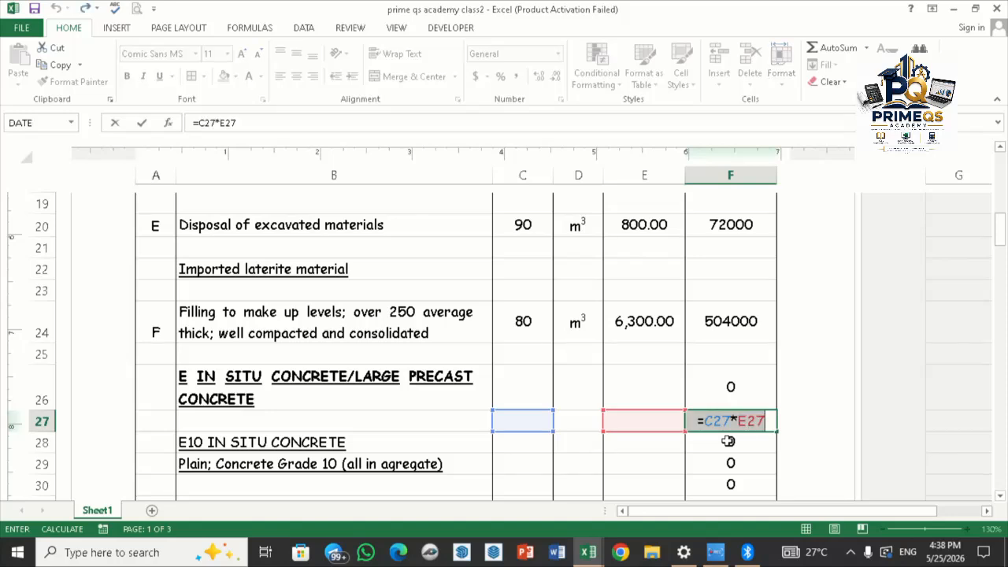
click(750, 388)
key(Return)
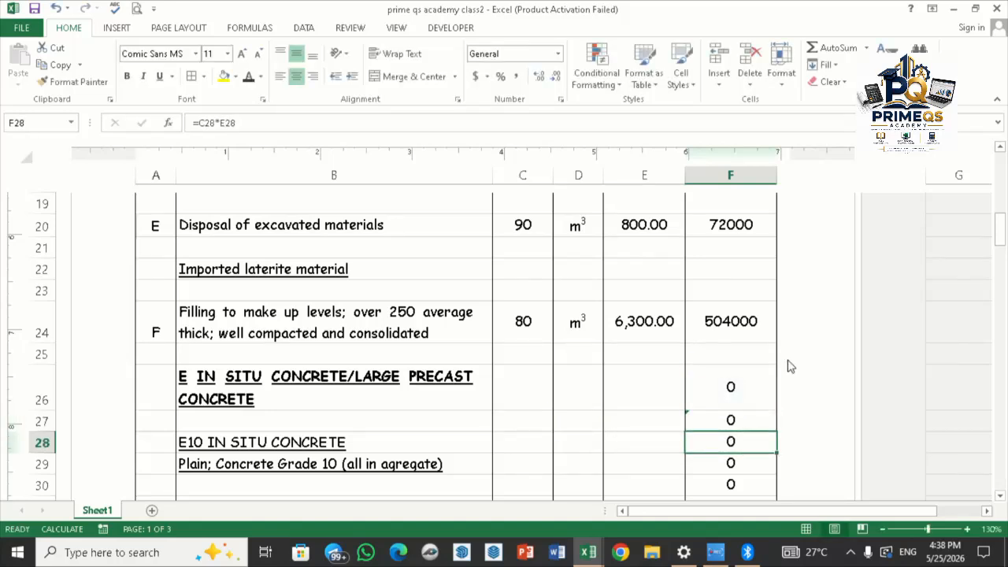
Step: Clear the zero amounts beside and between the in situ concrete headings, in F26 to F30
key(Down)
click(744, 393)
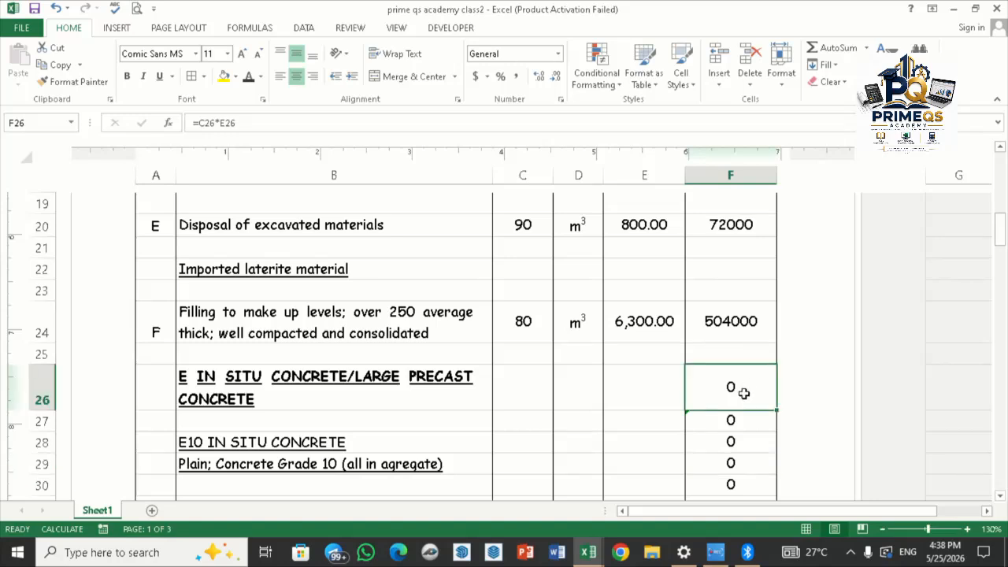
key(BackSpace)
key(Return)
key(BackSpace)
key(Return)
key(BackSpace)
key(Return)
key(BackSpace)
key(Return)
key(BackSpace)
key(Return)
key(Return)
key(Return)
key(Return)
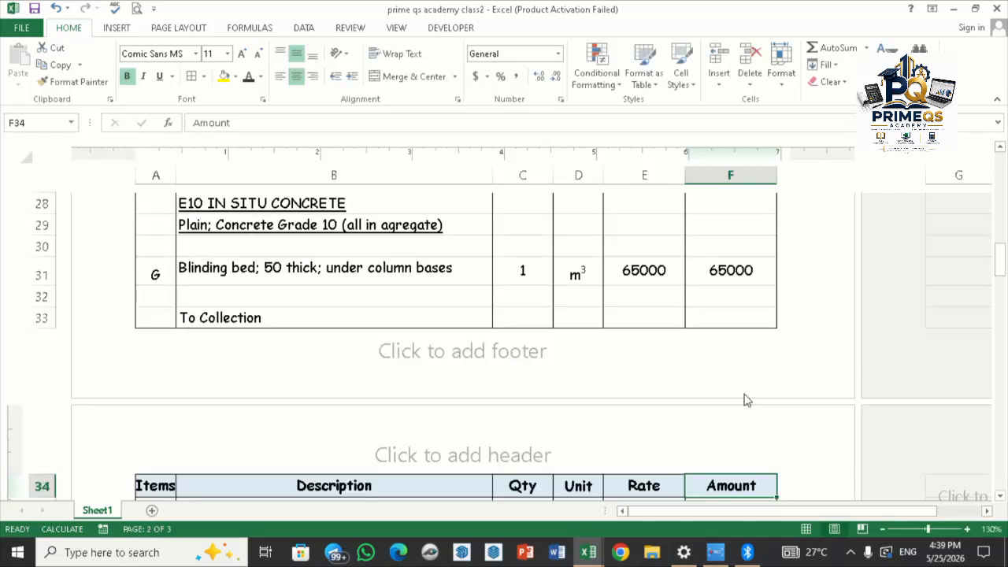
Step: Review the calculated amounts on the first page and inspect the formula behind the top soil amount in F10
scroll(747, 300, up, 10)
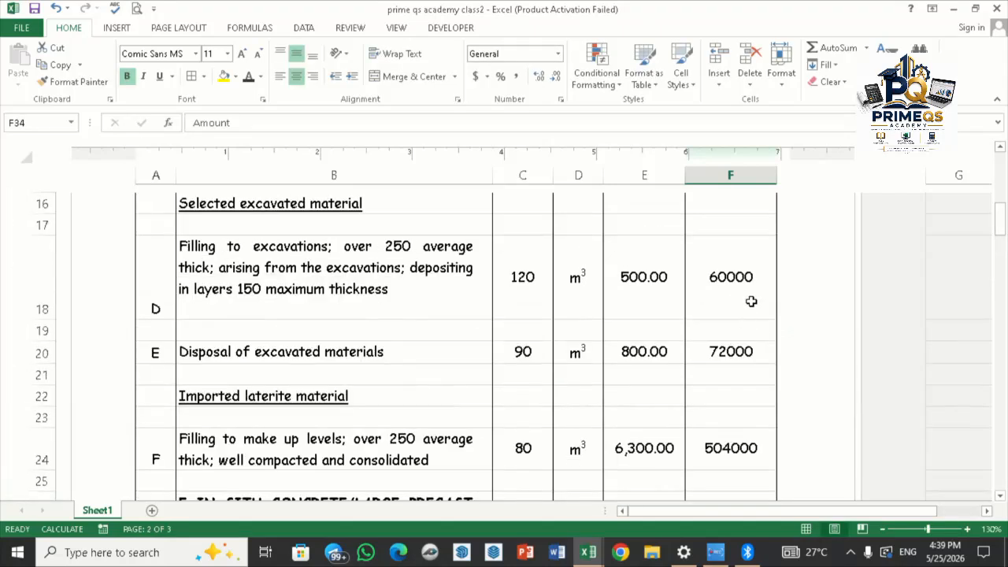
scroll(748, 290, down, 2)
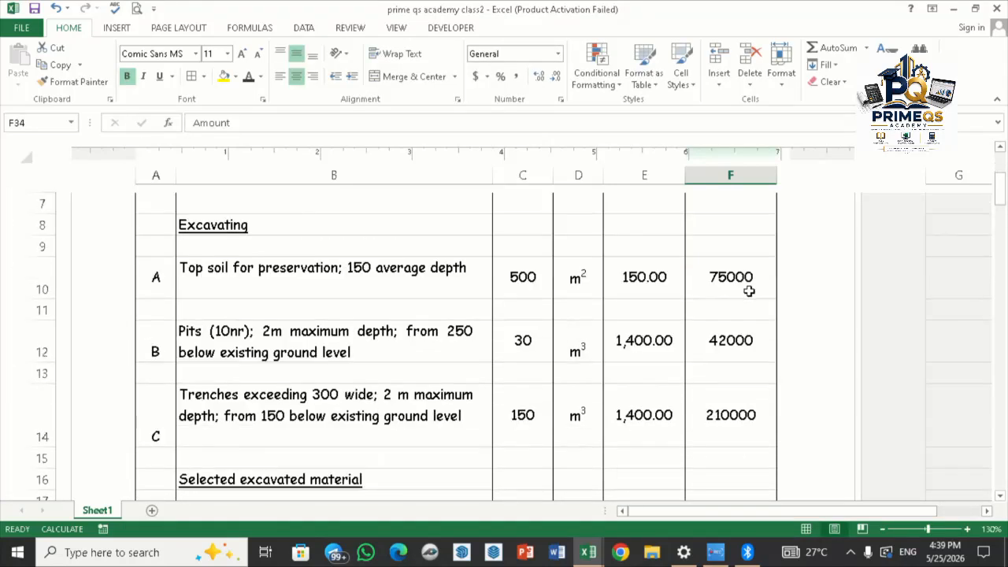
scroll(741, 286, up, 1)
scroll(741, 286, up, 2)
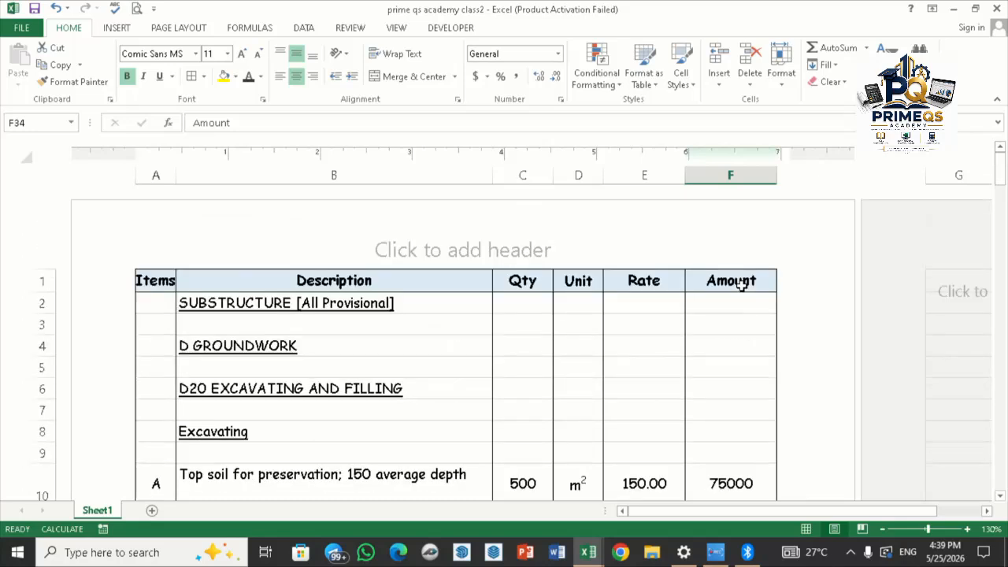
scroll(741, 286, down, 2)
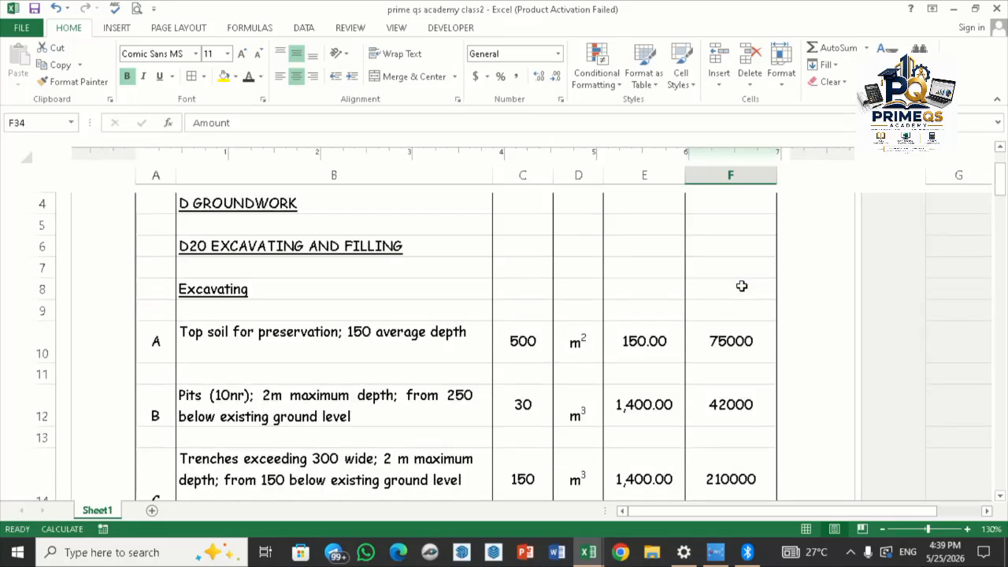
click(727, 339)
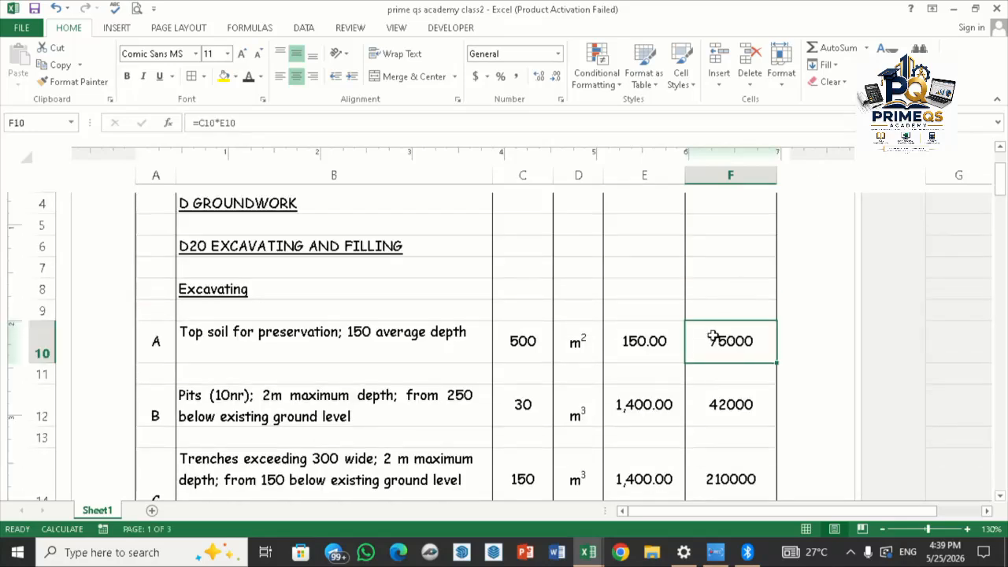
click(190, 125)
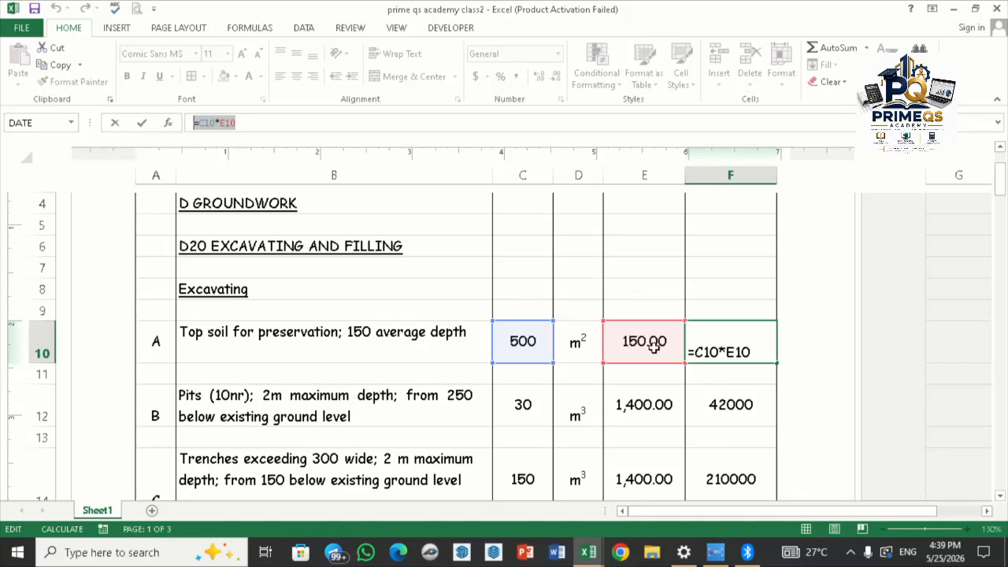
key(Return)
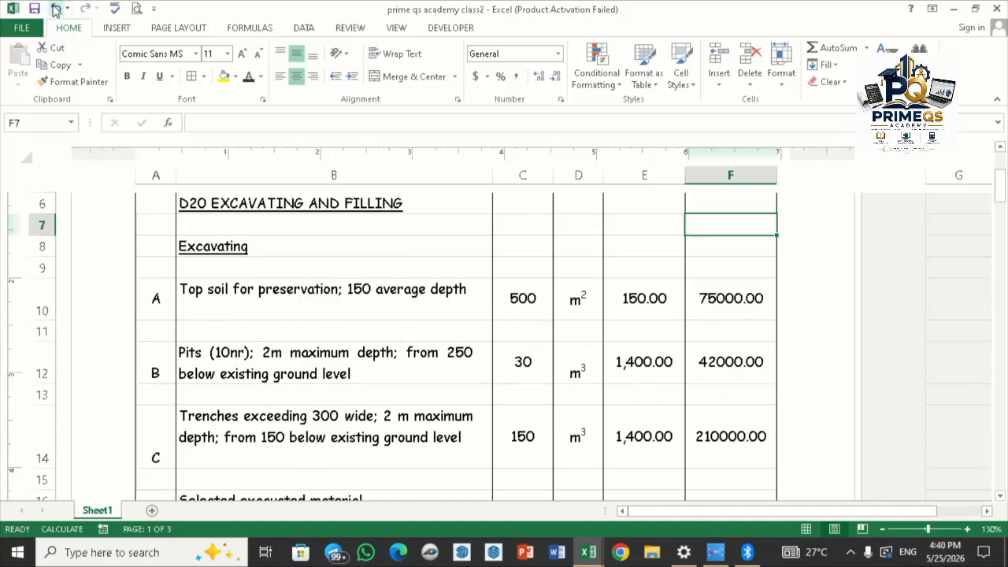
Step: Undo the two-decimal formatting of the item amounts in column F
click(55, 9)
click(55, 9)
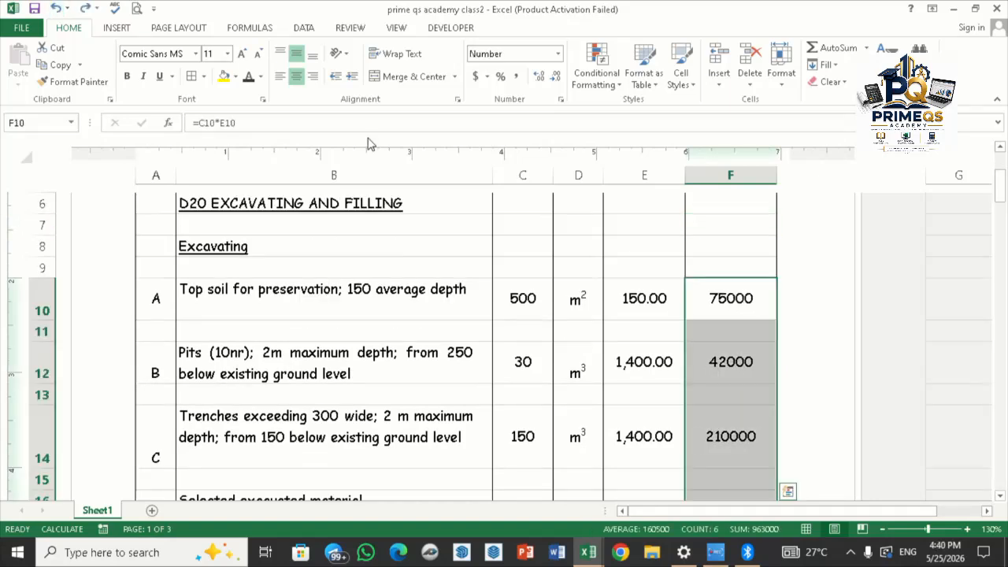
click(522, 204)
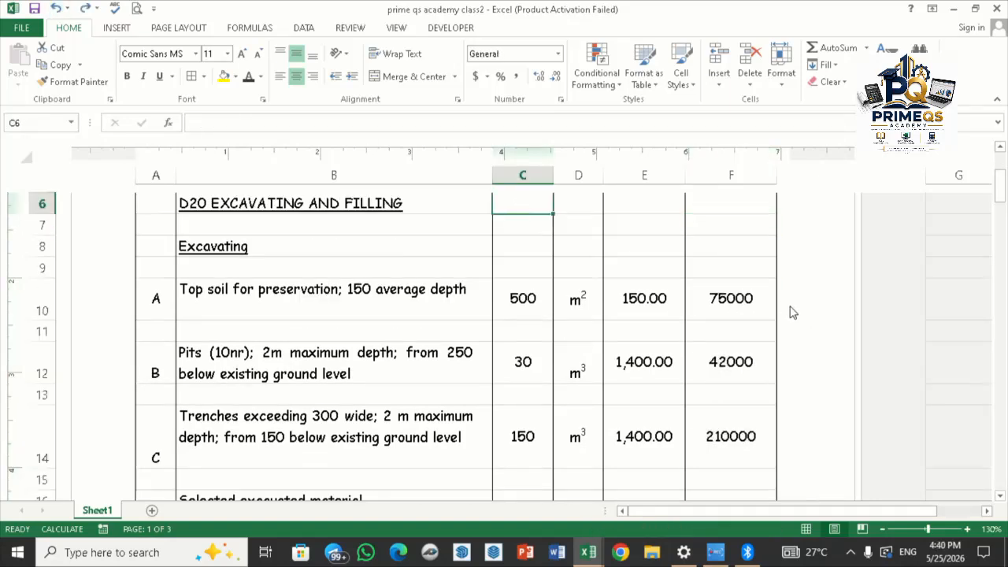
Step: Compare the top soil item's rate in E10 and quantity in C10 with its amount in F10
click(731, 299)
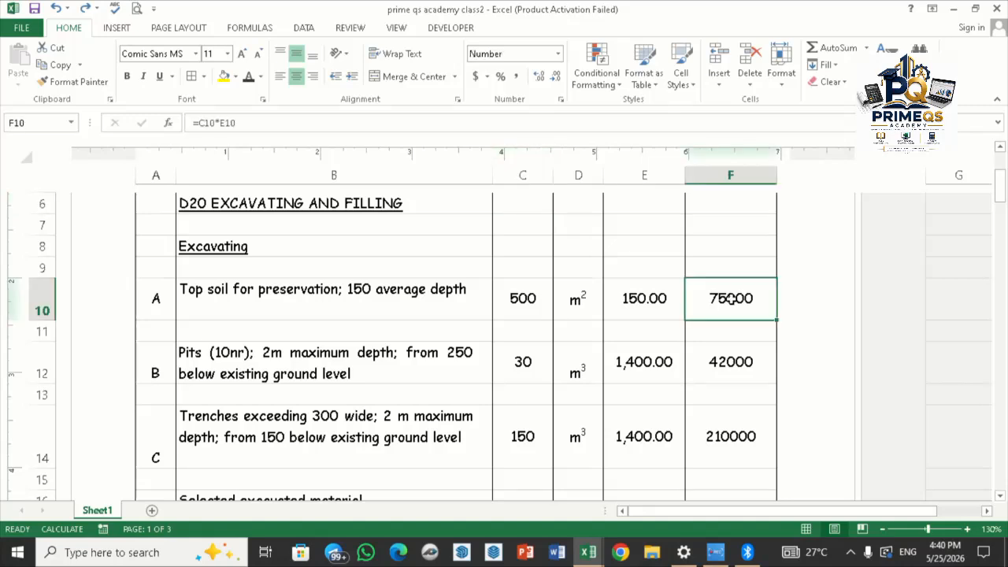
click(662, 306)
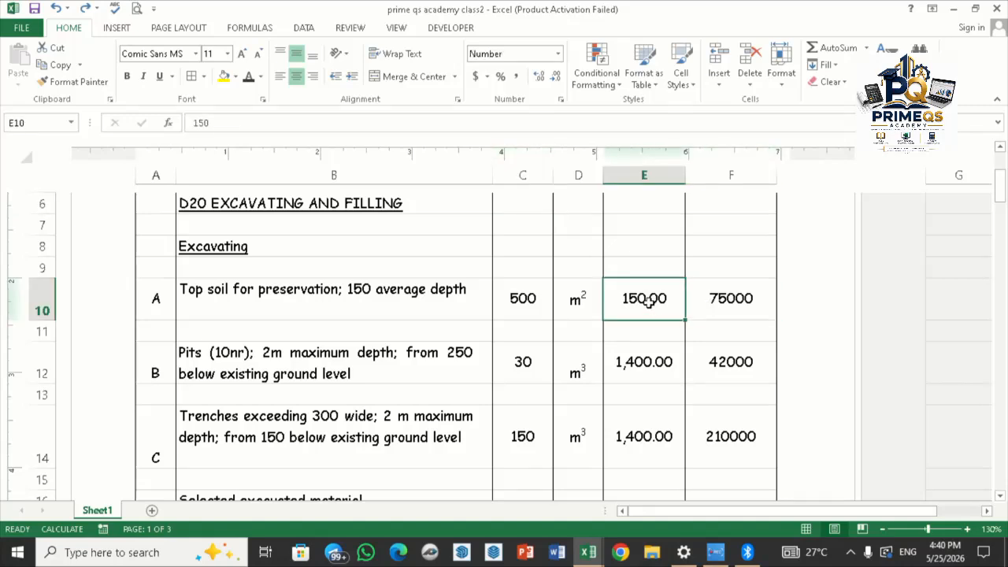
click(749, 306)
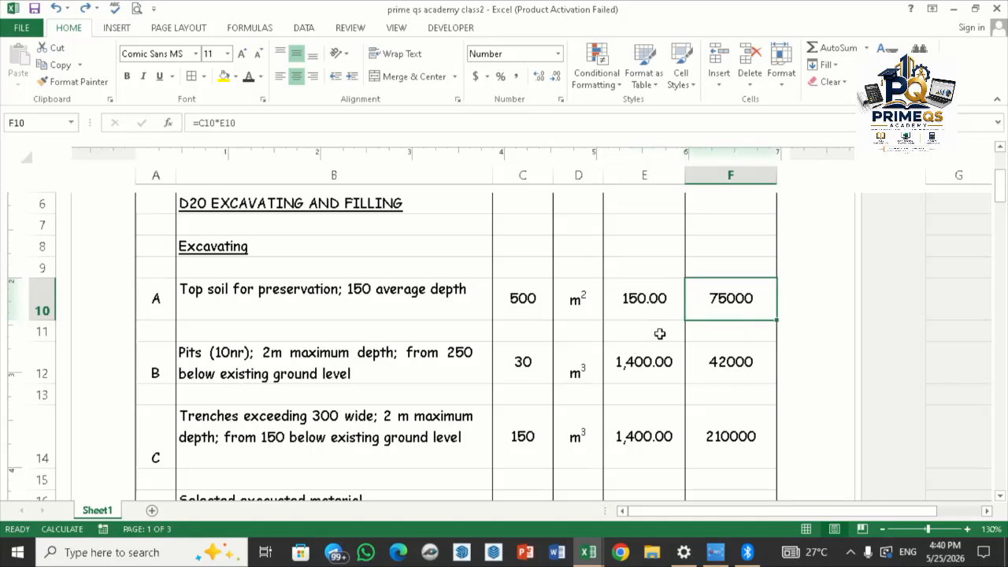
click(663, 308)
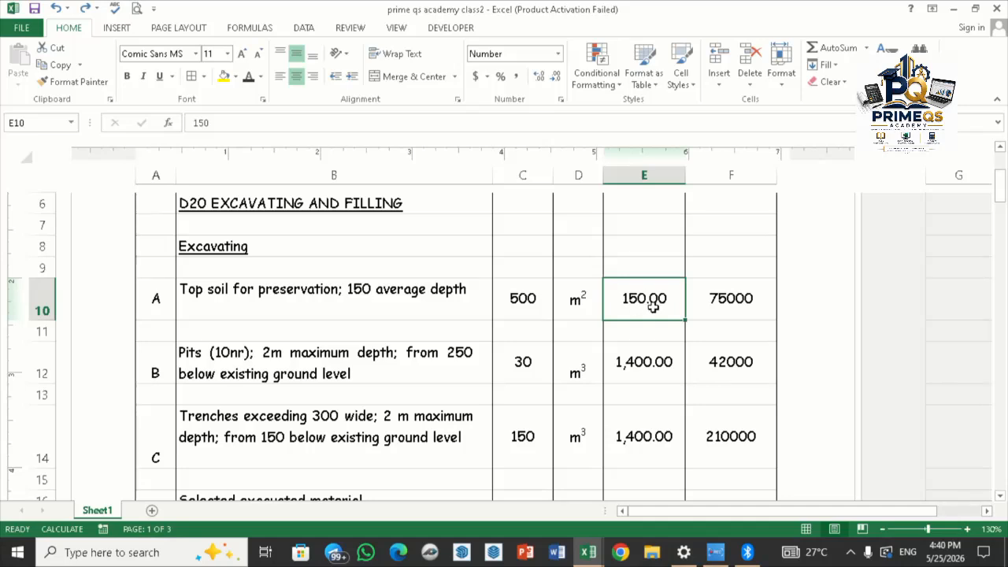
click(518, 303)
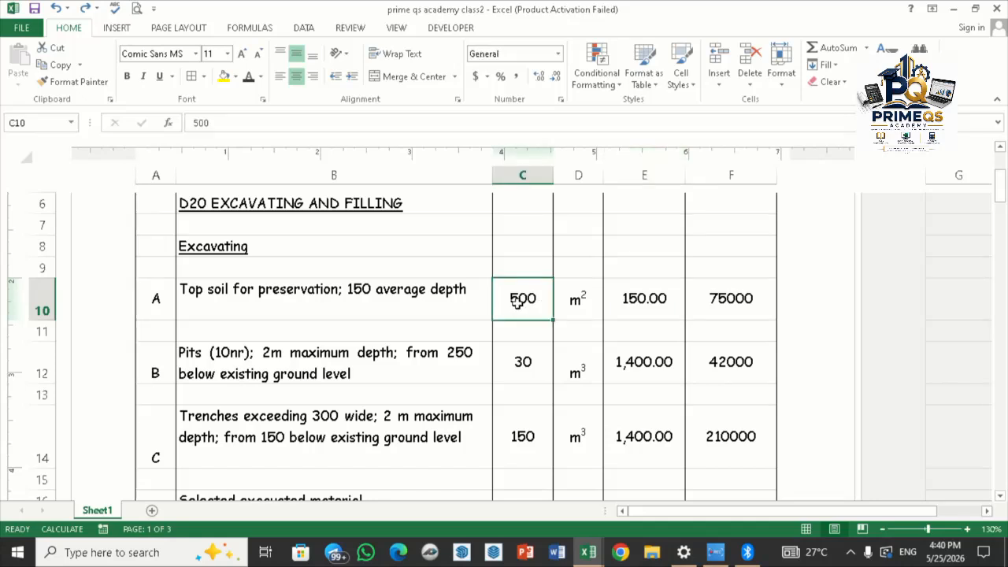
click(740, 310)
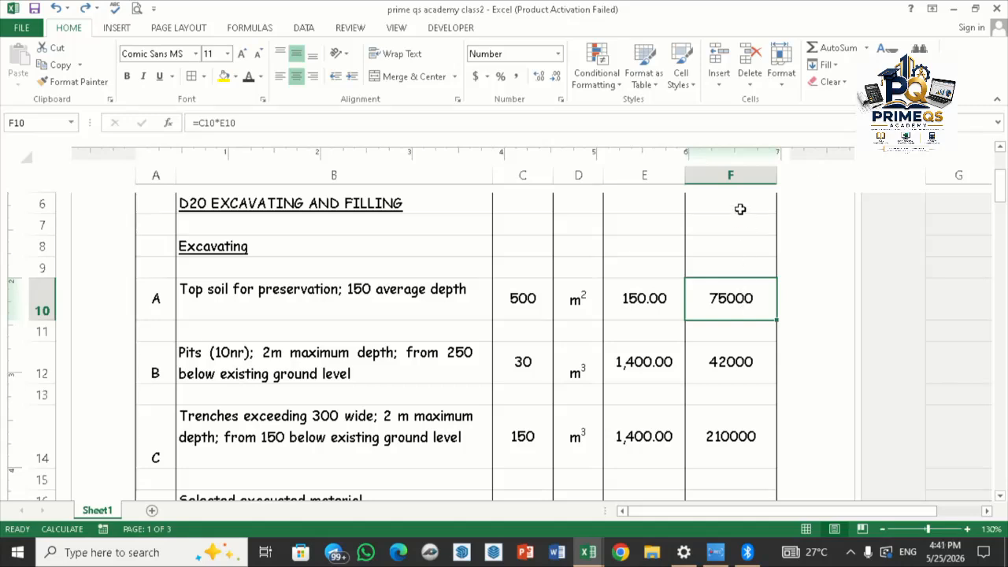
Step: Format the amounts in F10:F33 to show two decimal places
click(725, 266)
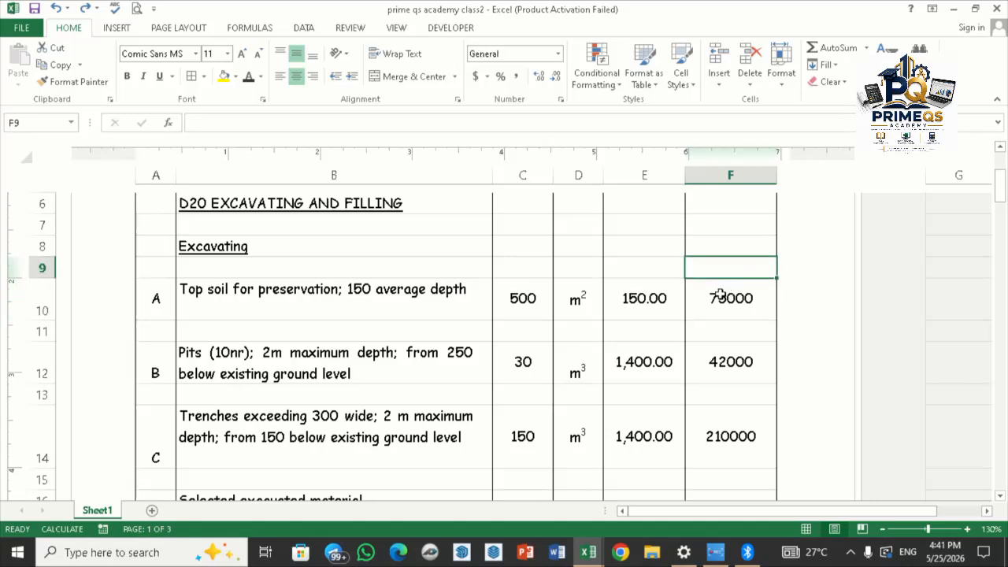
click(723, 315)
drag(723, 316, 753, 251)
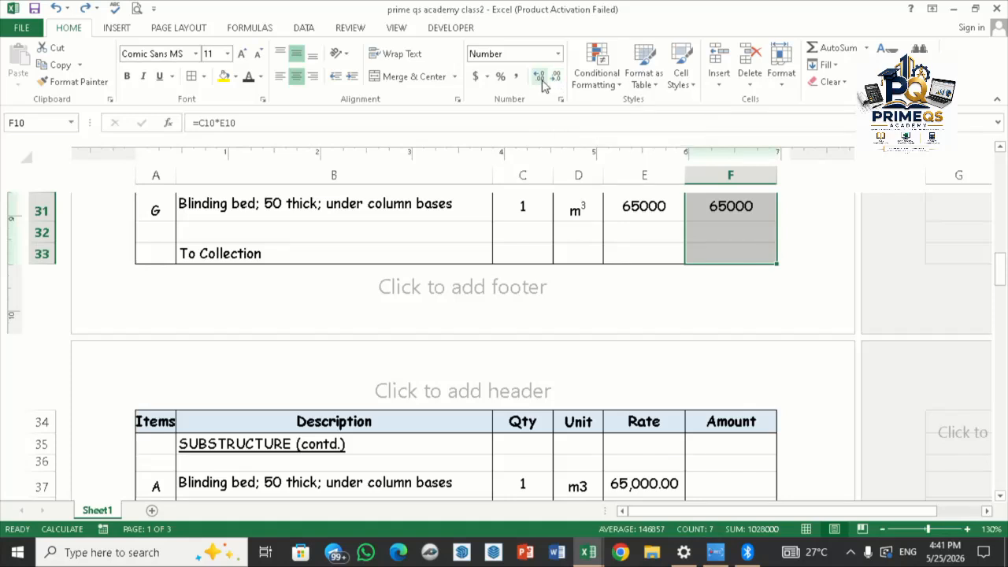
click(540, 78)
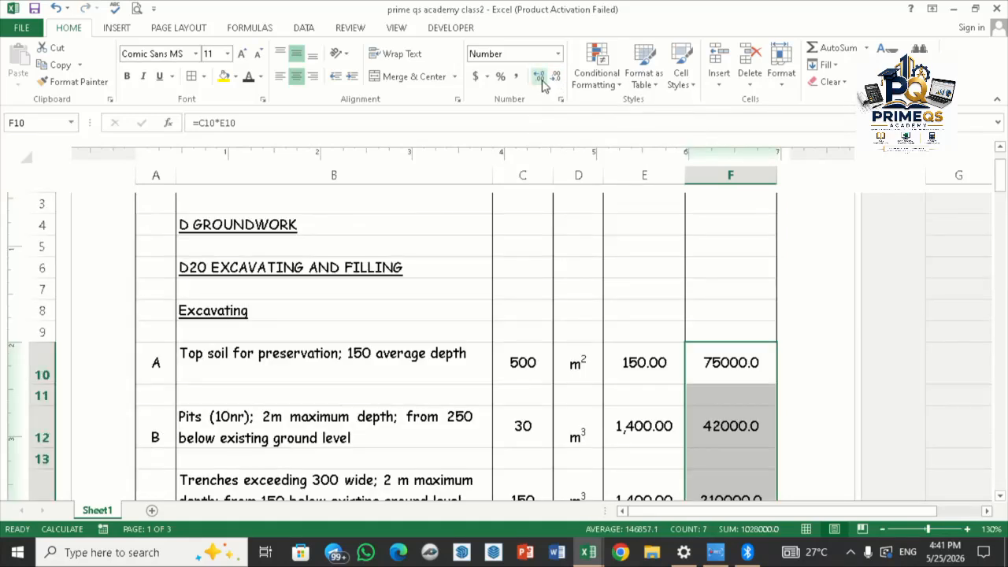
click(541, 79)
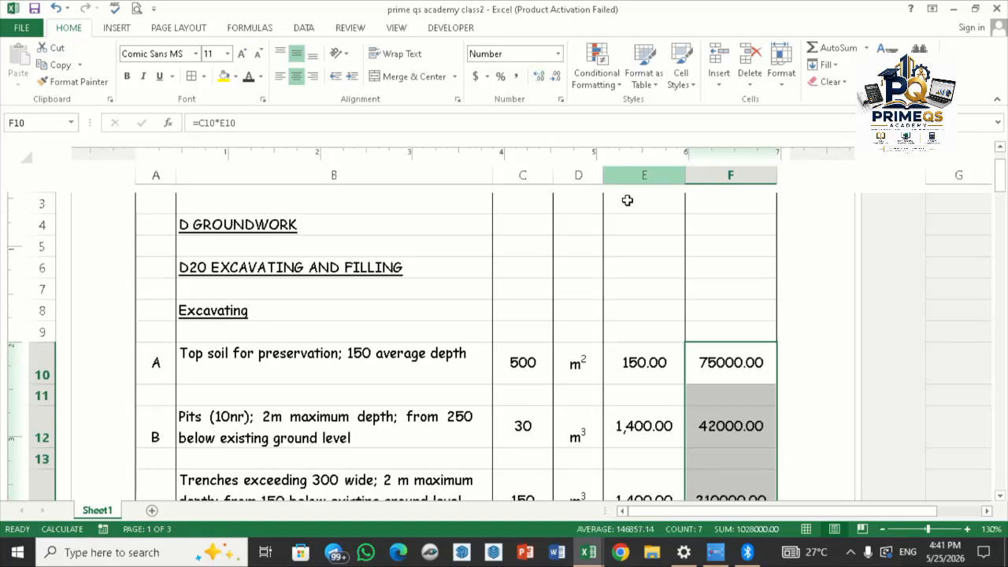
click(650, 285)
Step: Check the number format of the rates and amounts through the first page of the bill
scroll(754, 319, down, 1)
scroll(754, 319, down, 6)
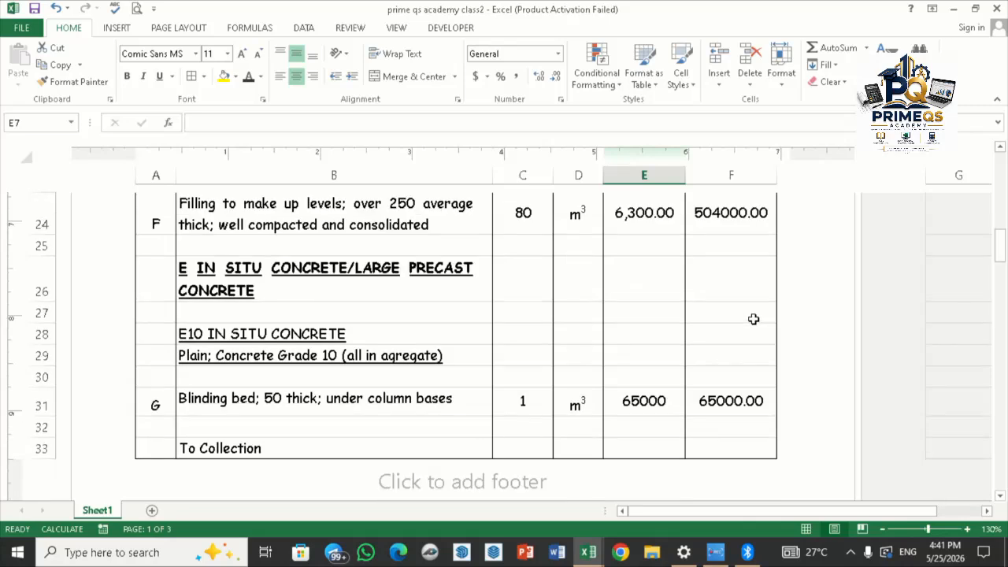
click(664, 355)
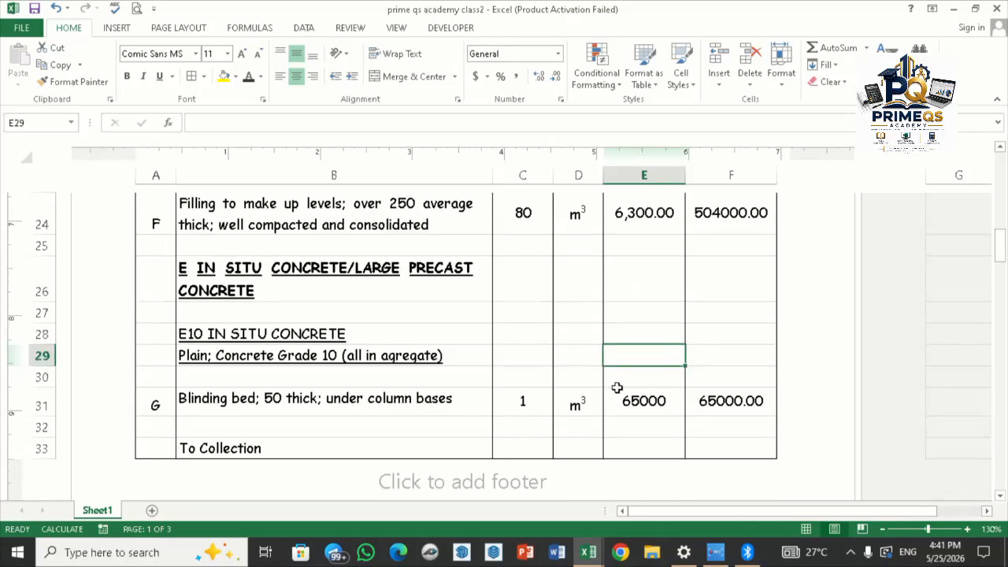
scroll(617, 387, down, 2)
scroll(610, 381, up, 5)
scroll(612, 380, up, 5)
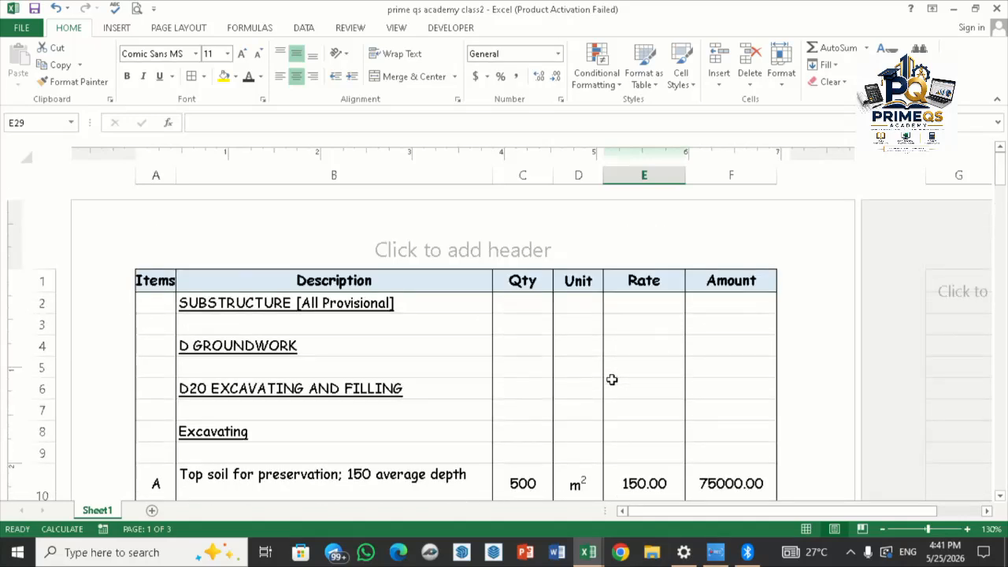
scroll(612, 379, down, 8)
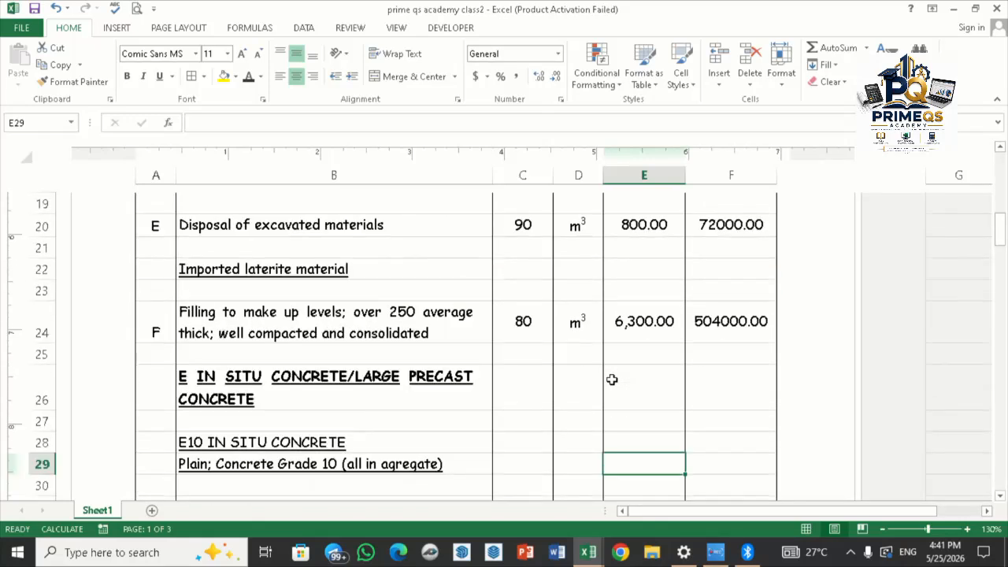
Step: Review the To Collection row and the item amounts in column F on the first page
click(648, 405)
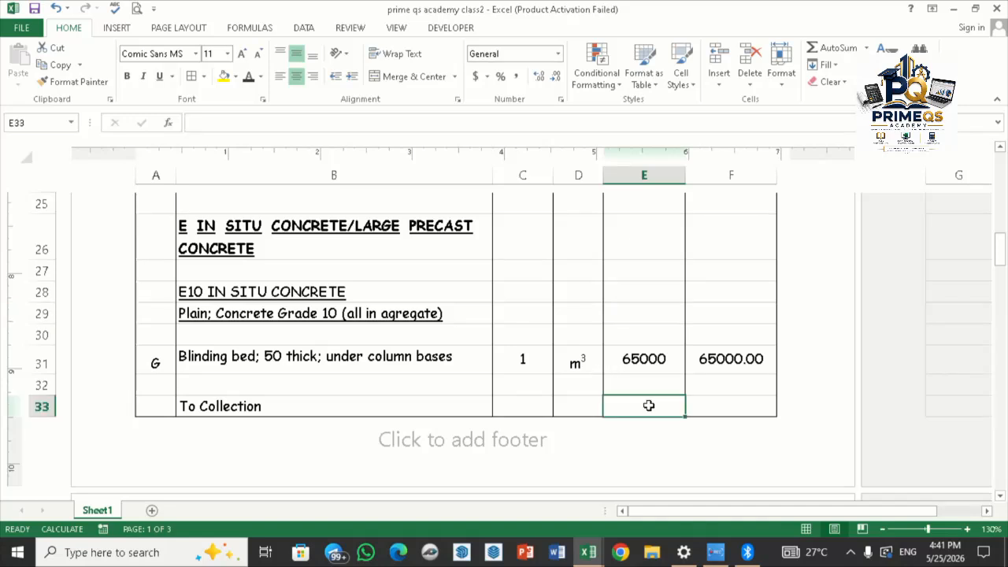
click(725, 411)
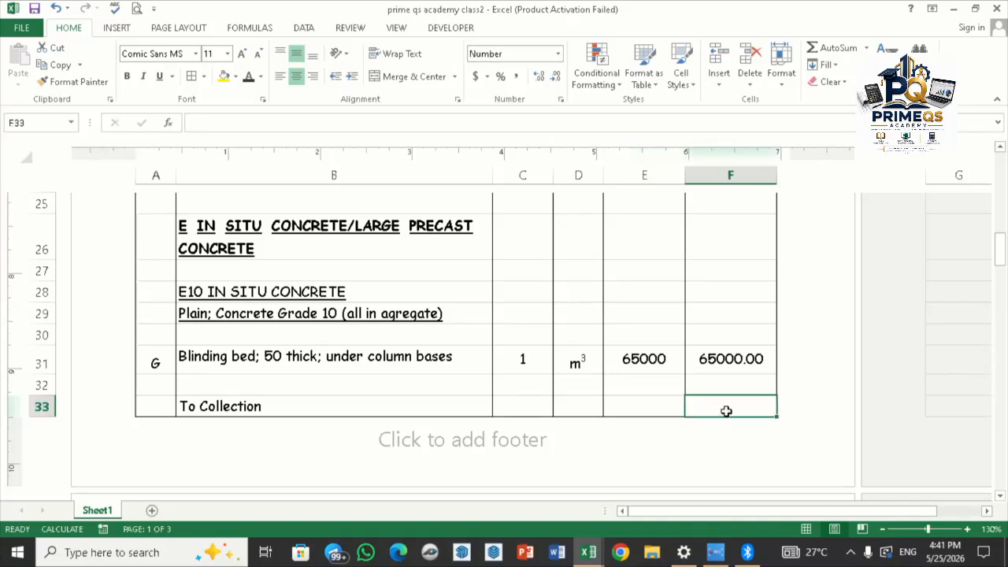
click(218, 405)
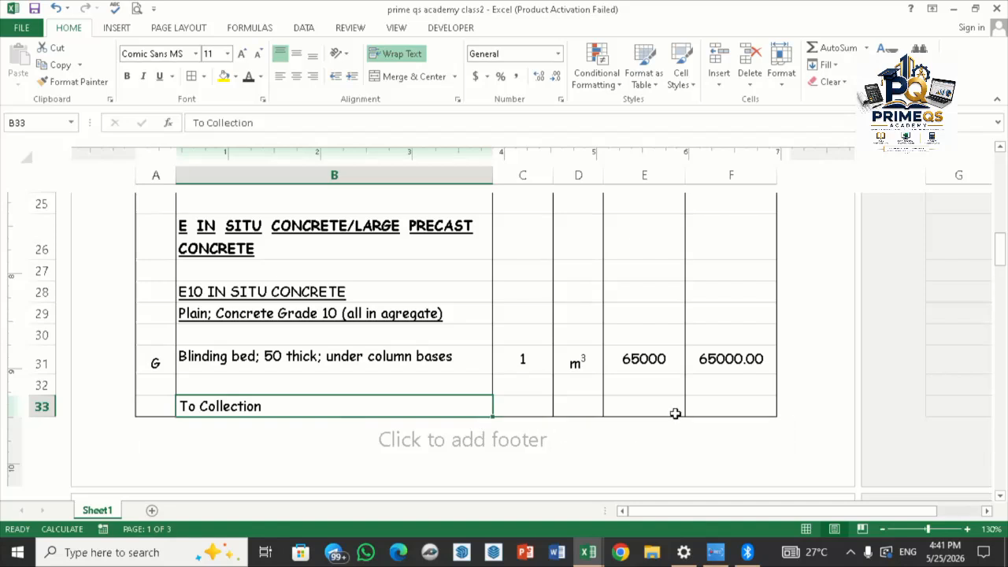
click(741, 406)
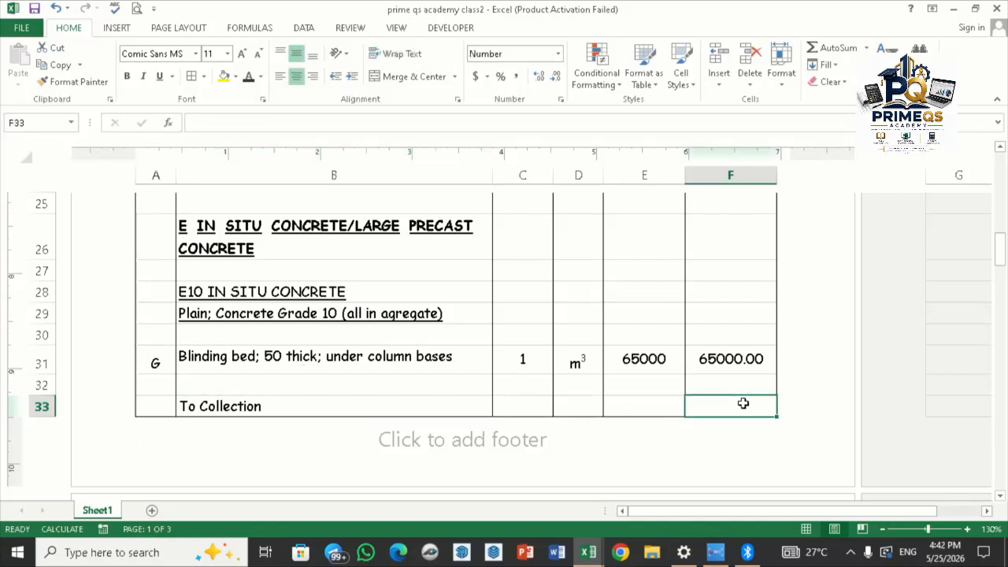
click(728, 360)
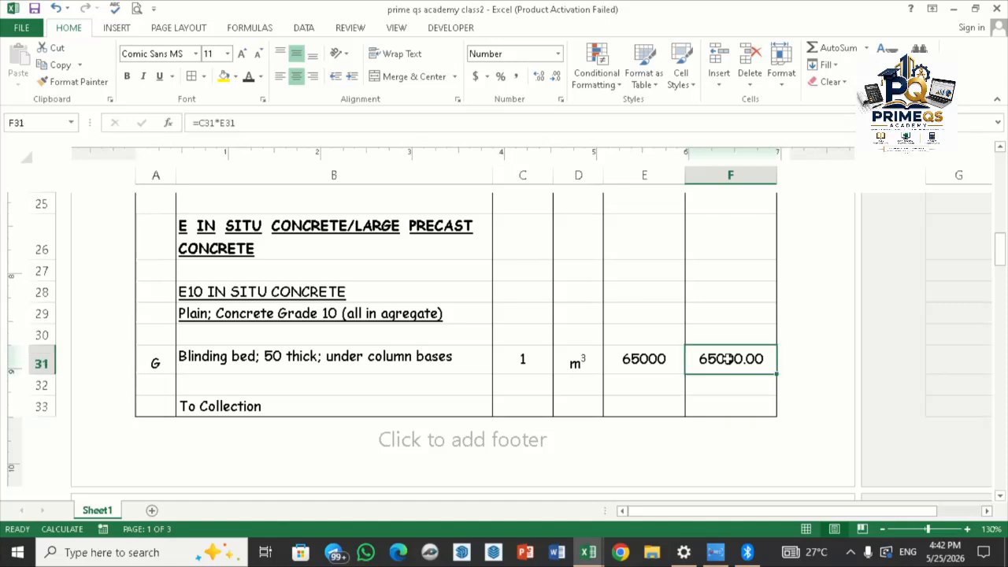
scroll(727, 356, up, 5)
scroll(727, 357, up, 3)
scroll(727, 357, down, 1)
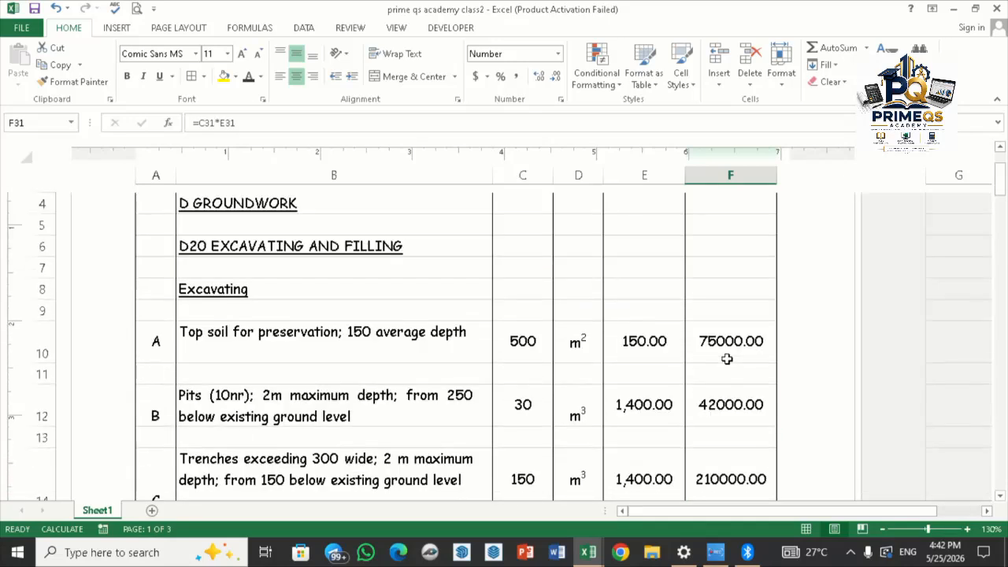
scroll(237, 368, down, 6)
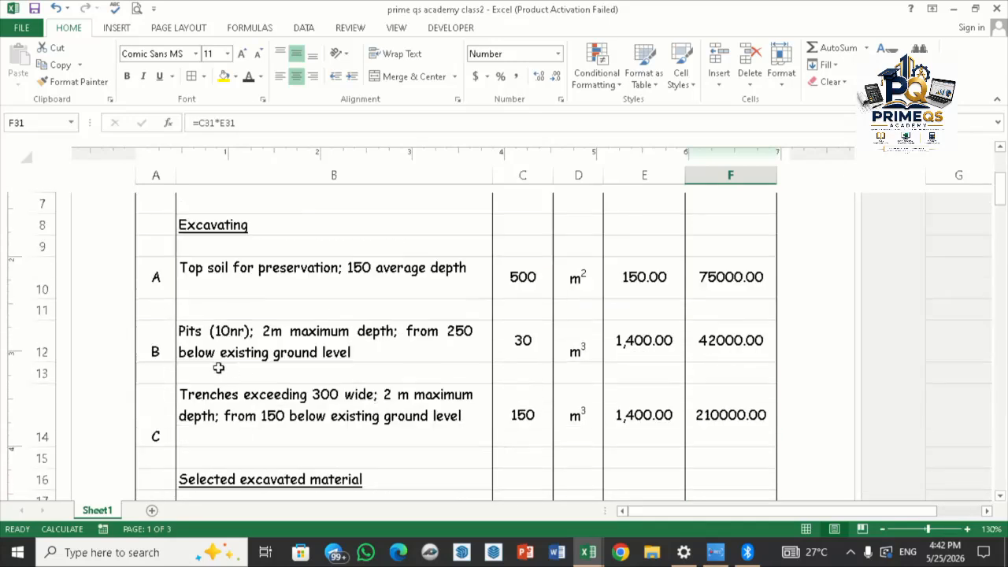
scroll(219, 368, down, 2)
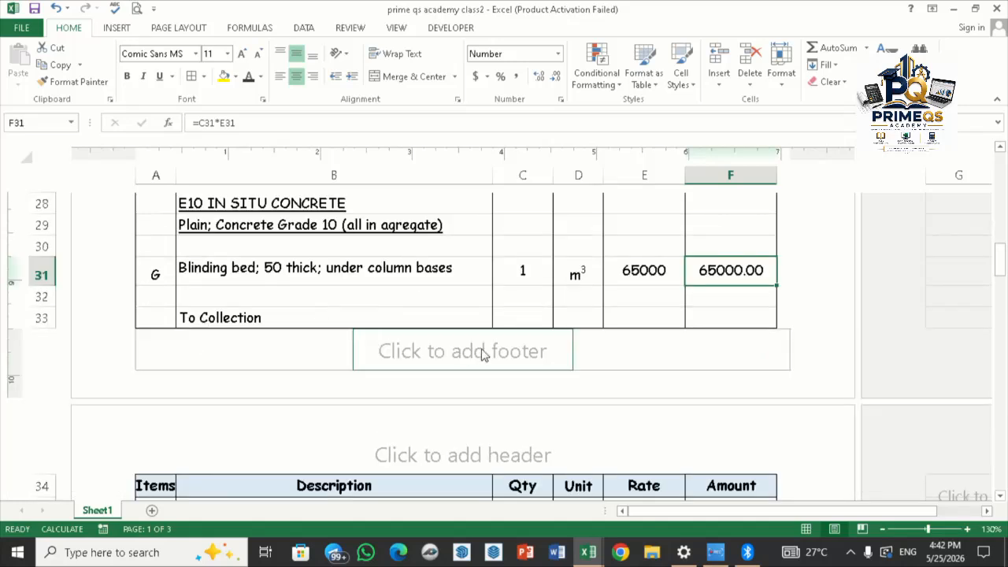
Step: Total the first page's item amounts F10:F31 with a SUM formula in the To Collection cell F33
click(709, 310)
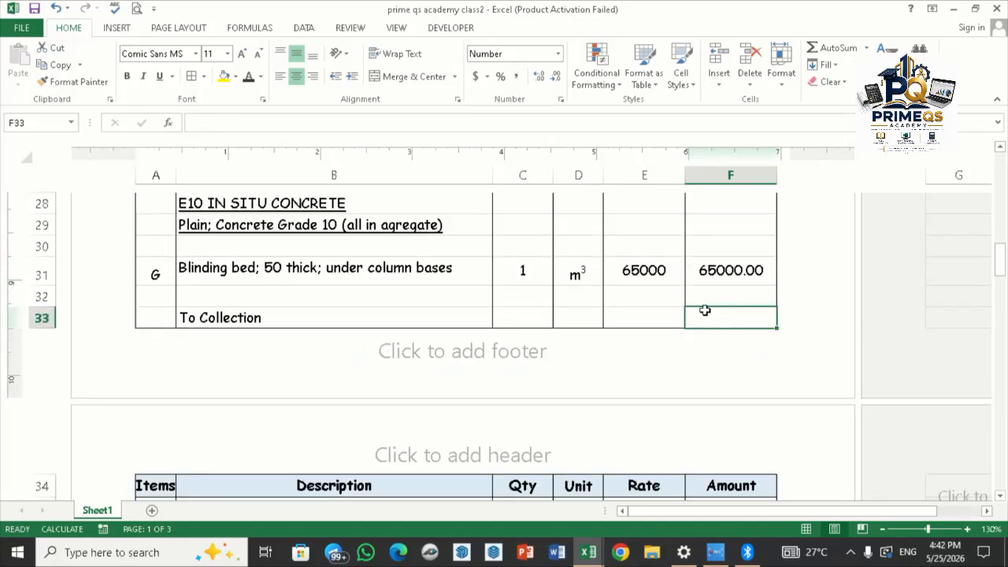
text(=)
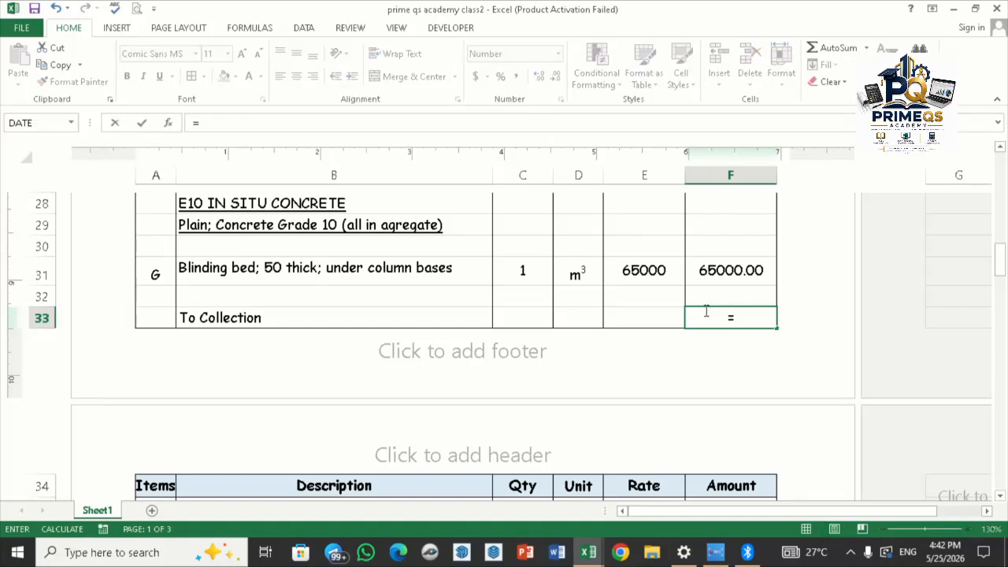
text(S)
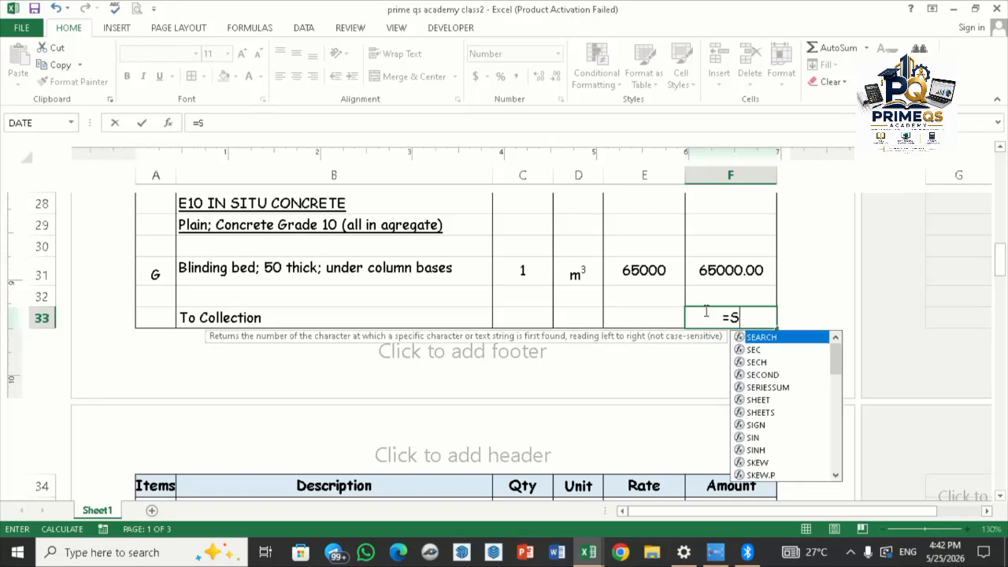
text(U)
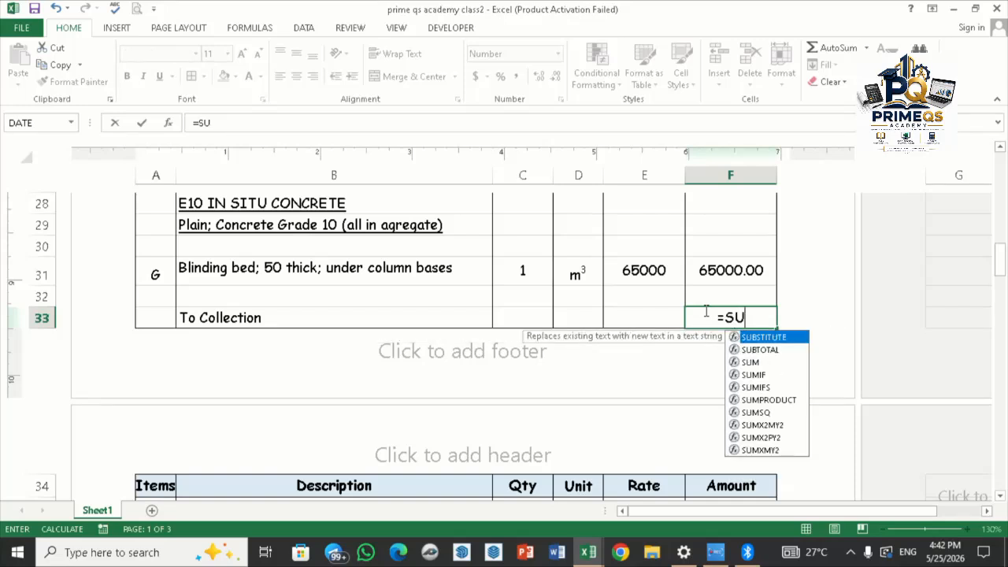
text(M)
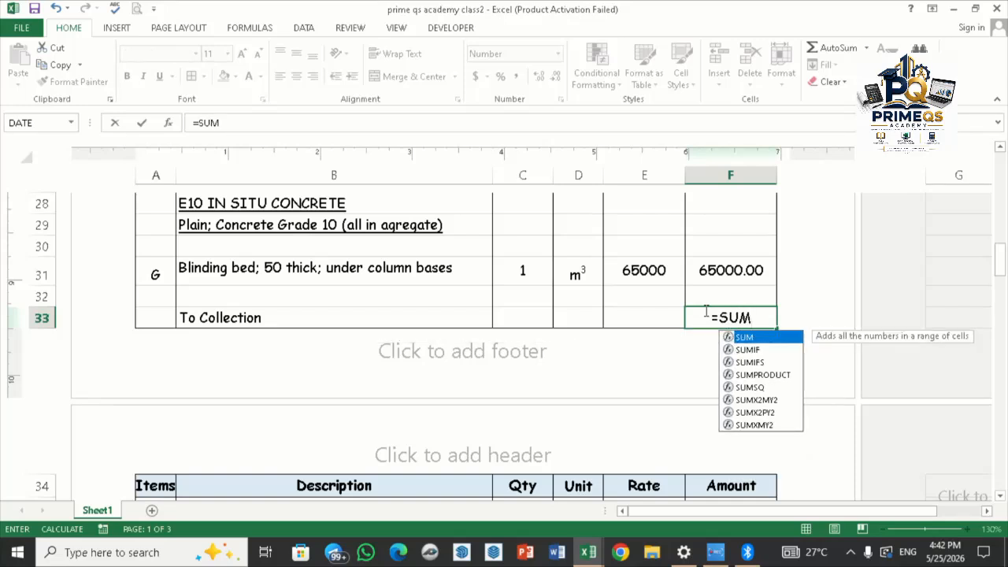
text(()
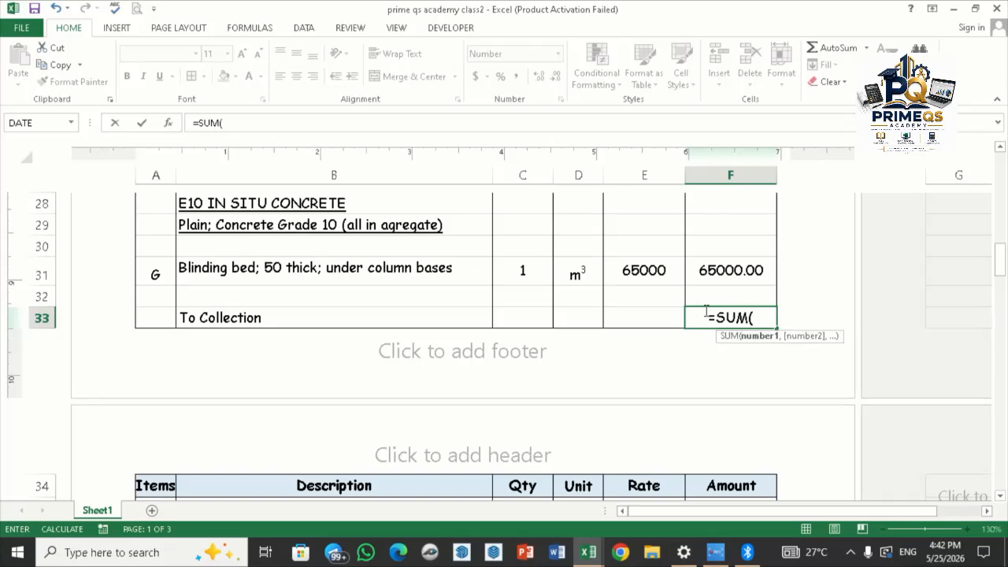
click(738, 270)
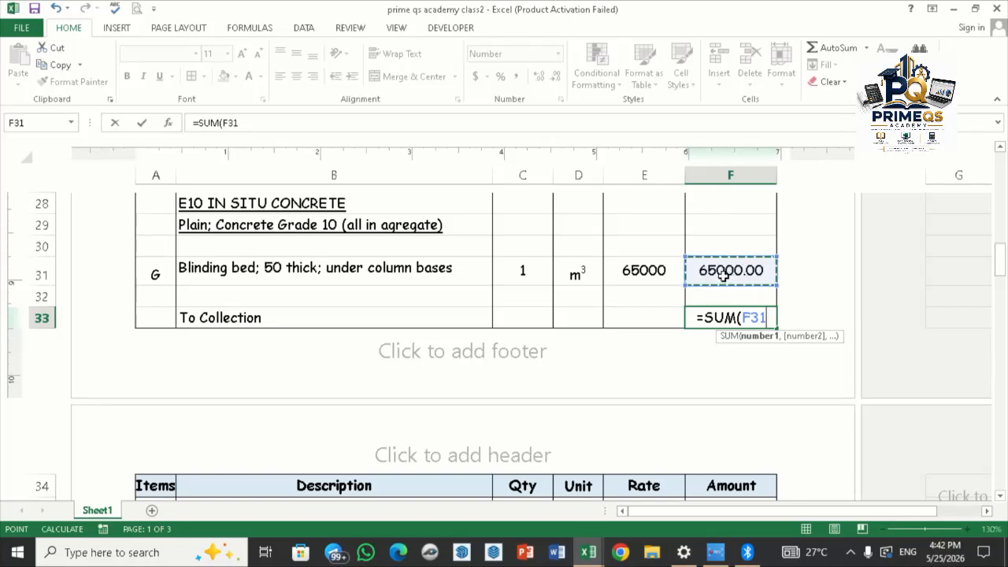
click(777, 255)
drag(777, 256, 749, 460)
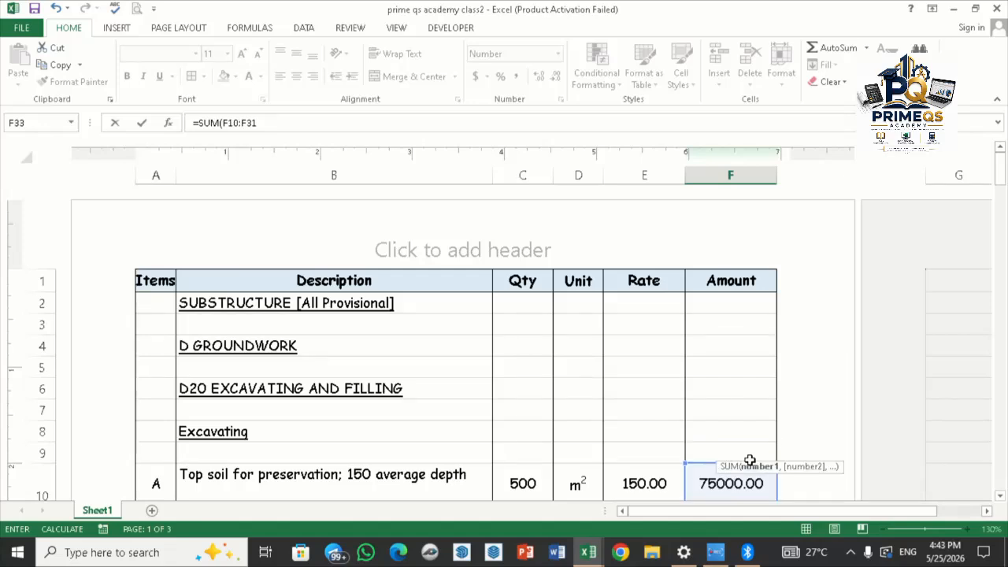
key(Return)
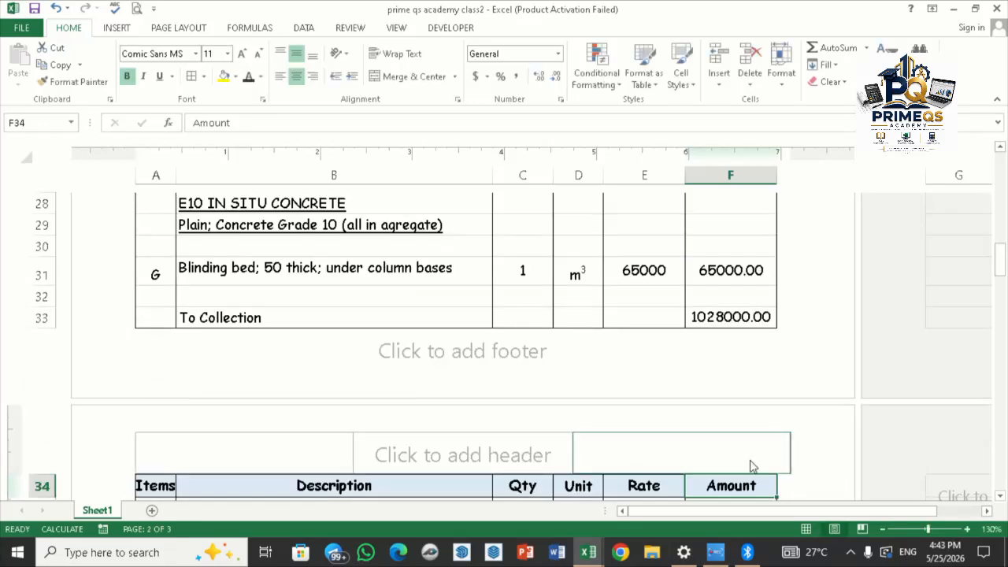
Step: Apply the comma number style to the amounts in F10:F33, including the To Collection total
click(741, 319)
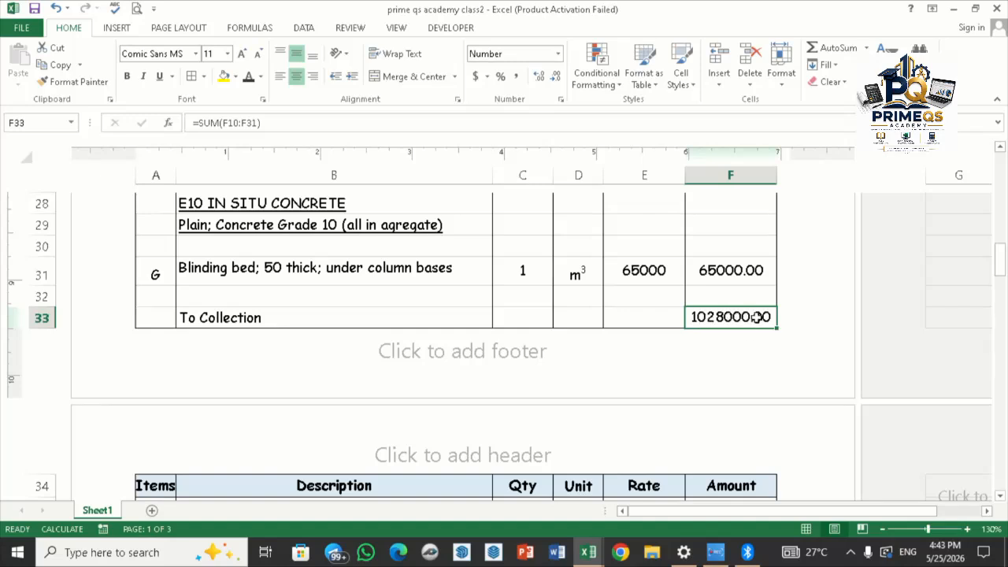
drag(758, 317, 726, 263)
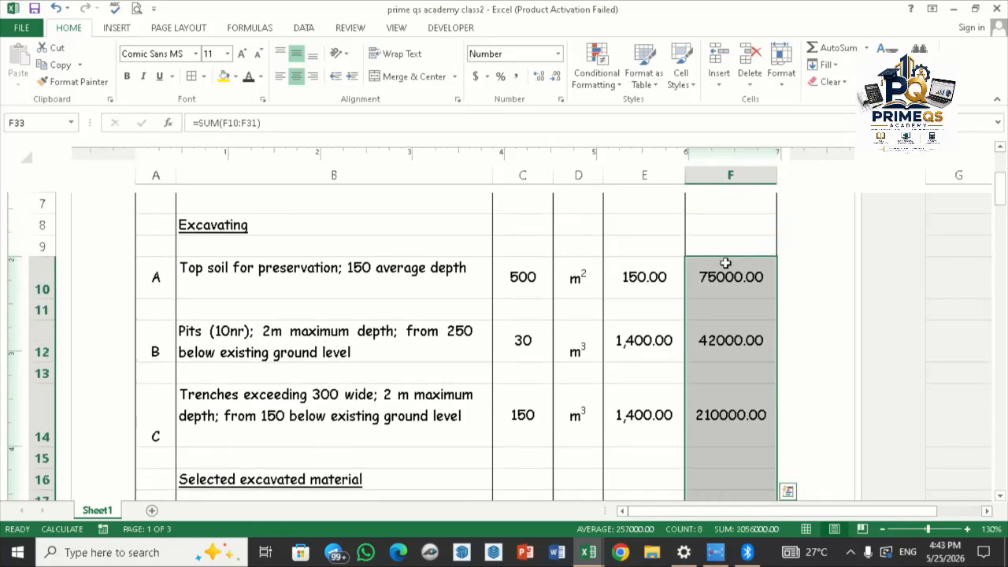
click(513, 75)
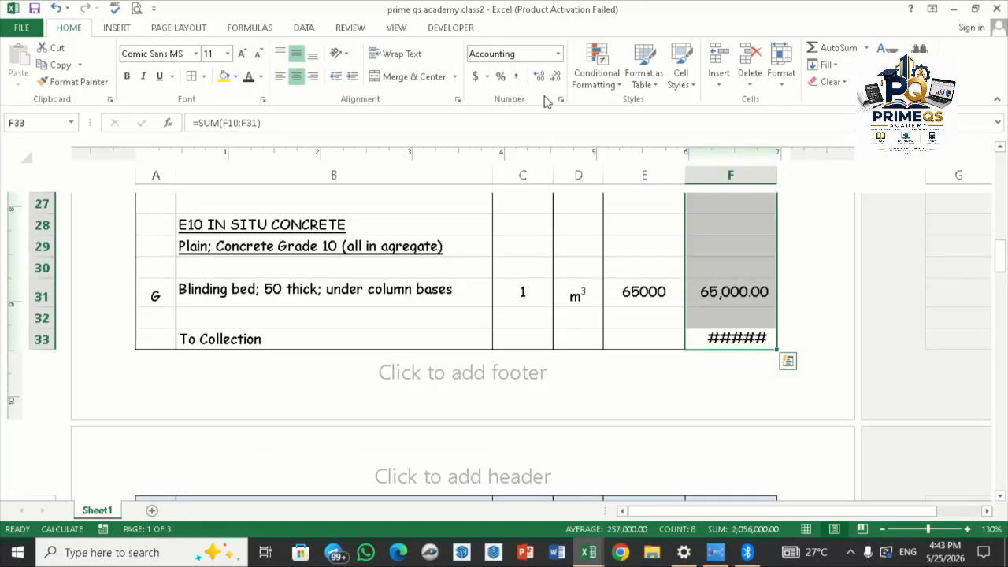
Step: Apply the comma number style to the blinding bed item's rate in E31
drag(667, 287, 631, 263)
click(637, 334)
scroll(637, 334, down, 5)
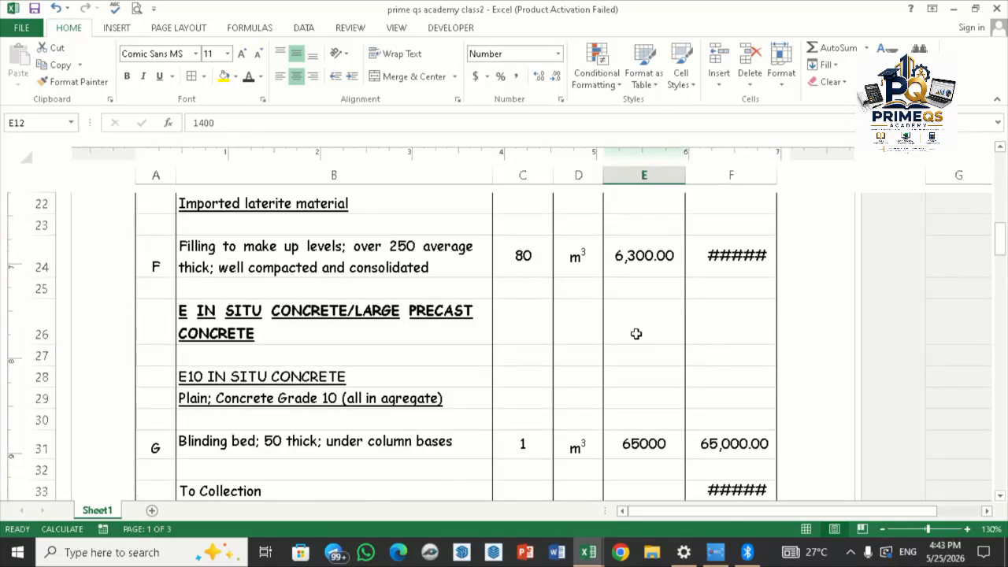
scroll(636, 334, down, 1)
click(637, 356)
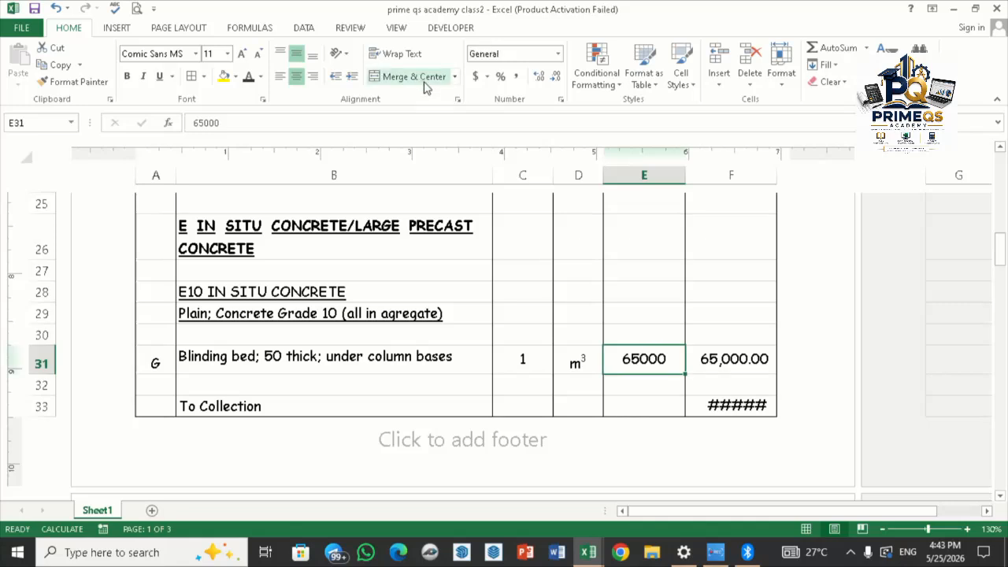
click(515, 77)
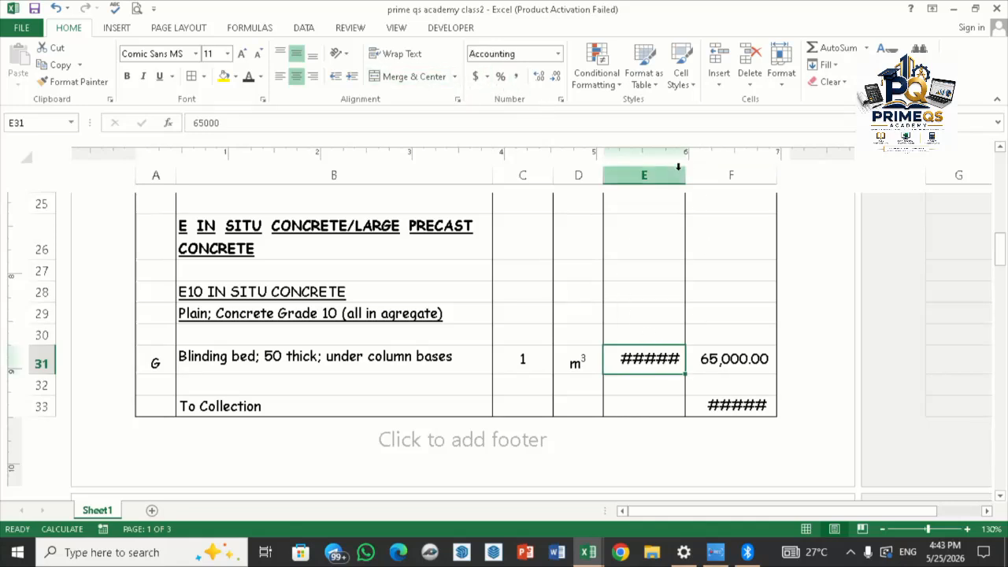
Step: Narrow the Description column slightly and widen the Rate and Amount columns for the comma-formatted figures
drag(491, 174, 480, 182)
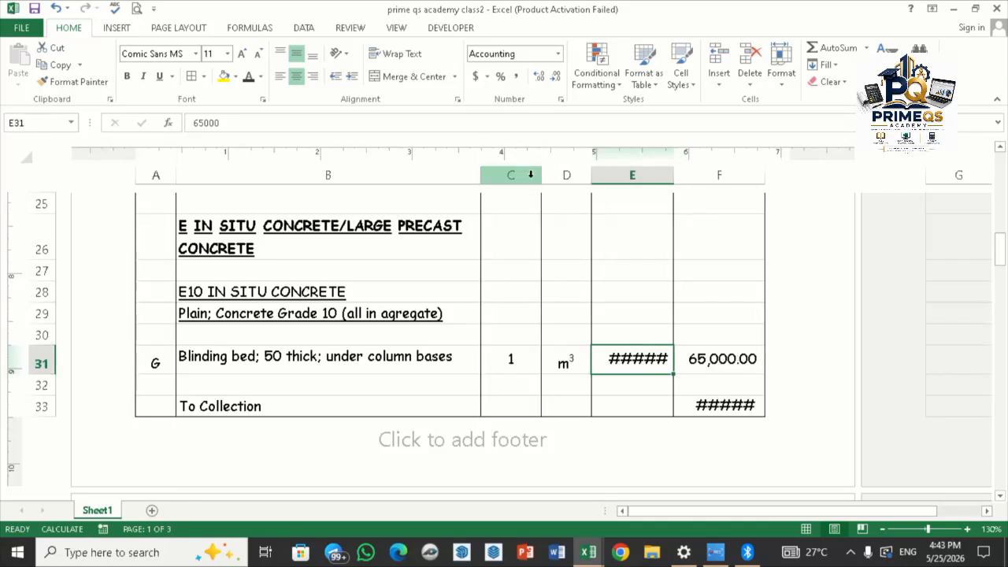
drag(679, 182, 680, 228)
drag(770, 175, 778, 192)
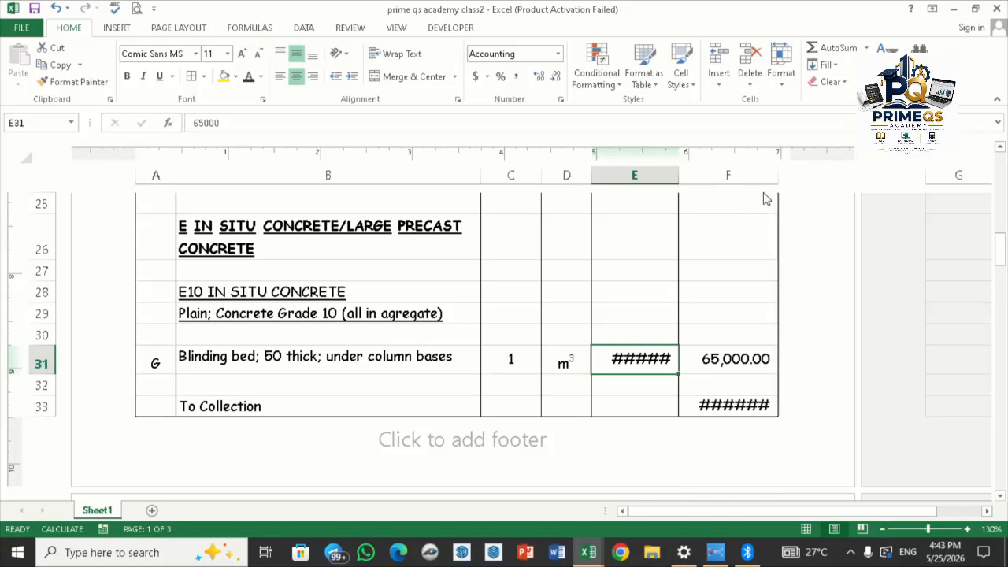
drag(679, 173, 697, 199)
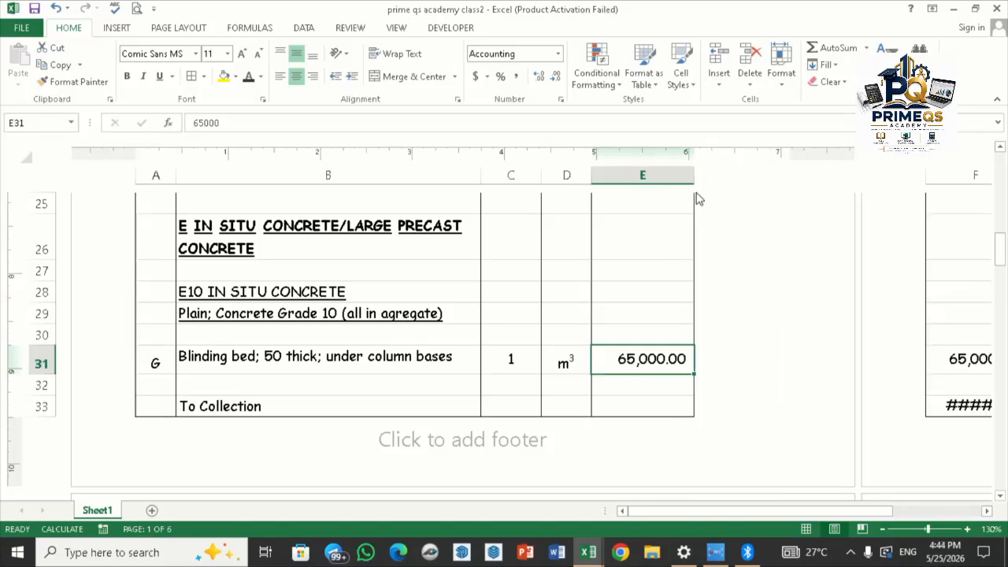
Step: Narrow the Description, Qty, Unit and Rate columns and widen Amount so the full total and all columns fit on one page width
drag(483, 175, 479, 177)
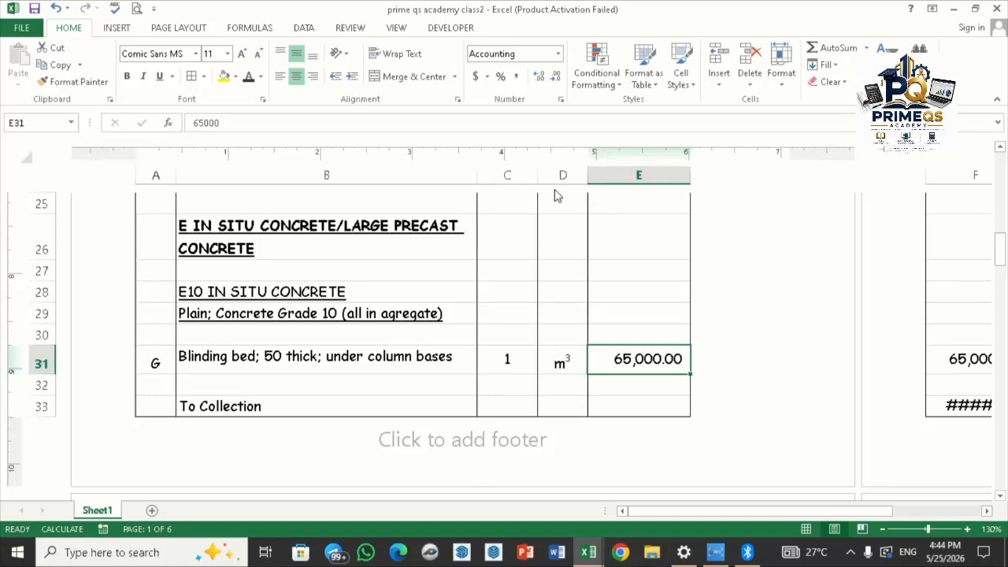
drag(478, 175, 470, 181)
mouse_move(781, 175)
mouse_down()
mouse_move(791, 179)
mouse_move(796, 152)
mouse_move(793, 185)
mouse_move(787, 158)
mouse_up()
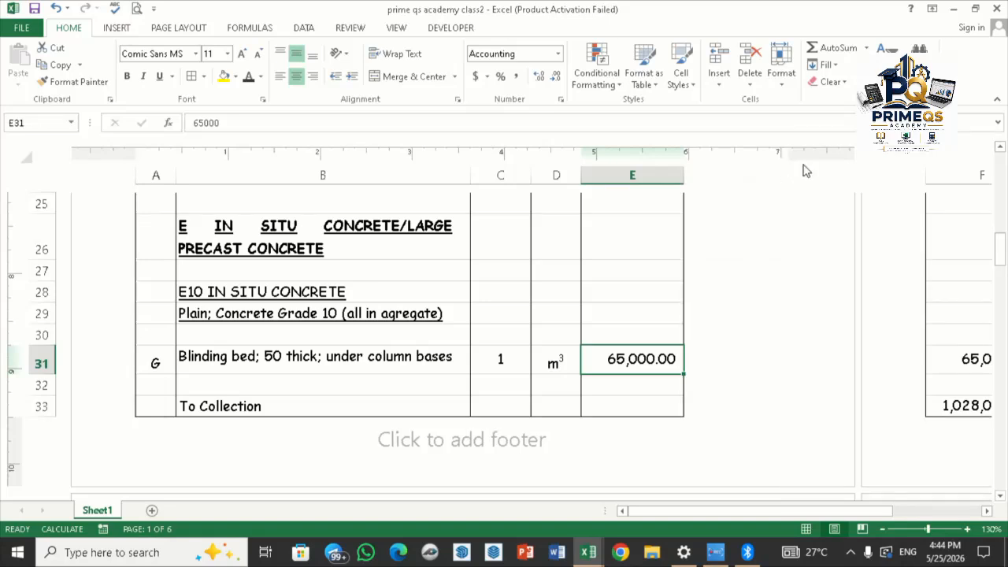
drag(682, 174, 679, 179)
drag(787, 157, 791, 158)
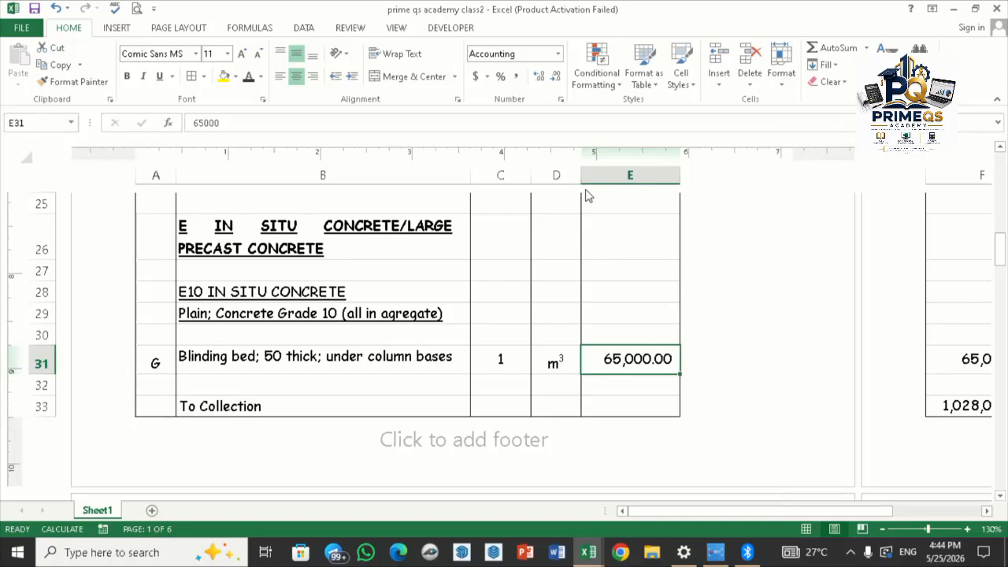
drag(529, 173, 522, 186)
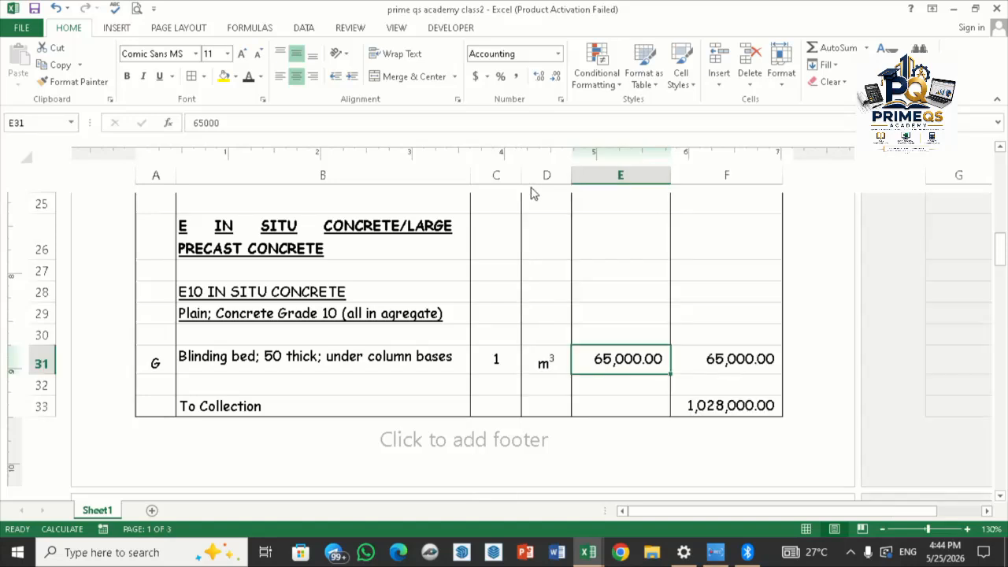
Step: Look over the rates and amounts on the first page and the items on the substructure continuation page
click(702, 255)
scroll(650, 337, up, 1)
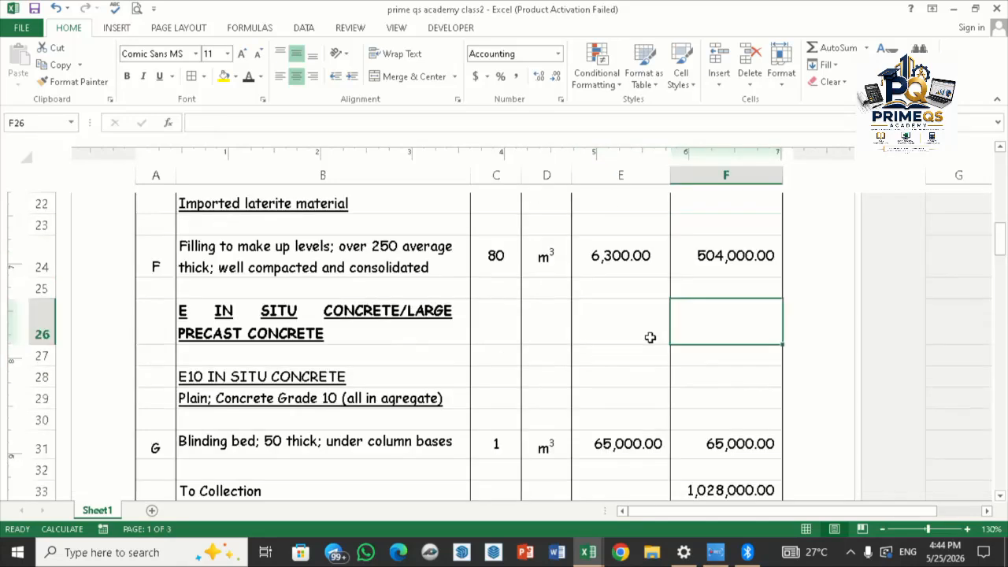
click(633, 331)
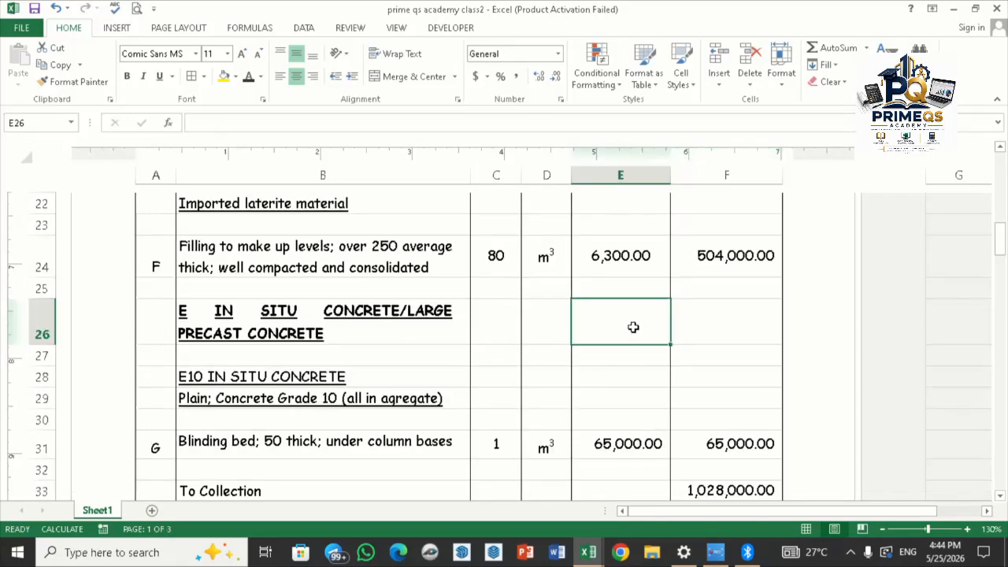
scroll(634, 326, down, 1)
click(628, 315)
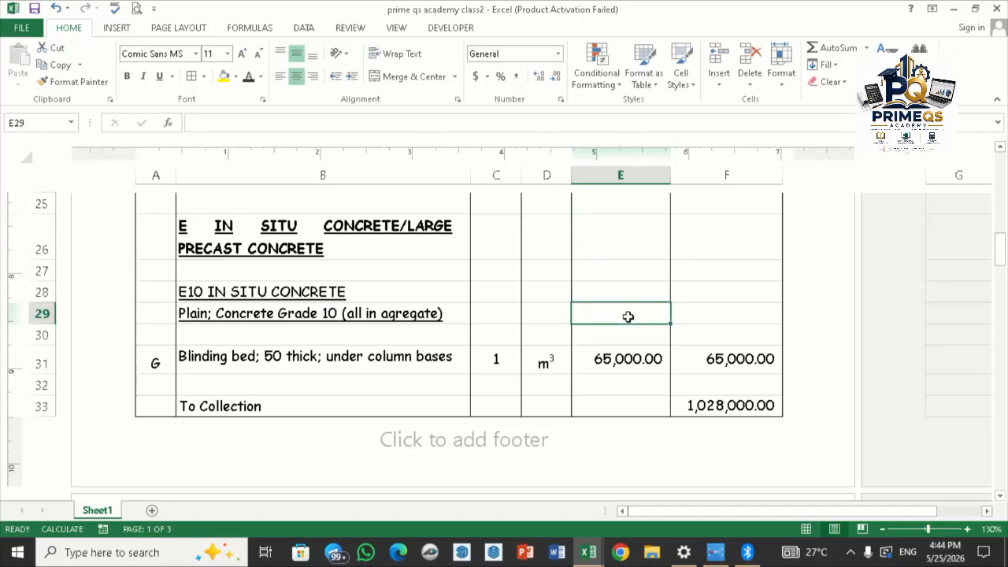
click(624, 336)
scroll(623, 332, down, 1)
scroll(624, 331, down, 2)
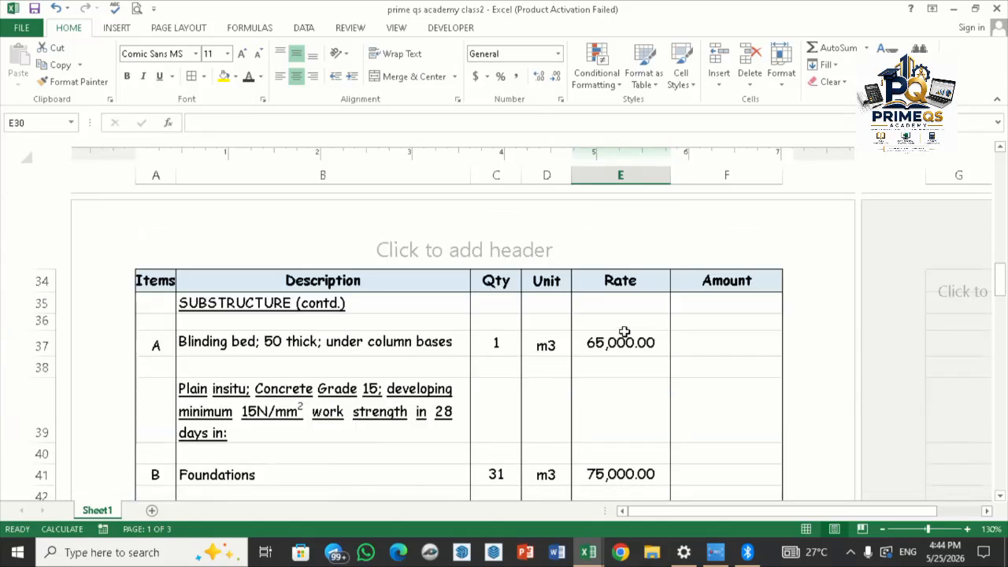
scroll(624, 331, down, 6)
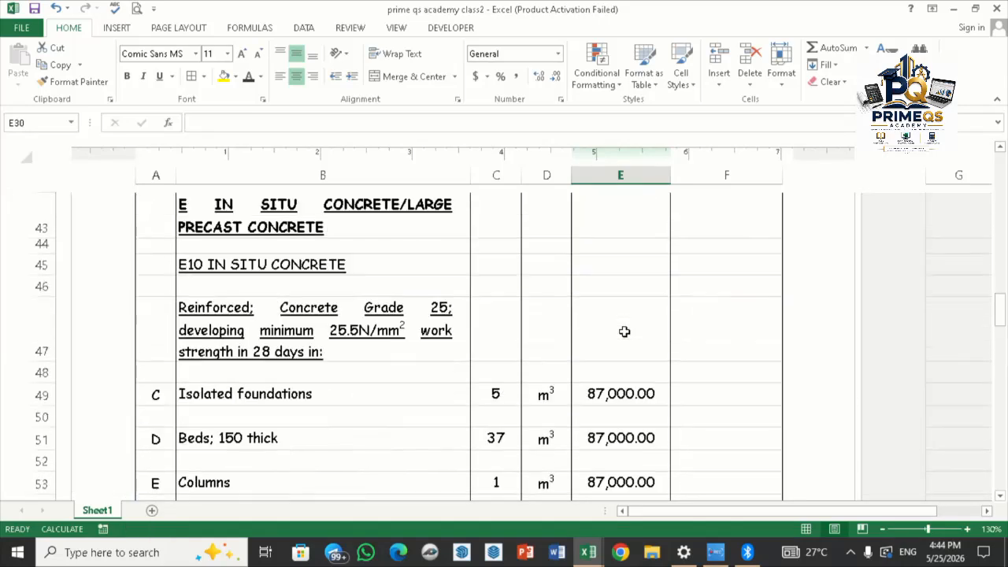
Step: Review the item quantities and rates on the second and third substructure pages down to the Collection section
scroll(624, 332, down, 5)
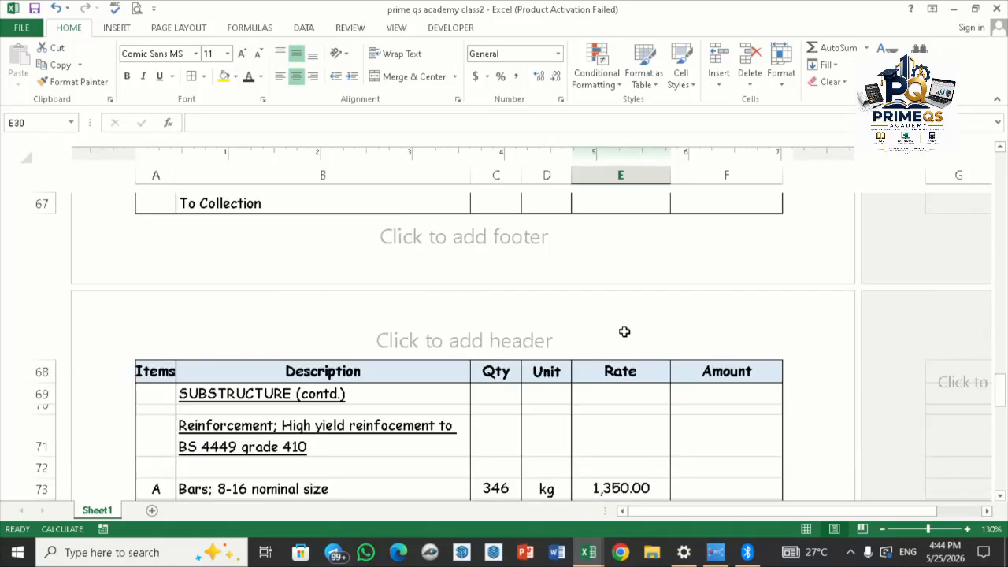
scroll(623, 332, down, 2)
scroll(624, 332, up, 2)
scroll(624, 331, up, 4)
scroll(623, 332, up, 3)
scroll(624, 331, down, 3)
scroll(624, 331, down, 3)
scroll(624, 331, down, 8)
scroll(624, 332, down, 3)
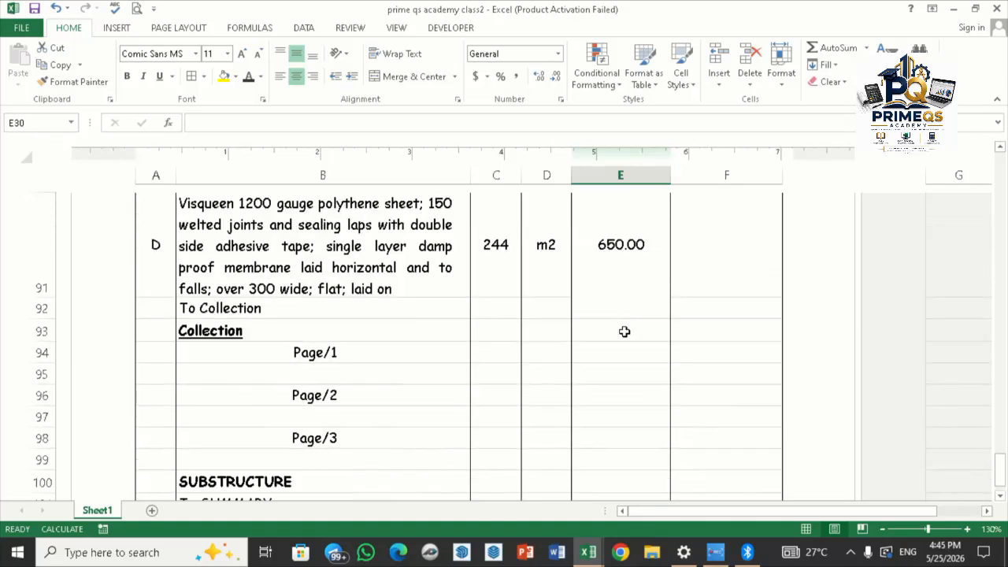
scroll(619, 324, up, 4)
scroll(616, 321, up, 5)
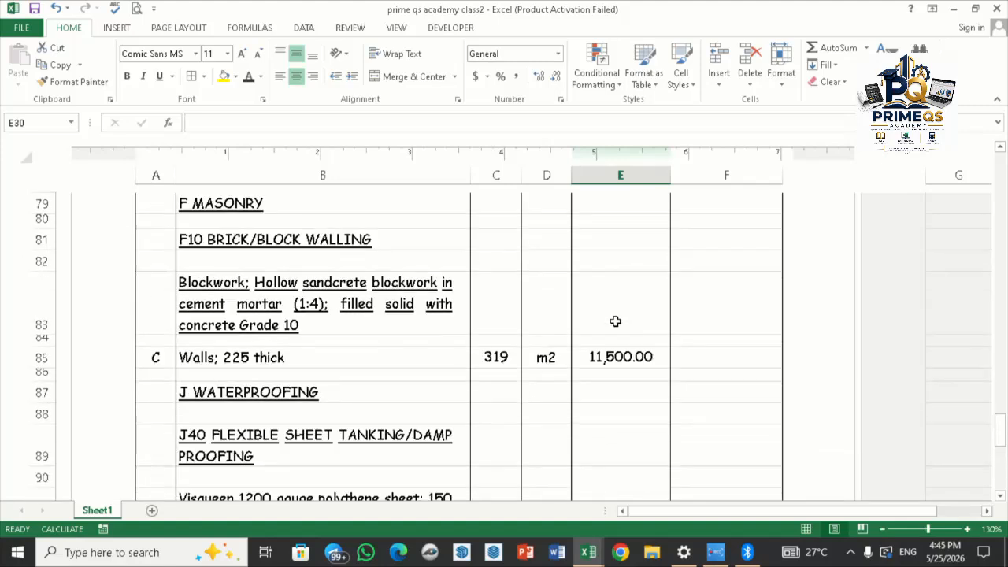
Step: Paste the copied quantity-times-rate formula from F31 into the item Amount cells on the second and third pages and check them
click(18, 59)
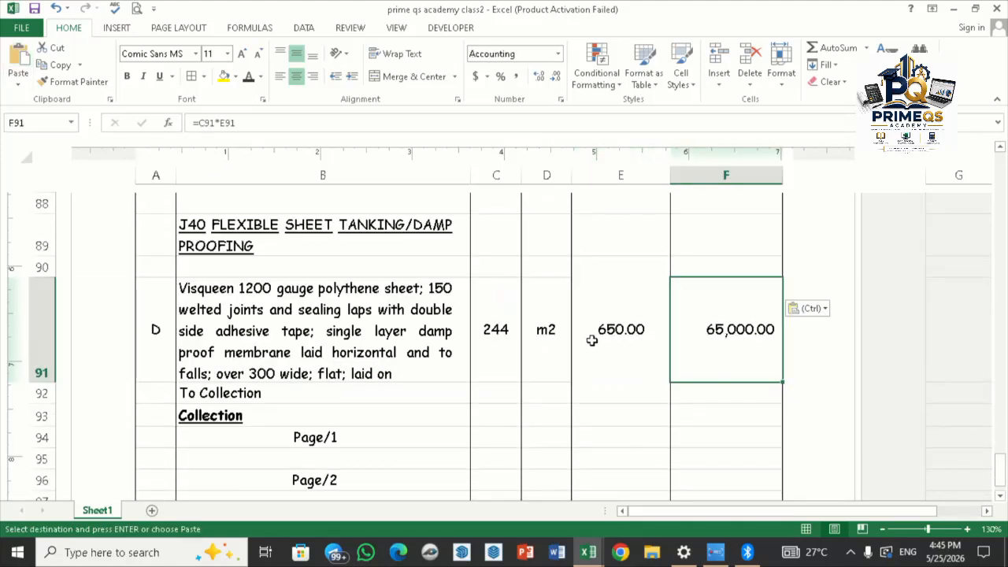
scroll(592, 342, down, 3)
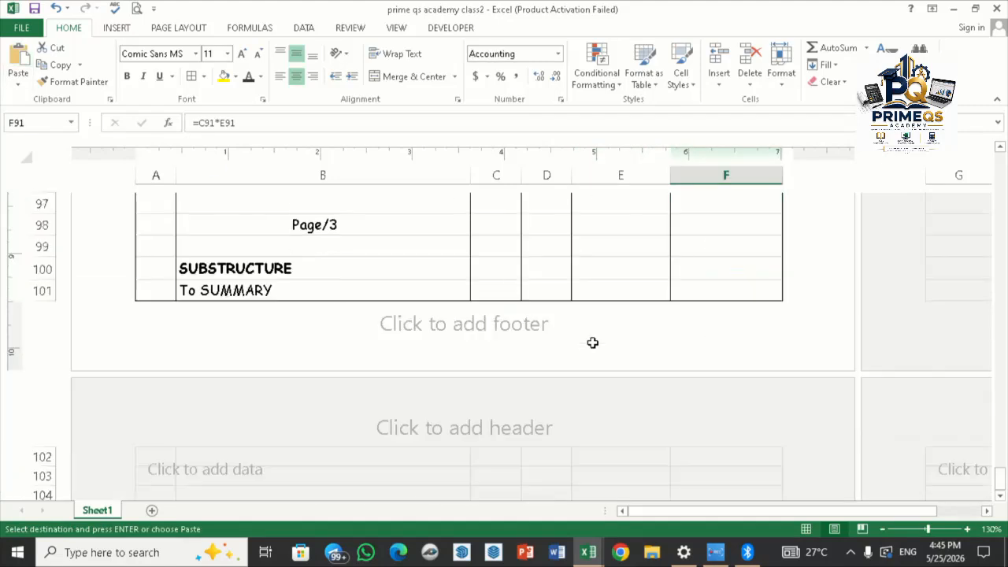
scroll(596, 346, up, 2)
scroll(597, 327, up, 8)
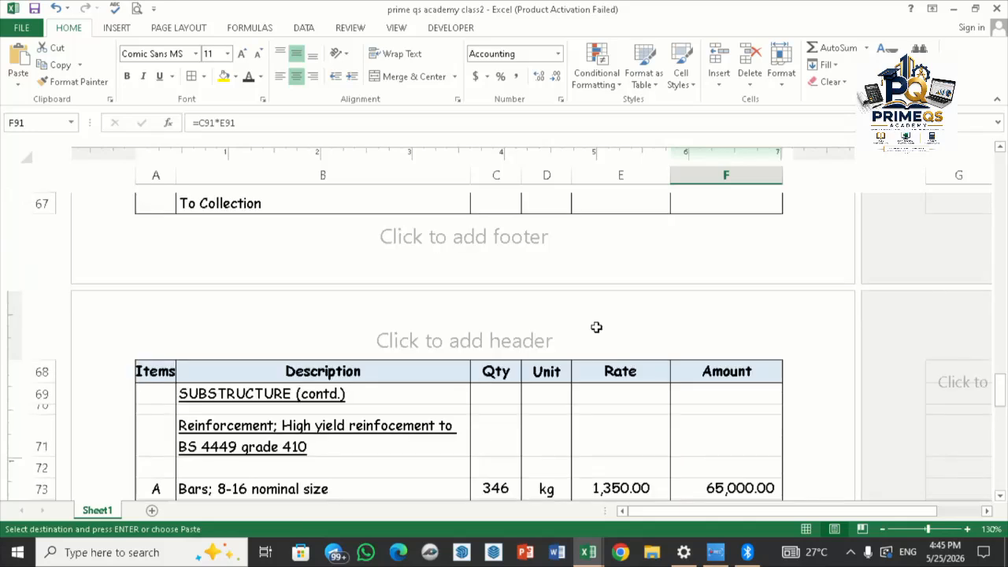
scroll(596, 327, up, 3)
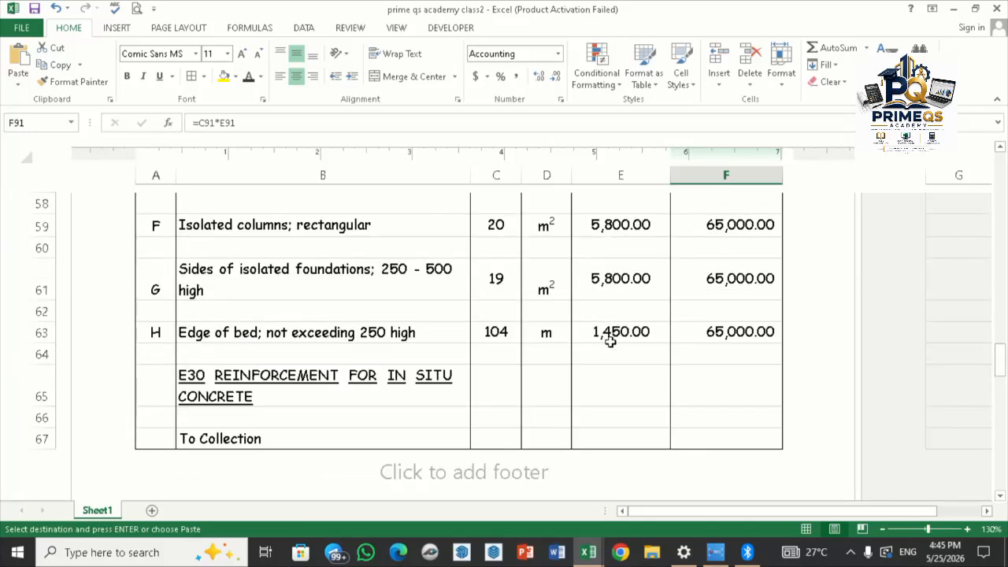
scroll(596, 330, up, 7)
scroll(616, 330, up, 3)
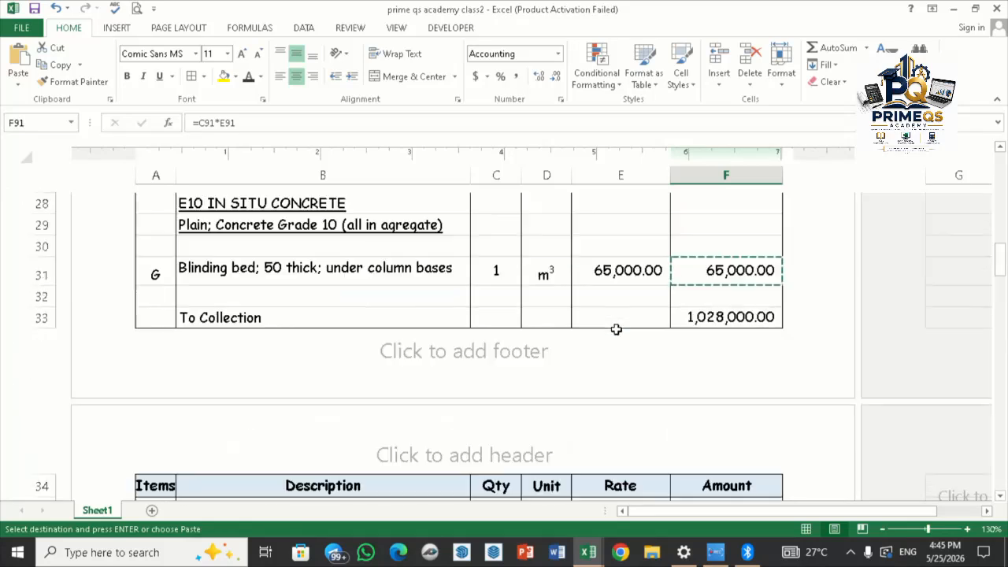
Step: Copy the first page's To Collection sum from F33 to the second page's To Collection cell F67
click(703, 317)
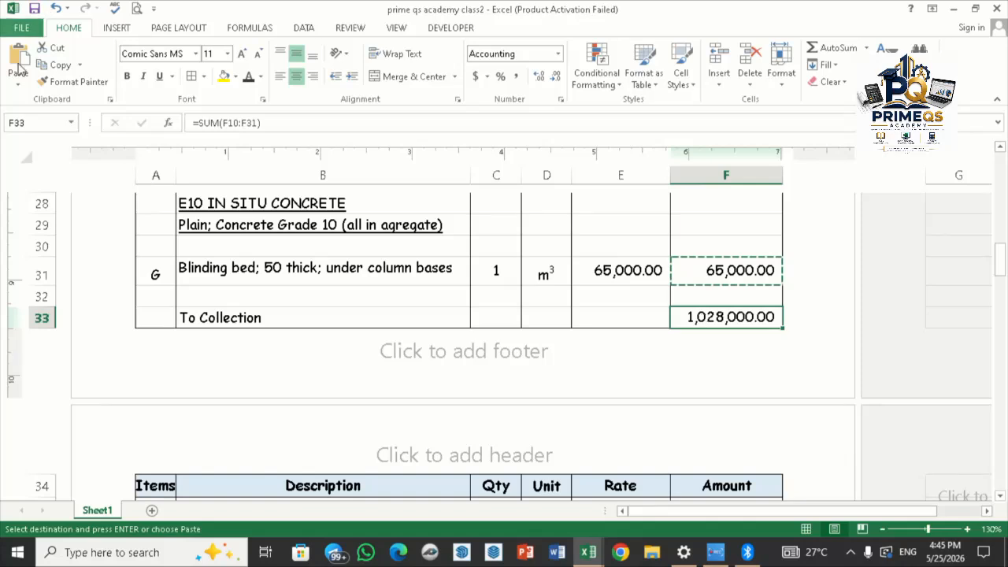
click(56, 64)
scroll(611, 303, down, 10)
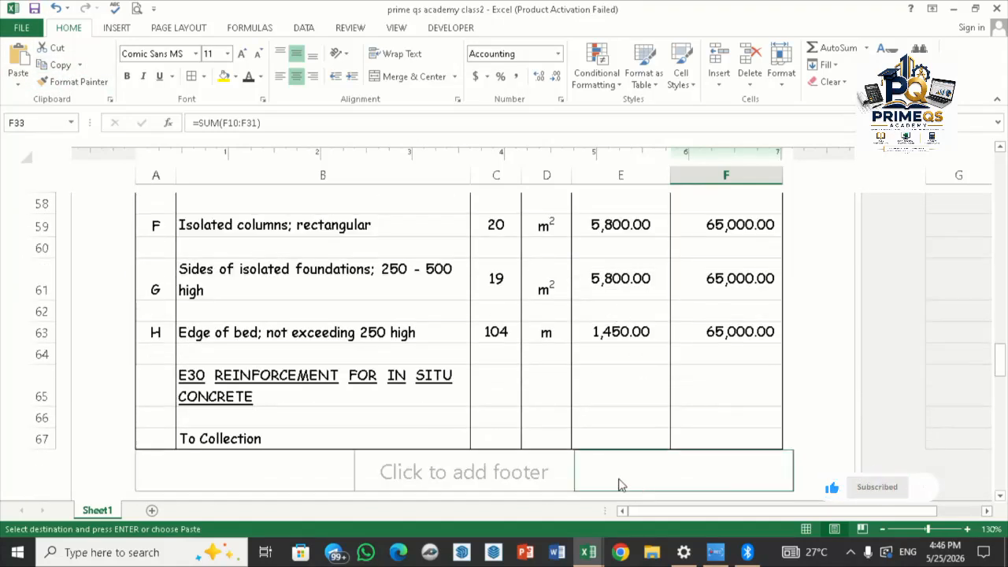
click(687, 434)
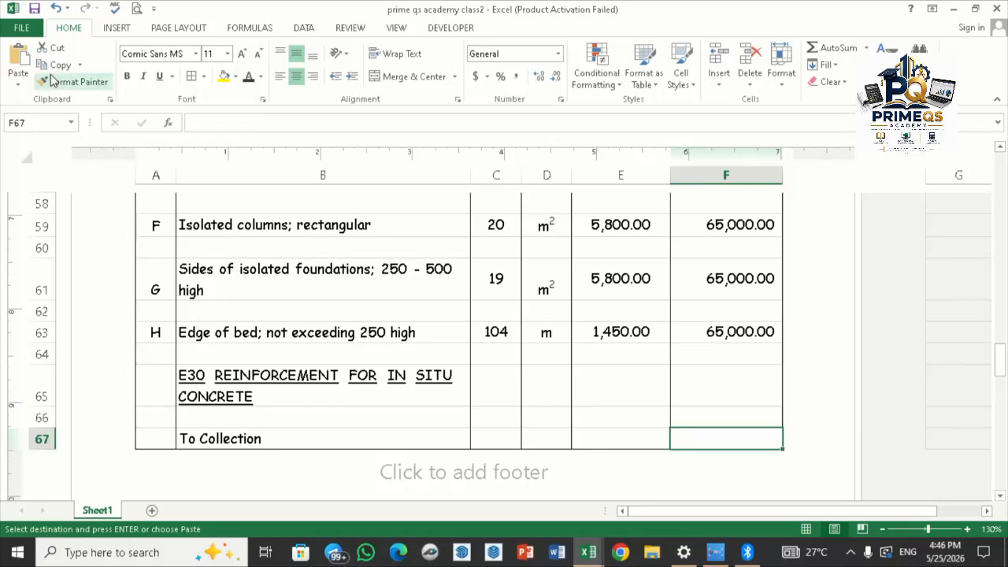
click(18, 63)
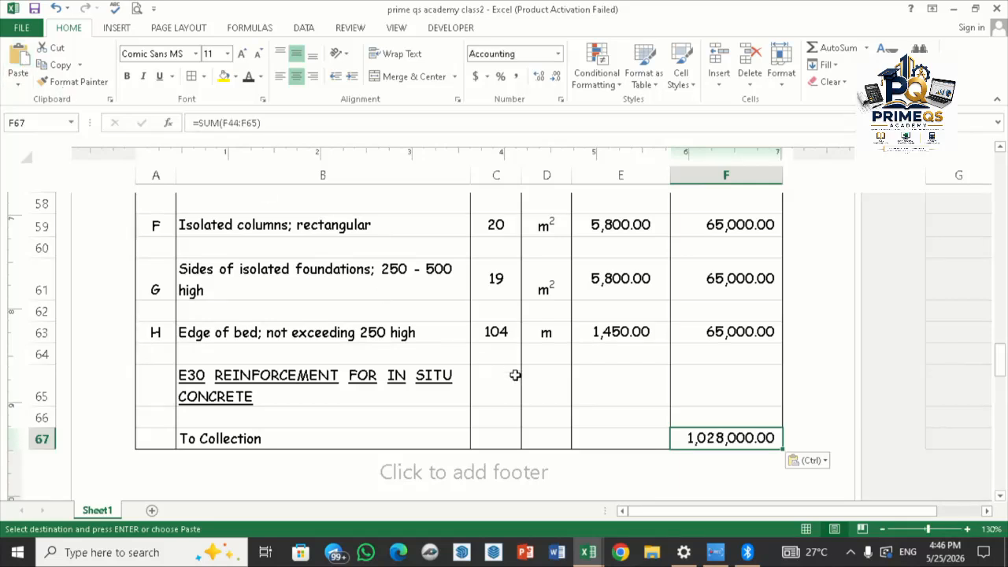
Step: Try to correct the SUM range in F67 using cells from the second page's Amount column
double_click(749, 439)
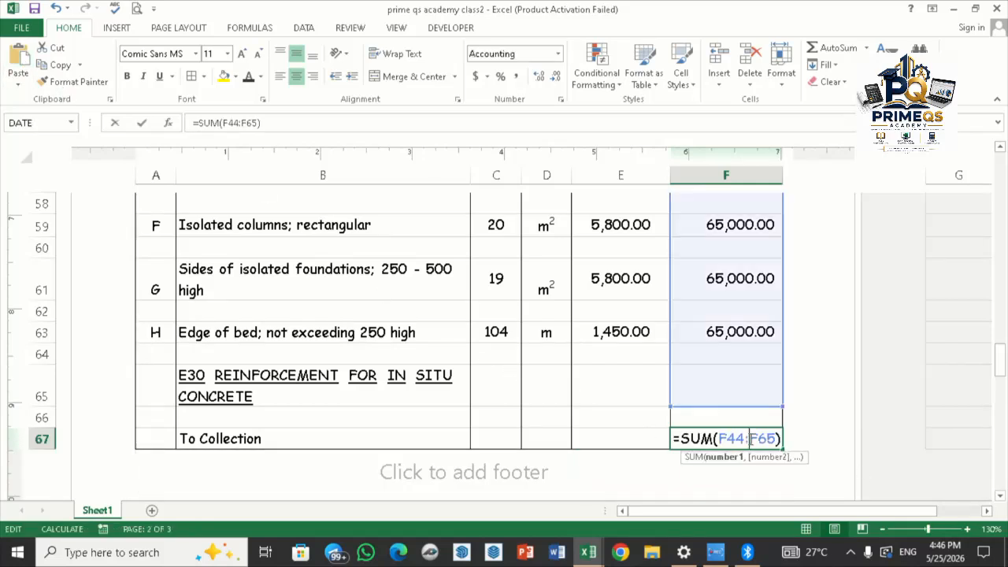
scroll(749, 439, up, 4)
scroll(749, 439, up, 3)
scroll(749, 439, down, 3)
drag(781, 304, 783, 299)
click(760, 313)
click(758, 348)
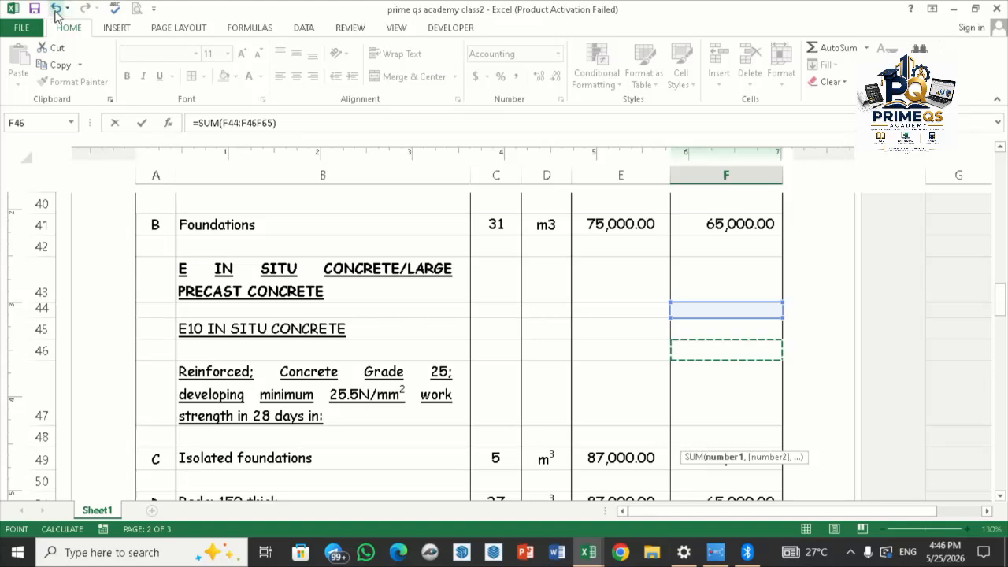
click(58, 14)
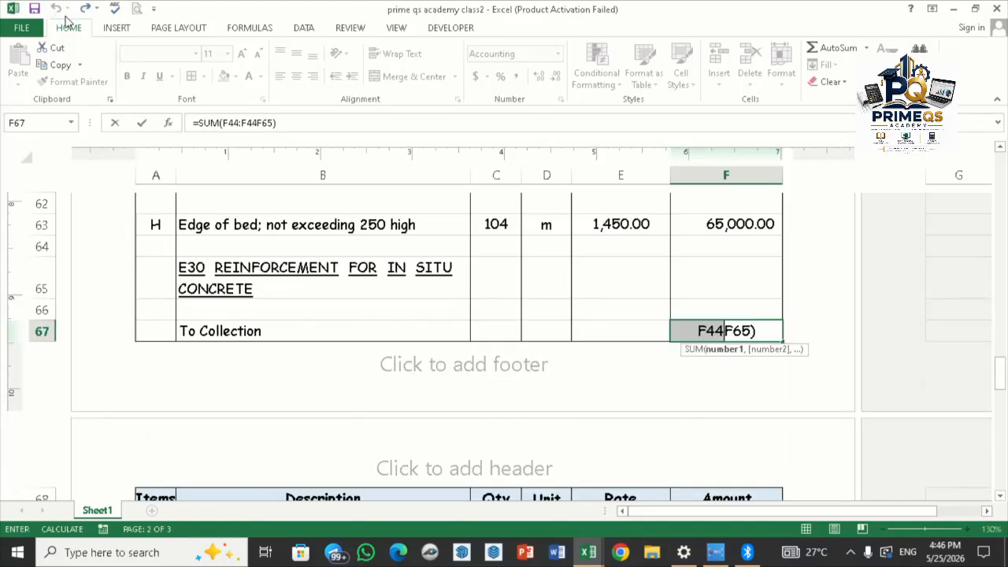
click(766, 327)
key(Return)
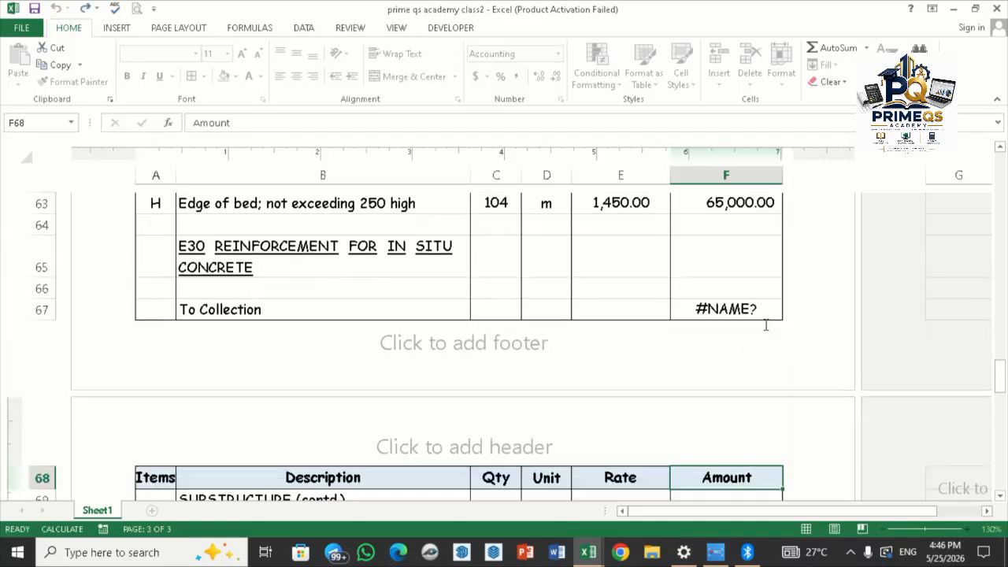
Step: Clear the faulty To Collection formula from F67
click(764, 312)
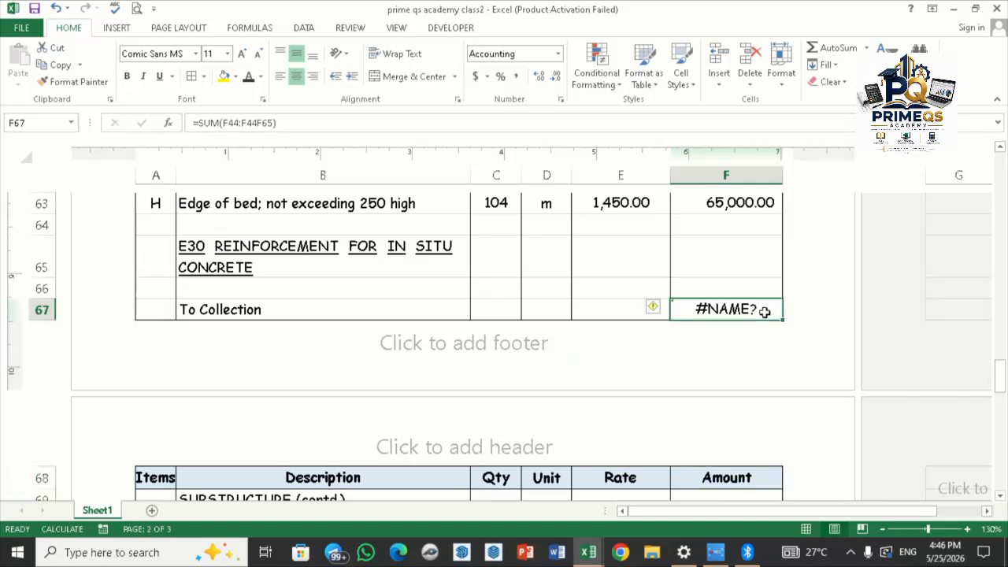
key(BackSpace)
click(767, 285)
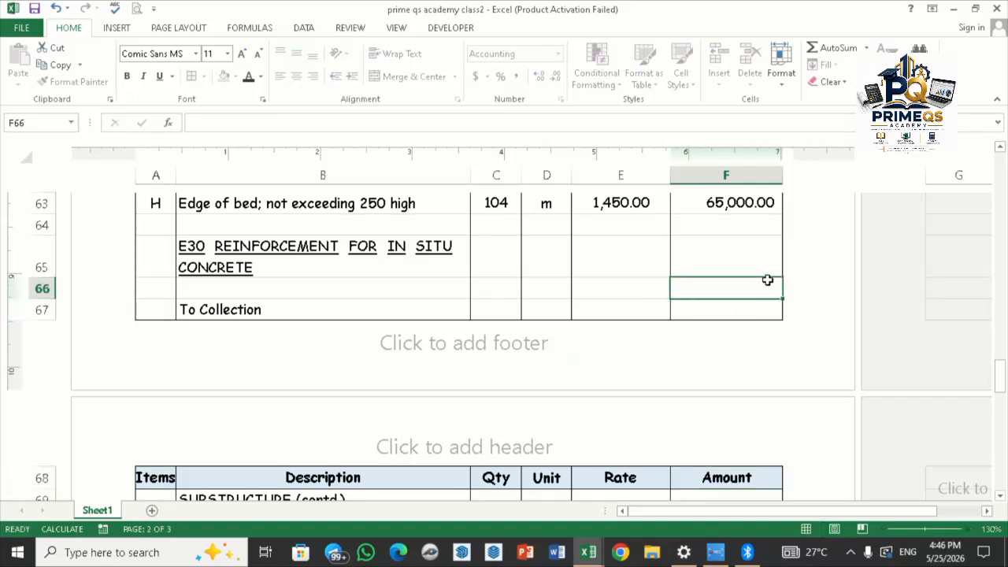
Step: Save the workbook and check the second page's item amounts
scroll(752, 197, up, 5)
scroll(748, 236, up, 5)
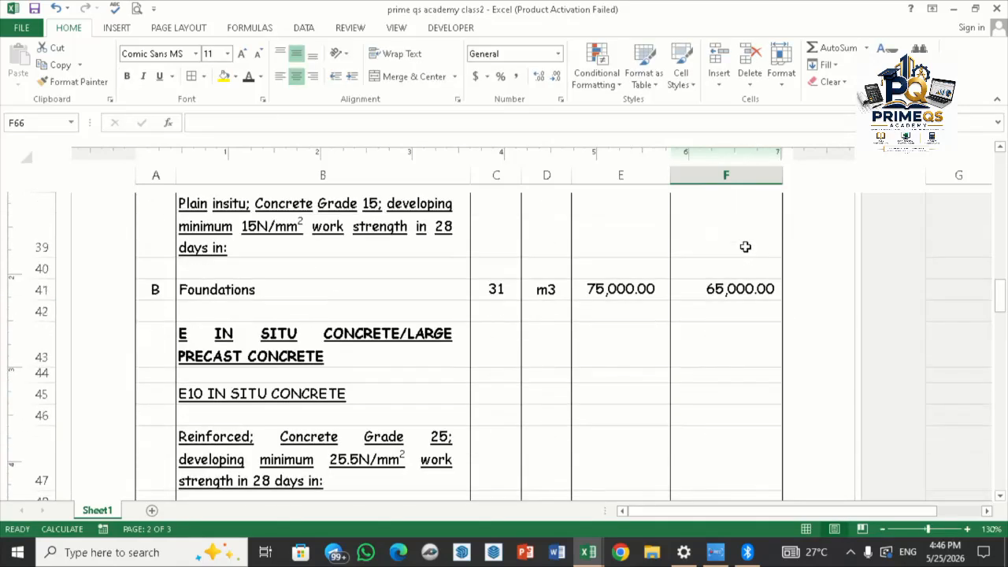
click(35, 9)
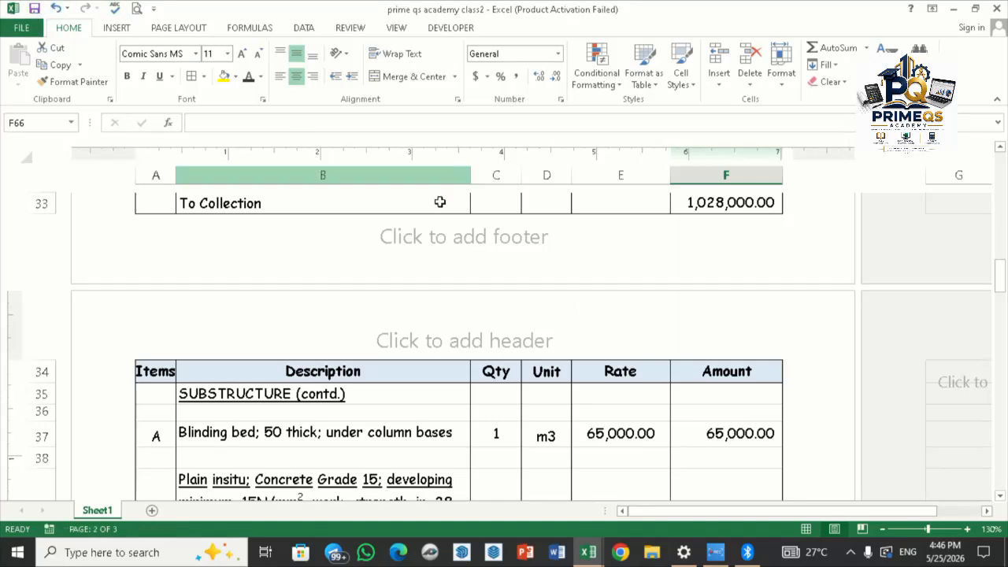
scroll(731, 384, down, 3)
scroll(731, 383, down, 2)
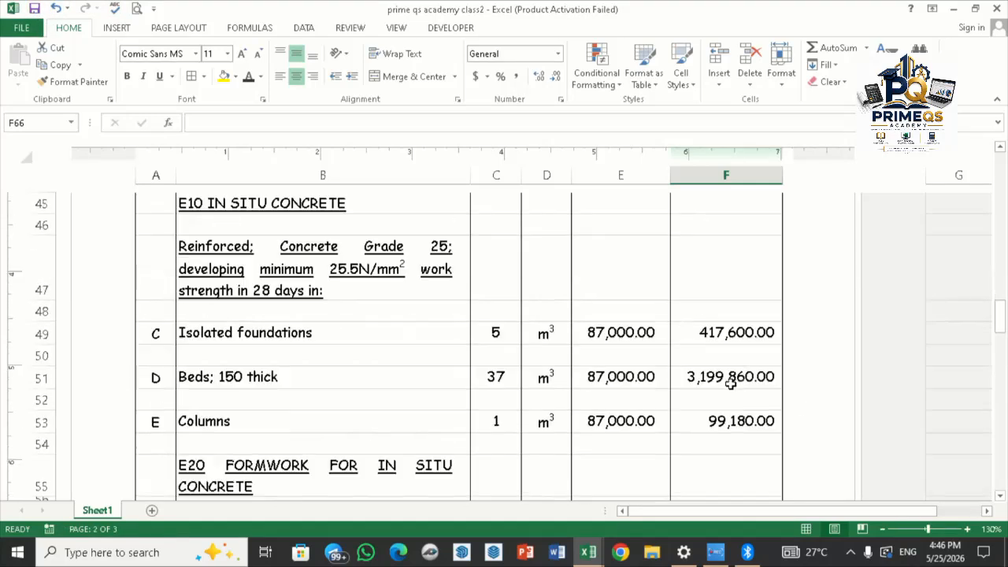
scroll(731, 384, up, 5)
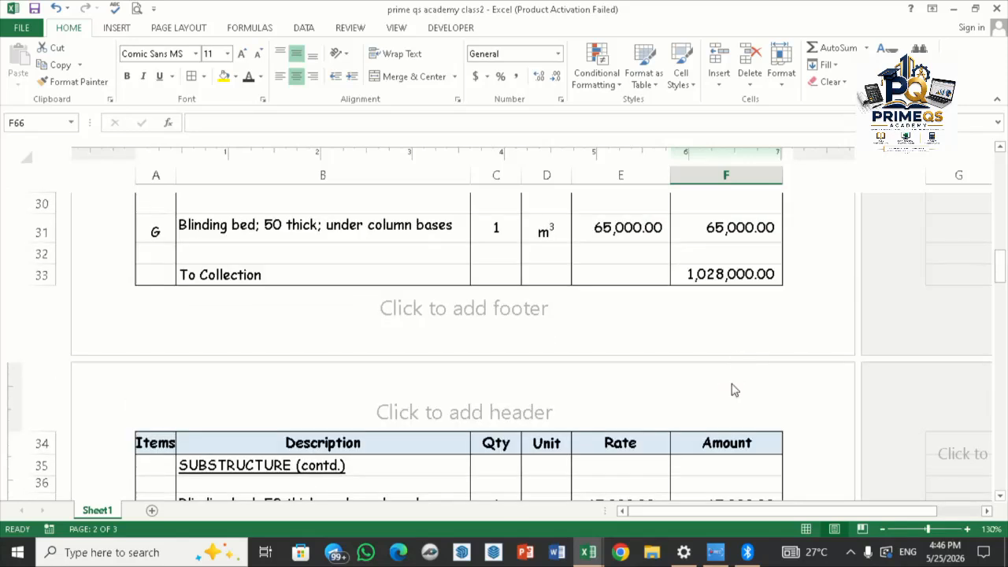
Step: Copy the To Collection sum formula from F33 into the emptied To Collection cell F67 on the second page
click(741, 273)
click(55, 64)
scroll(784, 377, down, 10)
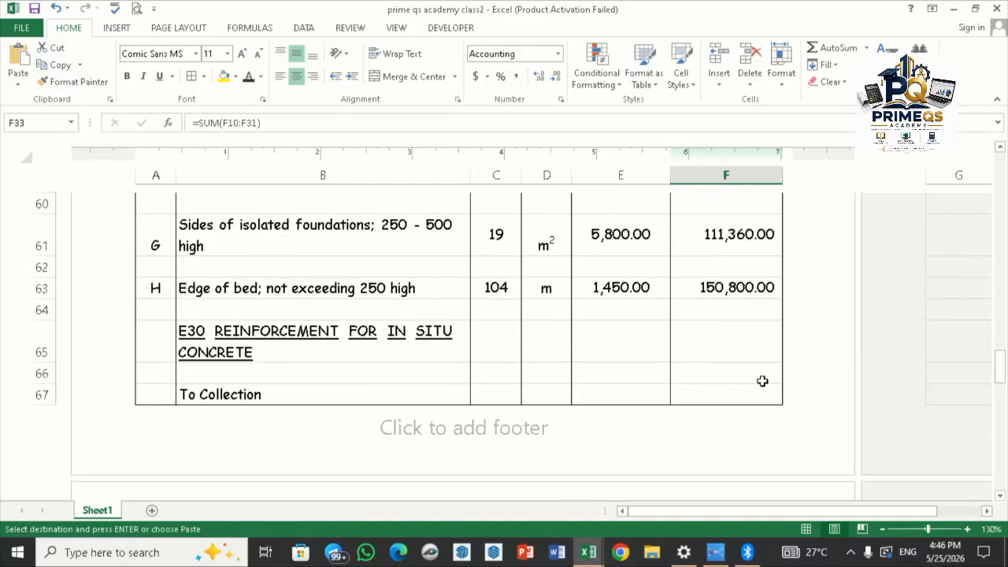
click(743, 393)
click(17, 63)
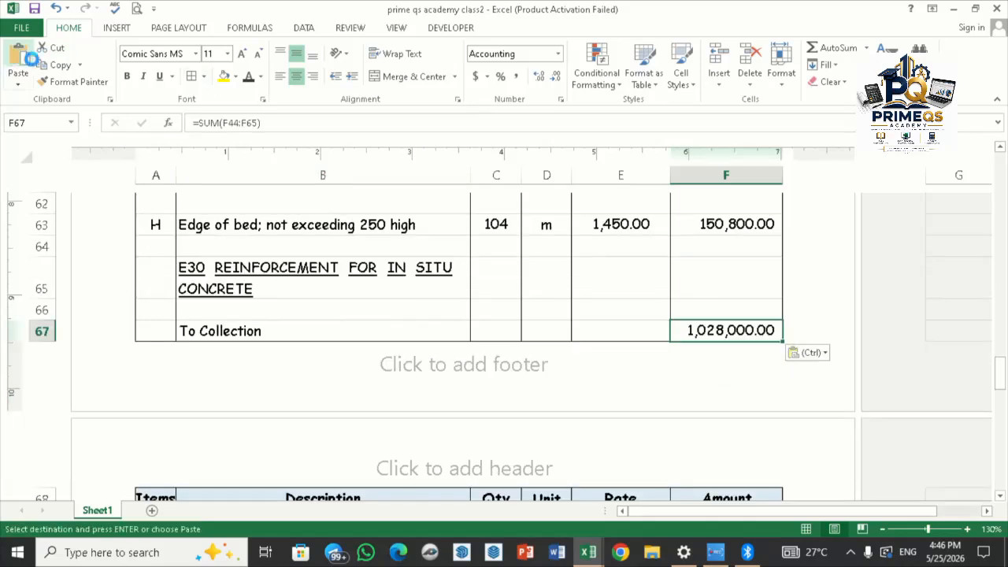
Step: Replace the end reference of the SUM range in F67 with F37, making the formula =SUM(F37:F44)
double_click(765, 330)
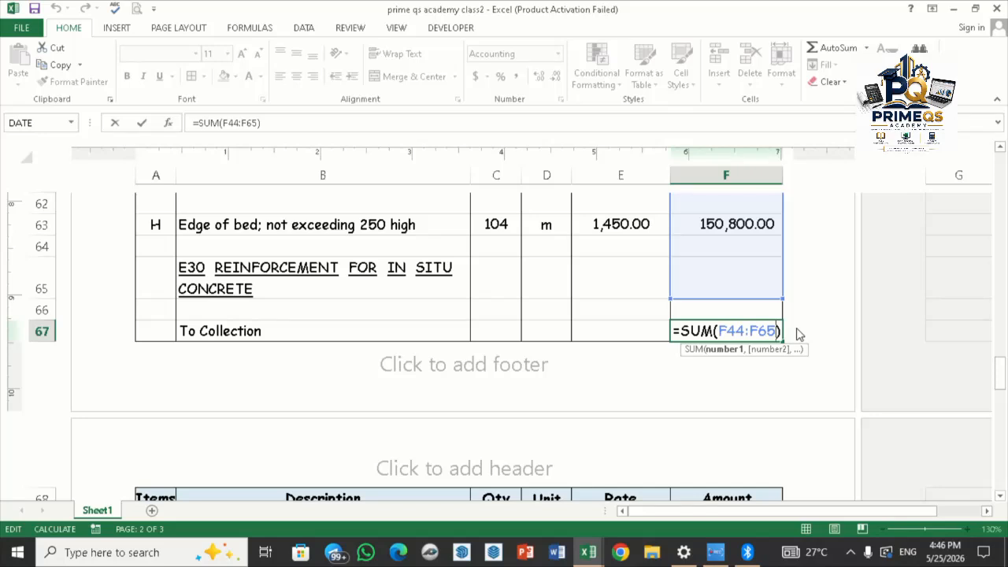
key(BackSpace)
key(BackSpace)
key(BackSpace)
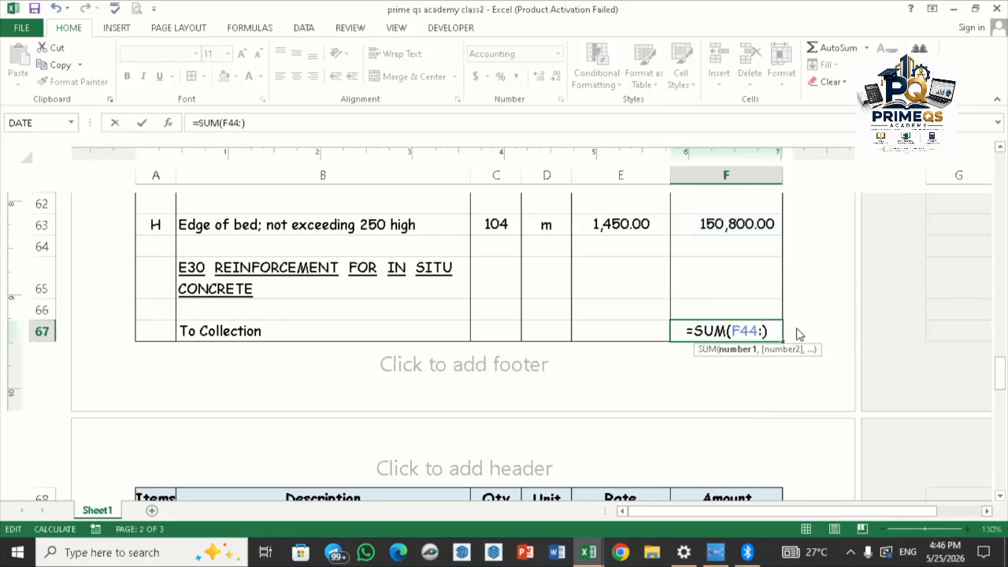
scroll(756, 323, up, 11)
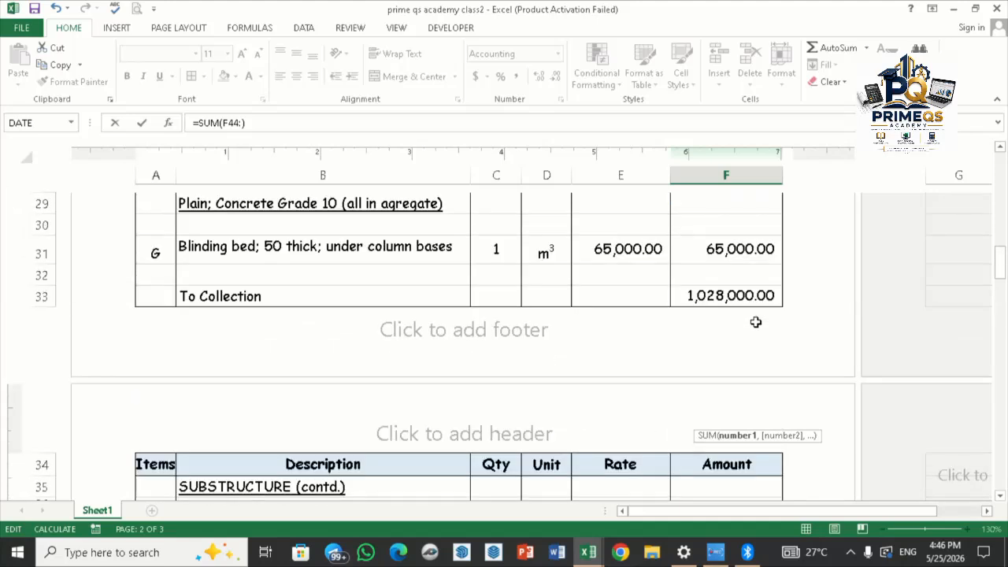
scroll(756, 322, down, 1)
click(717, 456)
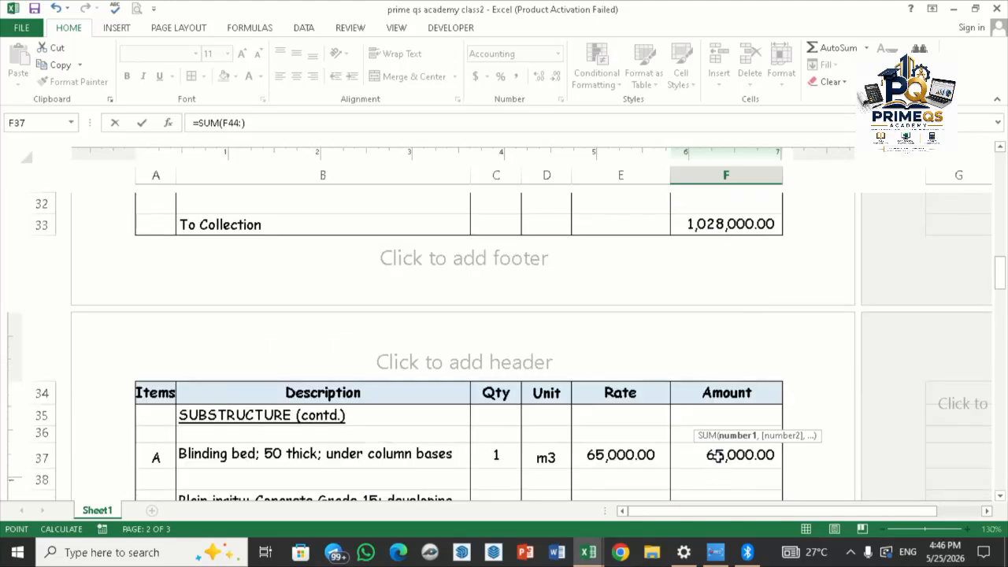
key(Return)
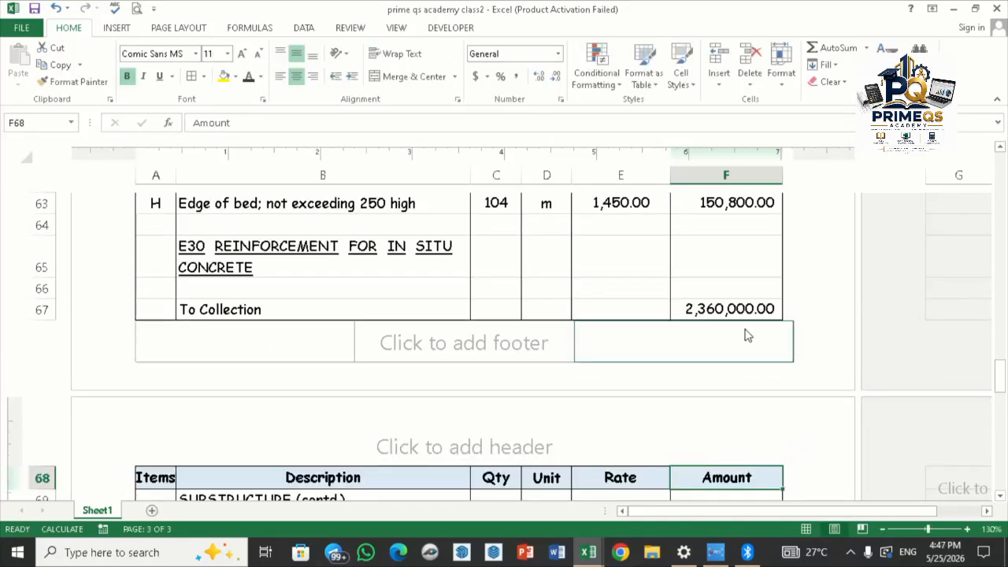
Step: Copy the second page's To Collection formula from F67 to F92 on the third page and return to that page's first items
click(720, 305)
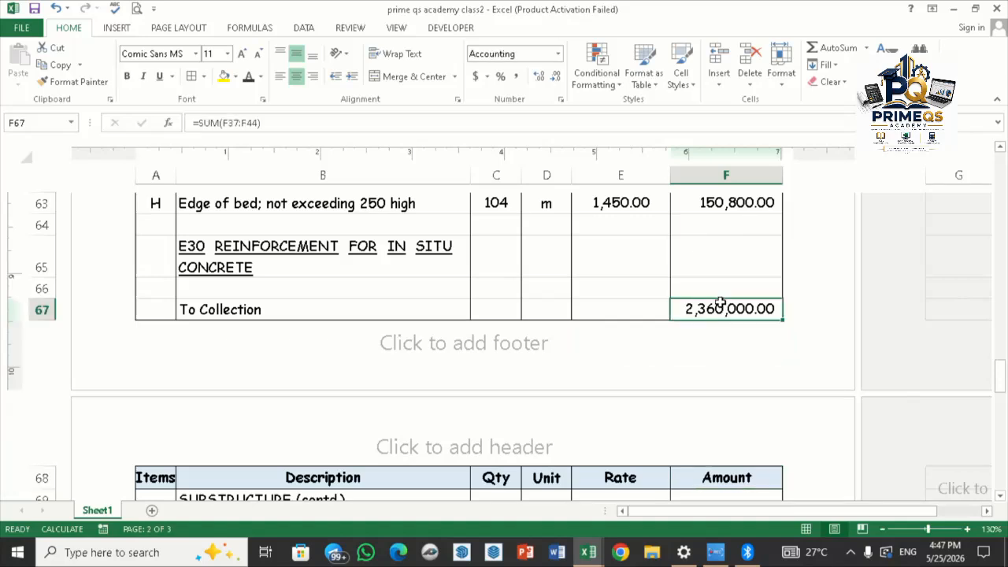
click(55, 65)
scroll(748, 403, down, 5)
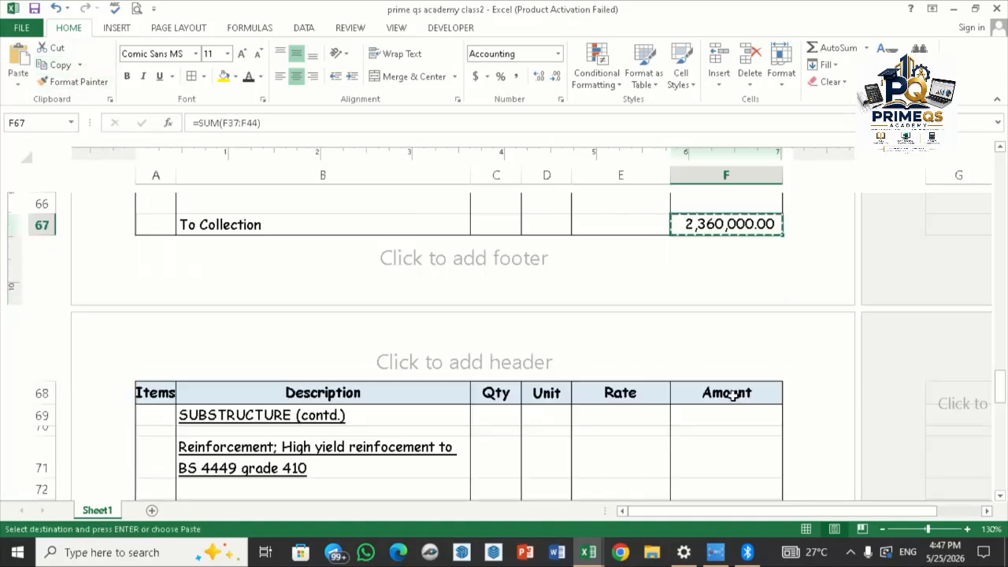
scroll(748, 403, down, 4)
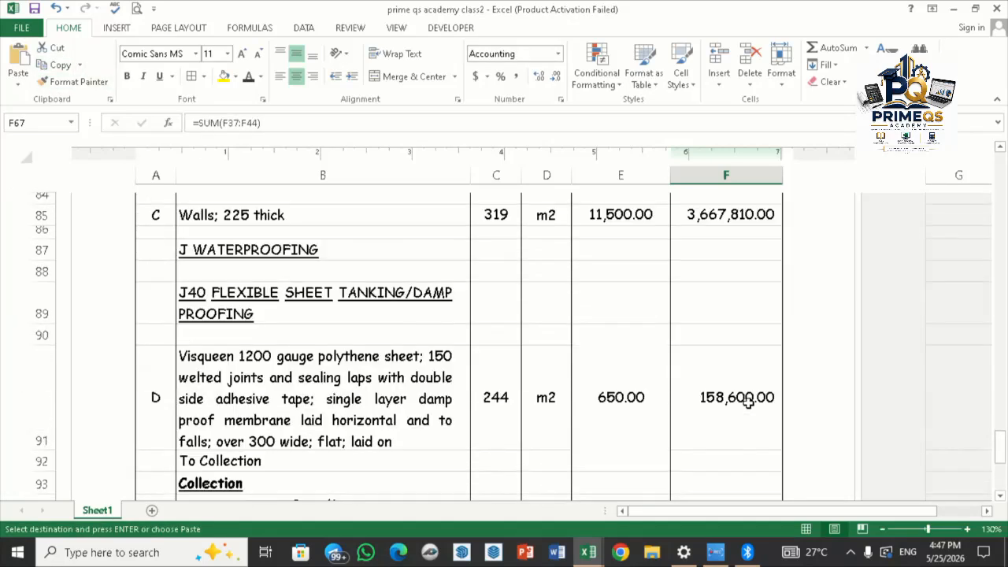
scroll(749, 403, down, 1)
scroll(748, 403, up, 1)
click(743, 329)
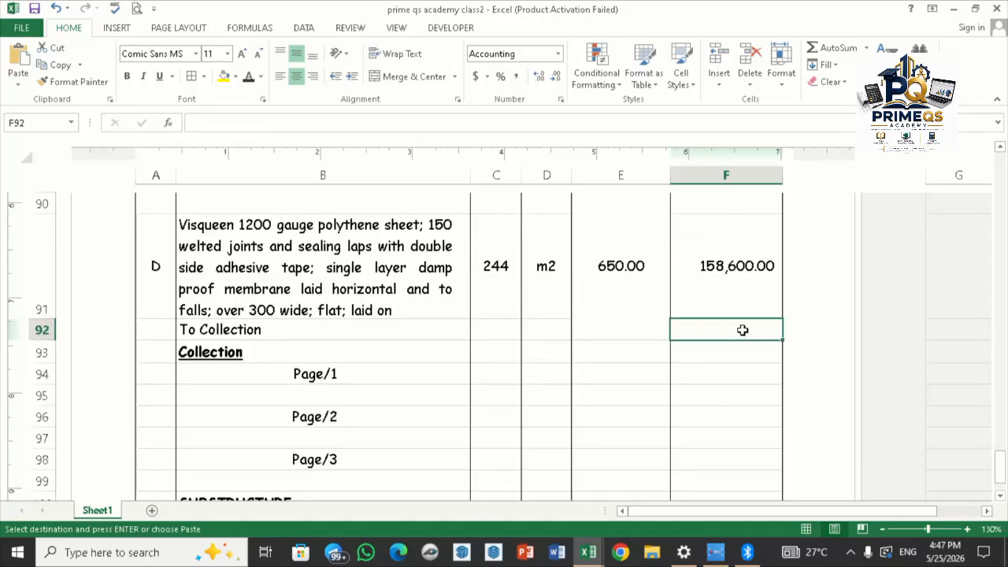
click(22, 57)
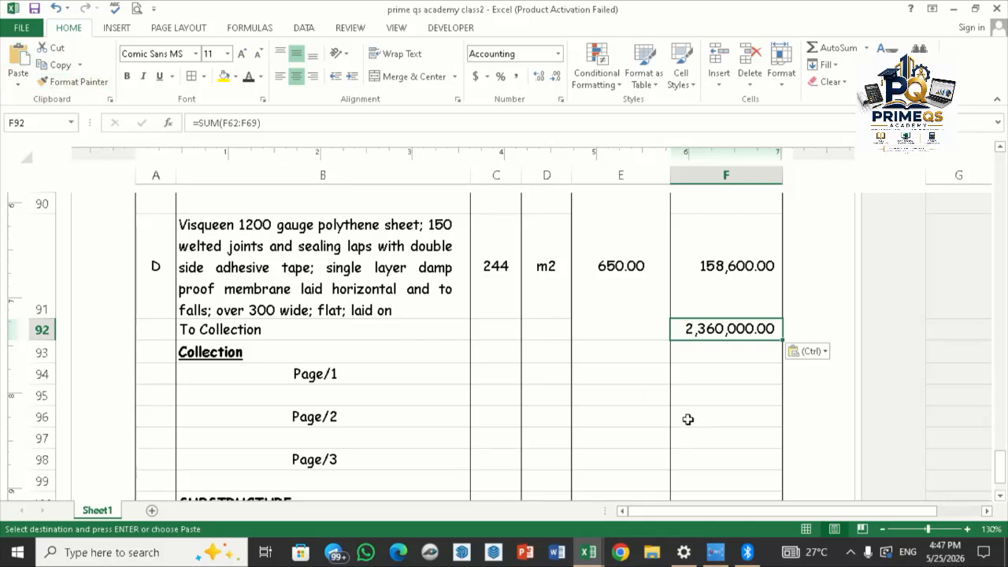
scroll(689, 416, up, 4)
scroll(691, 415, up, 5)
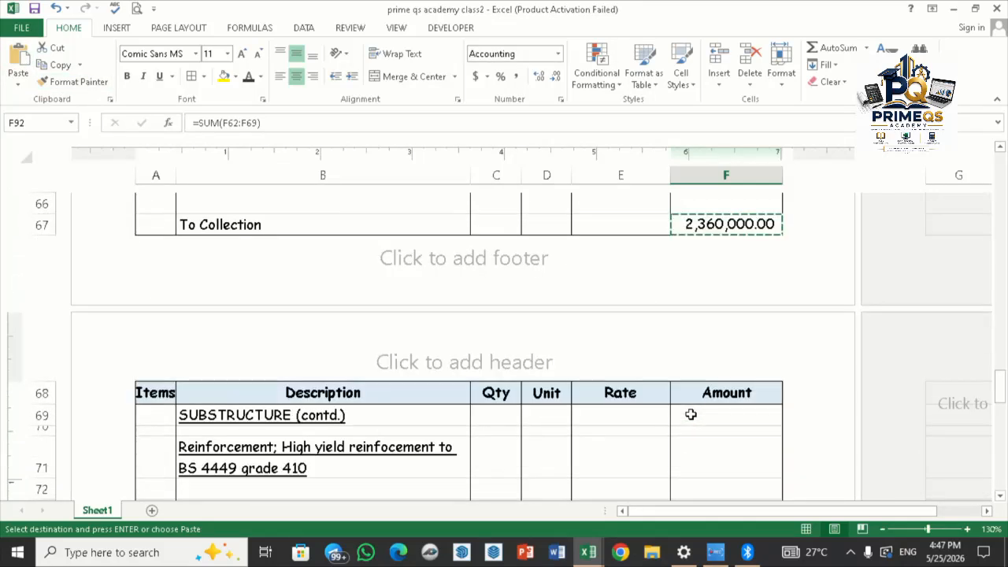
Step: Replace the end reference of the SUM range in the third page's To Collection cell F92 with F73
scroll(691, 415, down, 5)
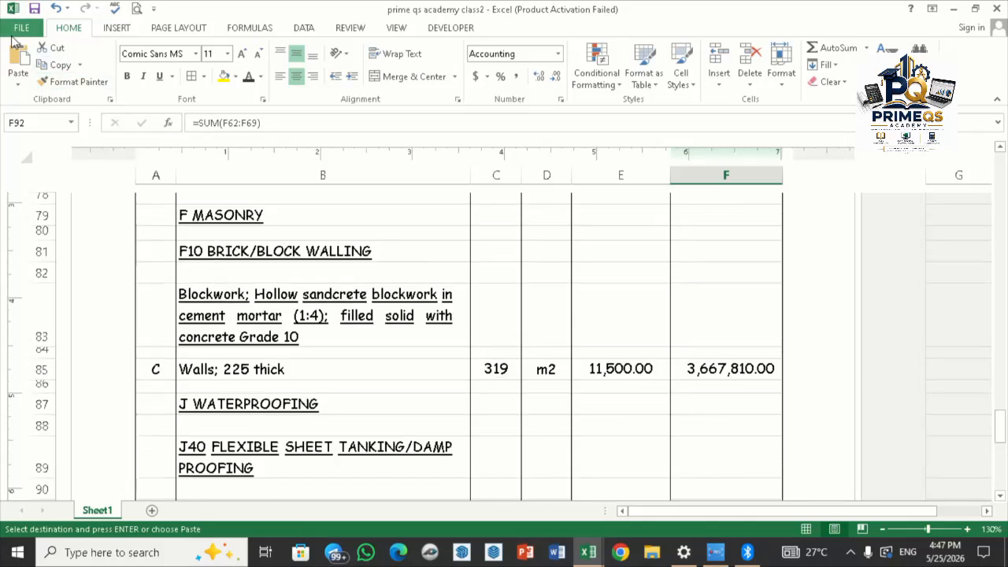
scroll(678, 392, down, 4)
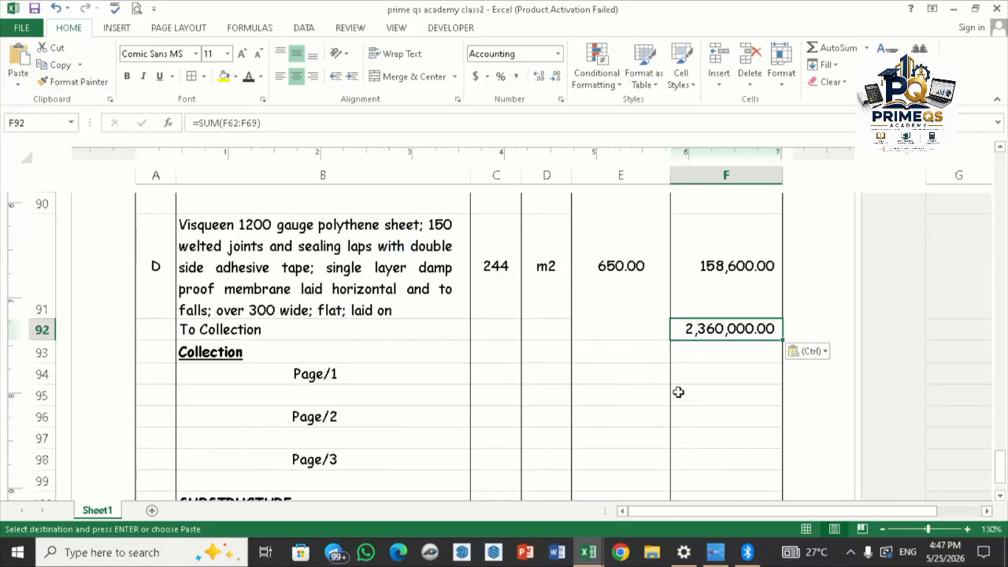
double_click(741, 329)
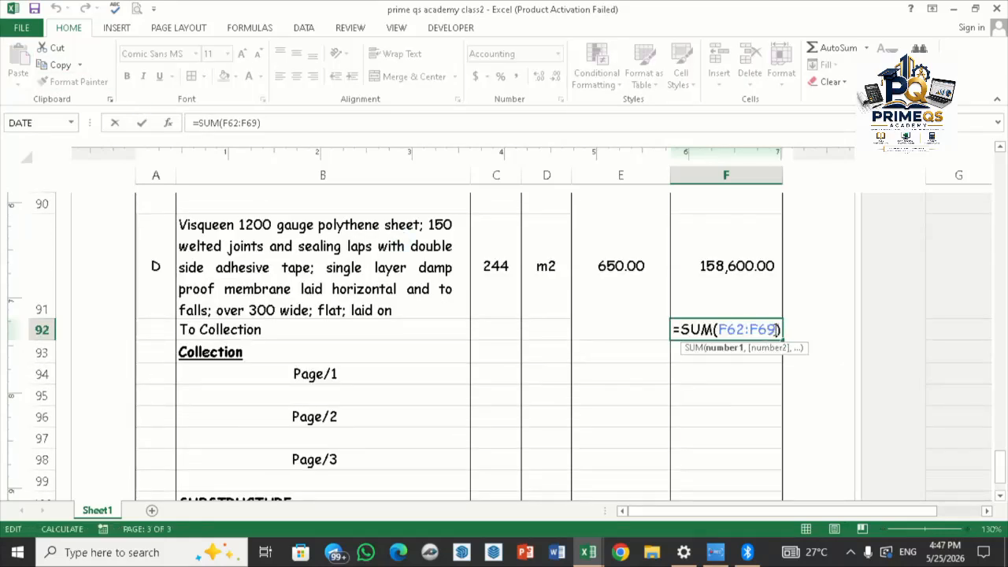
key(BackSpace)
key(BackSpace)
key(BackSpace)
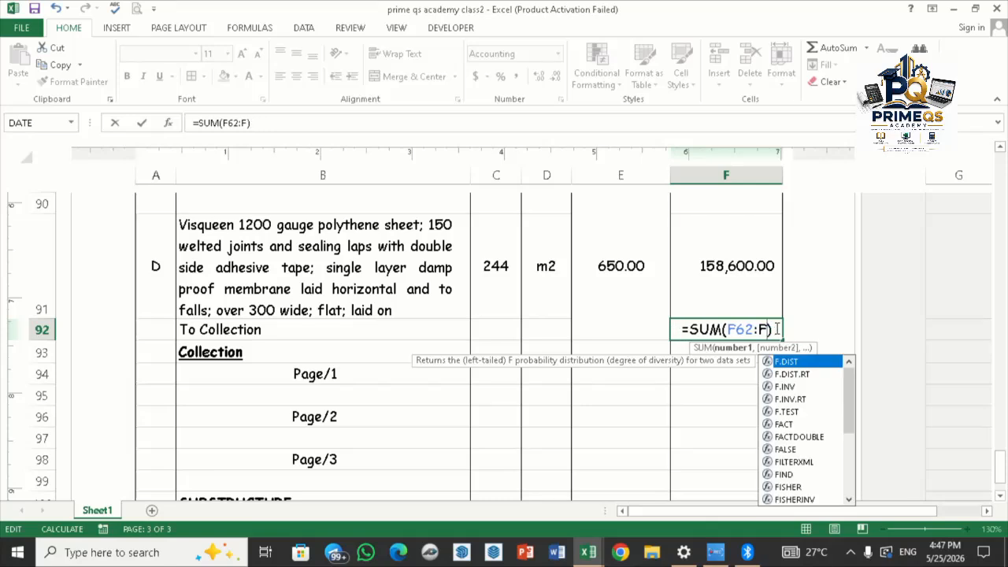
scroll(776, 328, up, 1)
scroll(775, 328, up, 9)
scroll(775, 329, down, 3)
click(750, 298)
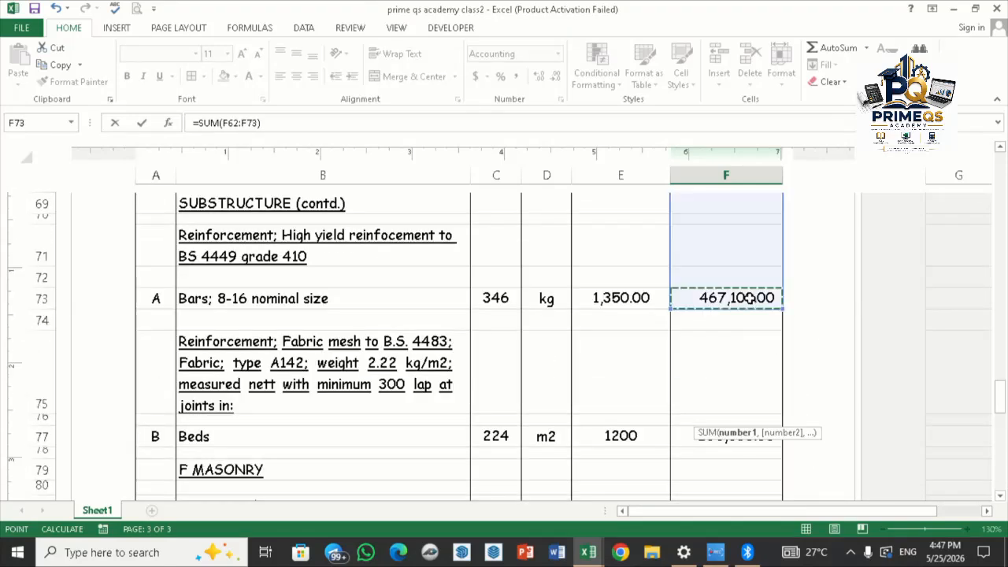
key(Return)
Step: Replace the start reference of the SUM range in F92 with F91 so that it covers F73 to F91
click(727, 459)
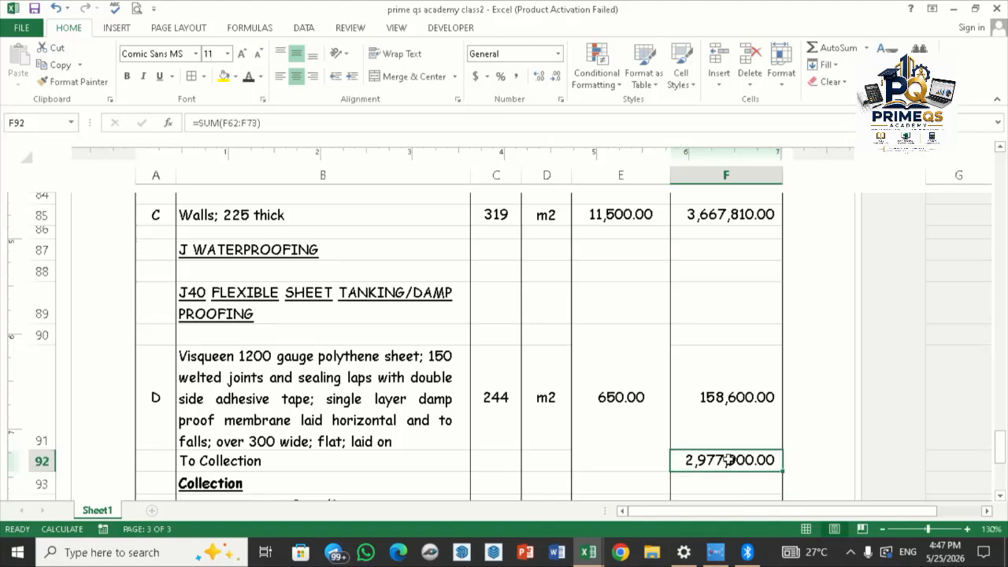
double_click(721, 457)
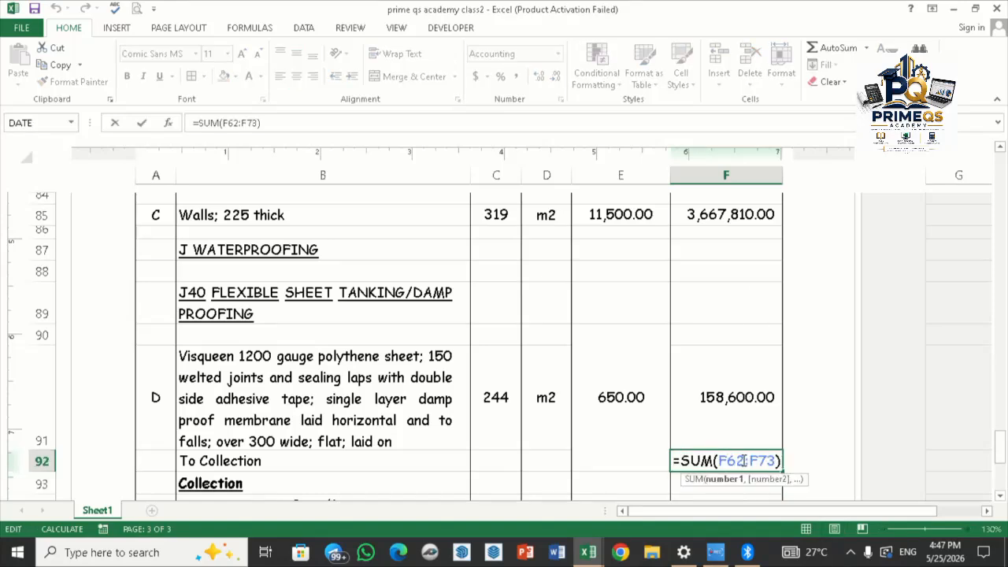
click(746, 461)
key(BackSpace)
key(BackSpace)
key(BackSpace)
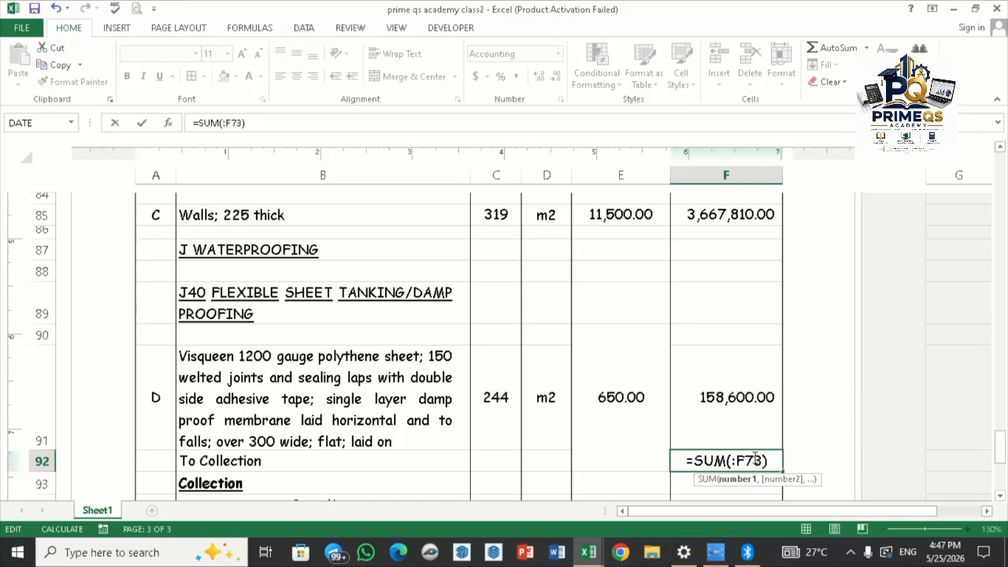
click(709, 411)
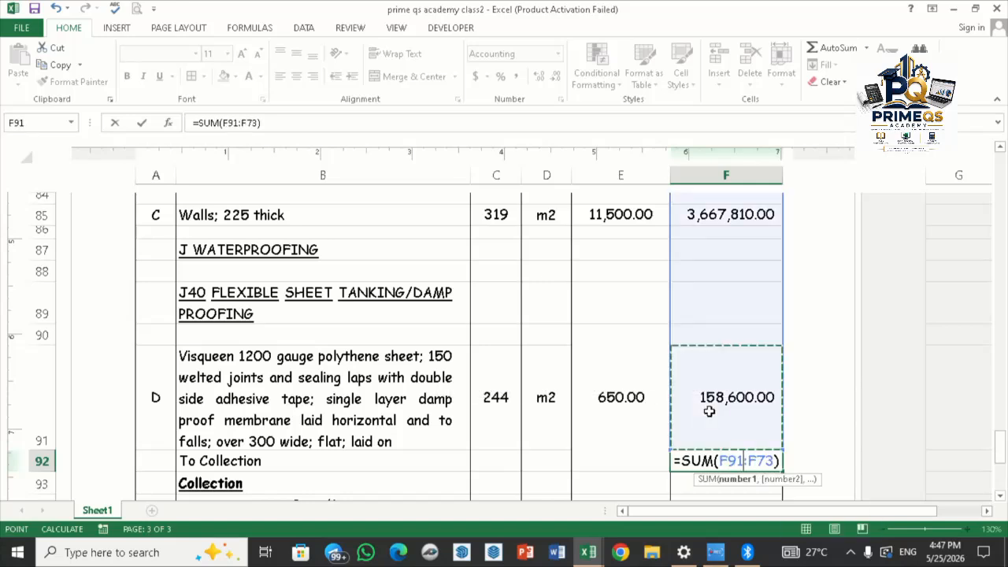
key(Return)
Step: Check the SUM range of the third page's To Collection formula in F92
click(754, 463)
double_click(753, 461)
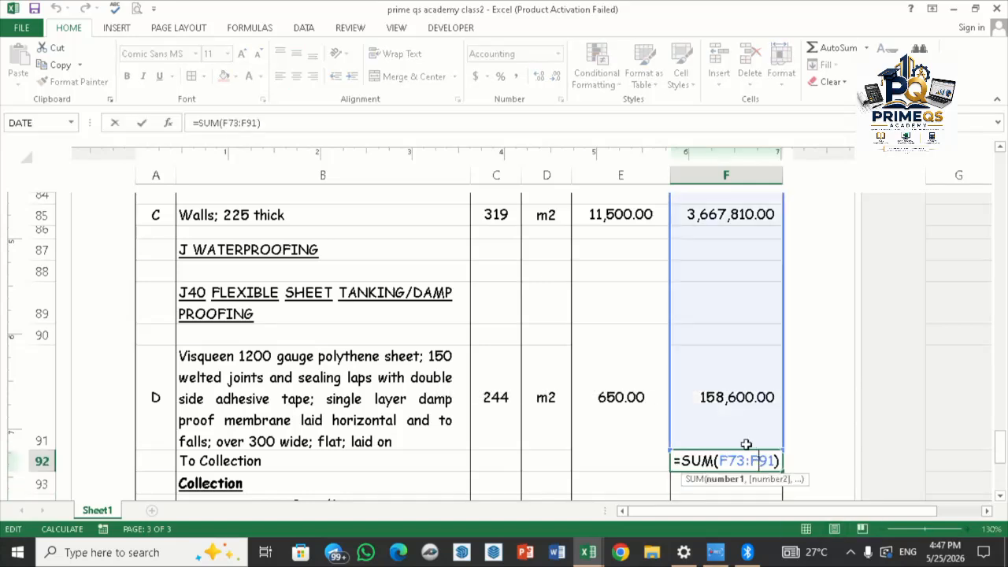
scroll(748, 441, up, 6)
scroll(748, 439, up, 1)
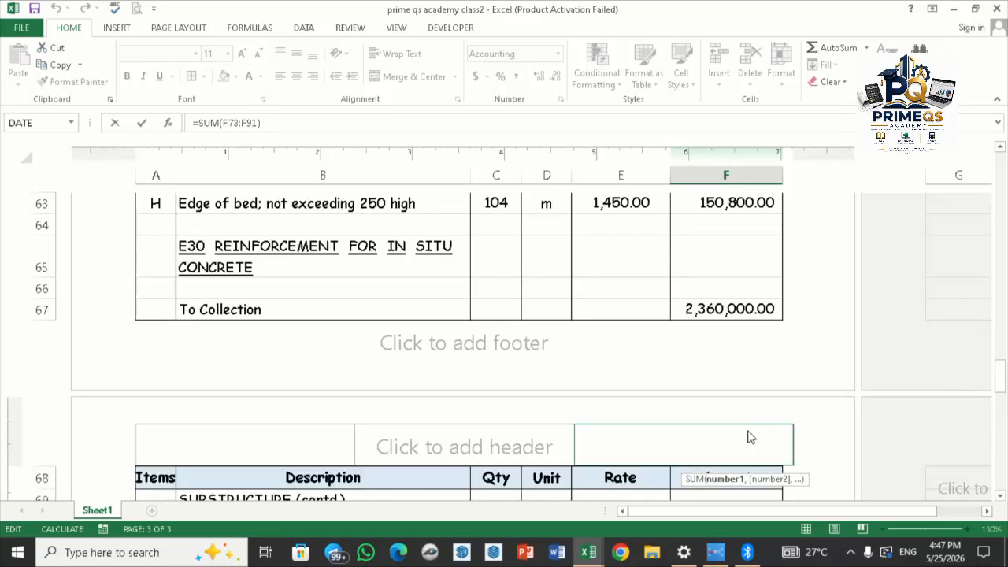
key(Return)
Step: Replace the start reference F37 in the second page's To Collection formula in F67 with F63, the amount of item H
scroll(758, 423, up, 8)
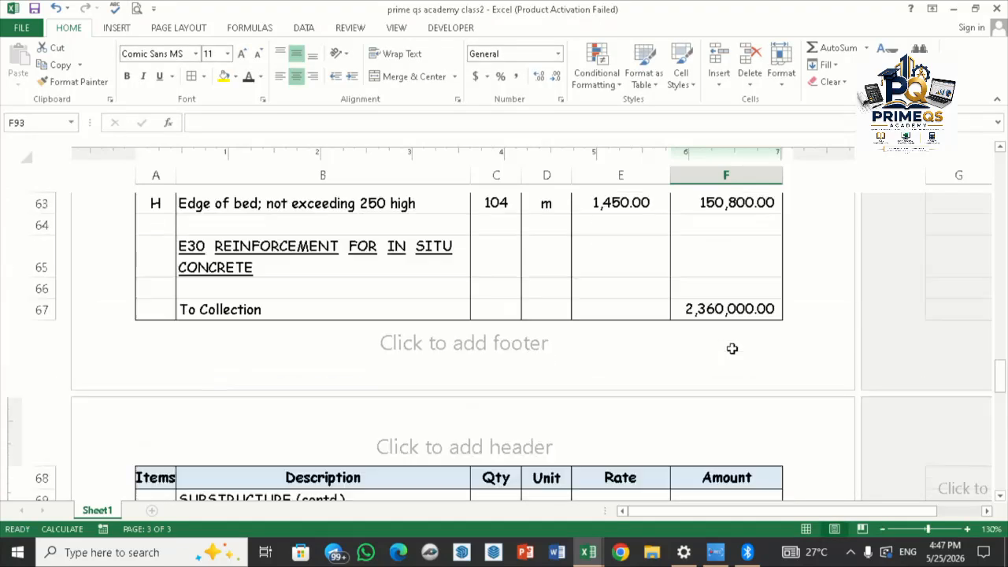
double_click(726, 394)
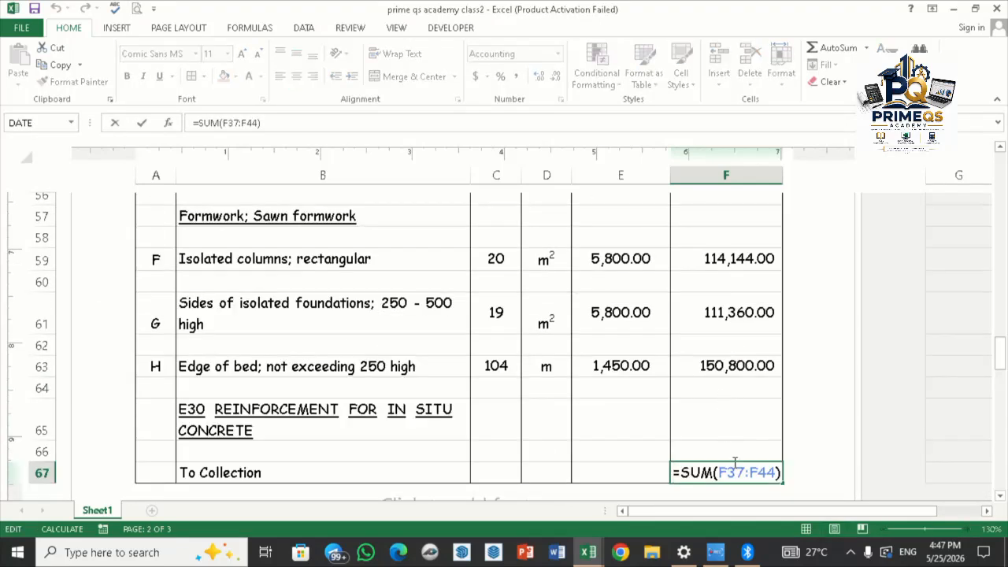
scroll(759, 381, up, 8)
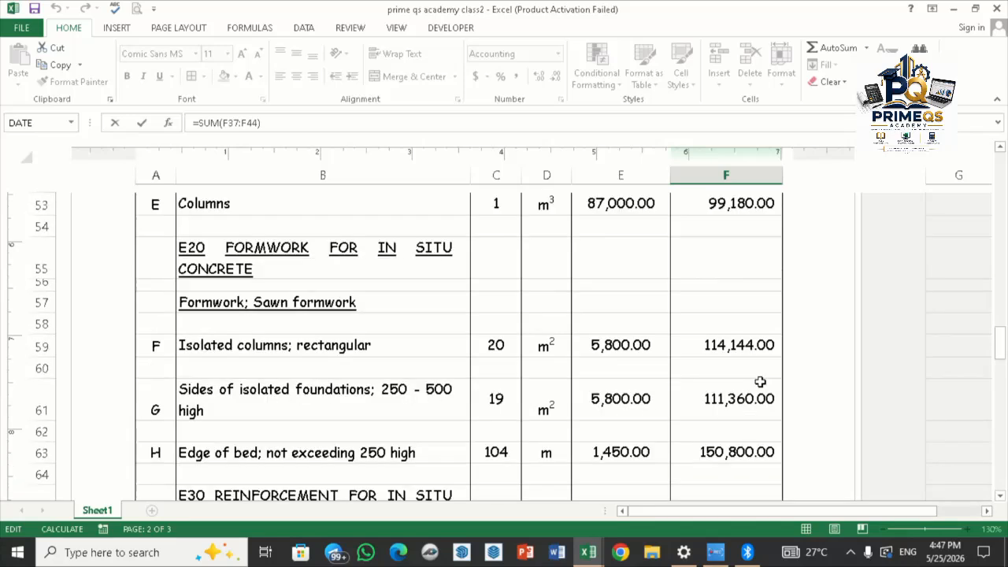
scroll(761, 383, down, 2)
scroll(763, 382, down, 1)
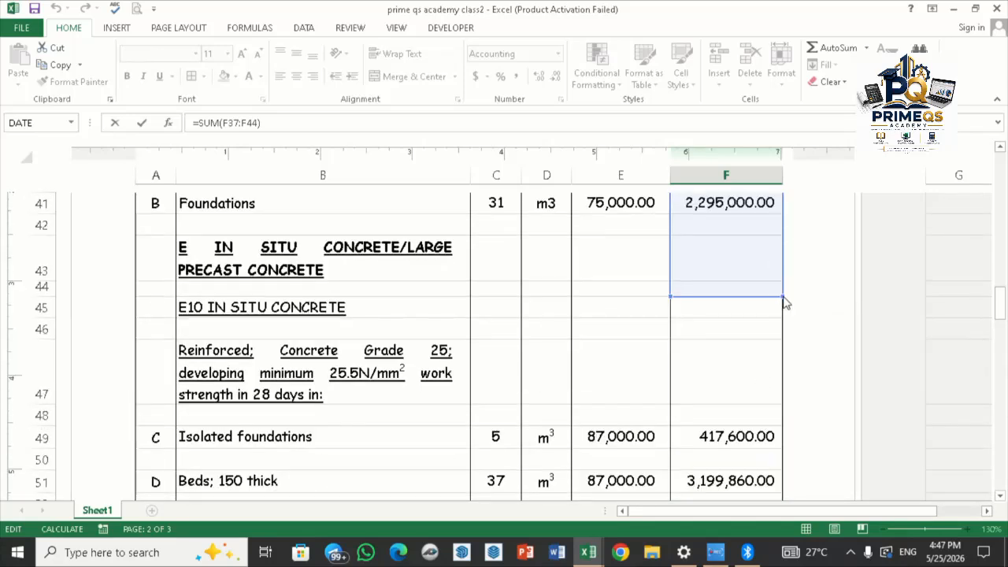
scroll(781, 298, down, 6)
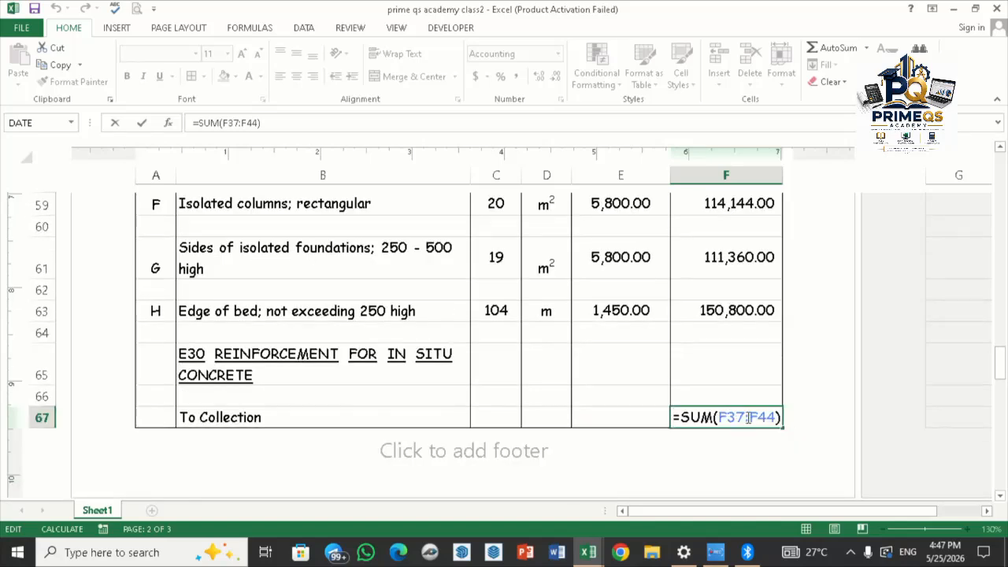
click(747, 416)
key(BackSpace)
key(BackSpace)
key(BackSpace)
click(709, 310)
key(Return)
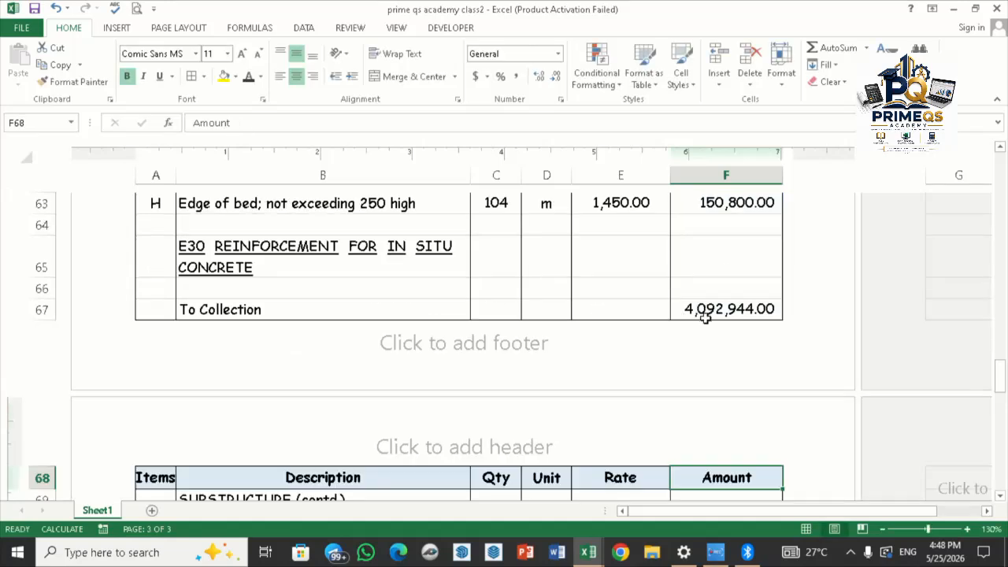
Step: Add top and bottom borders to the third page's To Collection row, B92:F92
scroll(706, 317, down, 8)
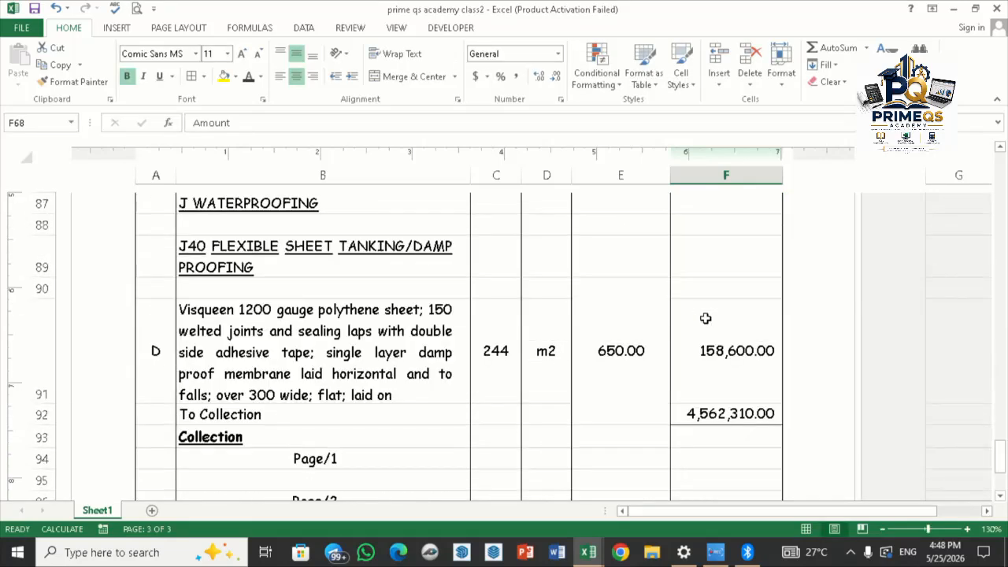
scroll(705, 318, down, 1)
drag(224, 335, 707, 334)
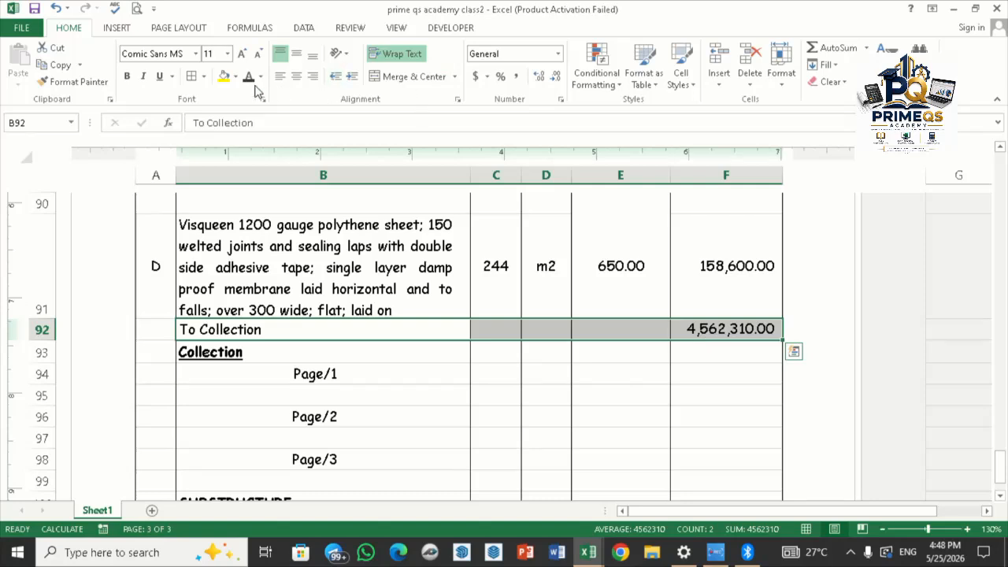
click(204, 77)
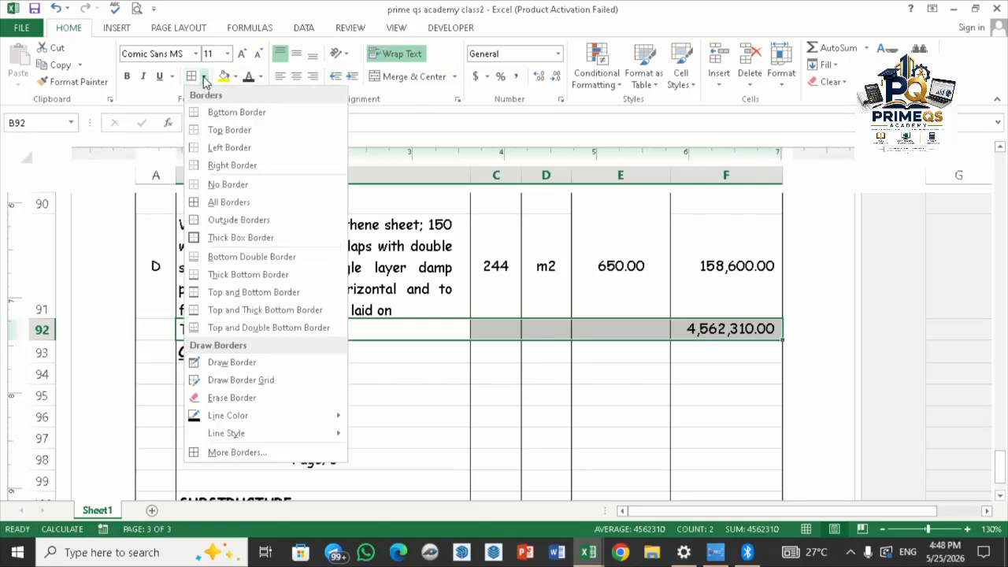
click(240, 451)
click(255, 234)
click(246, 181)
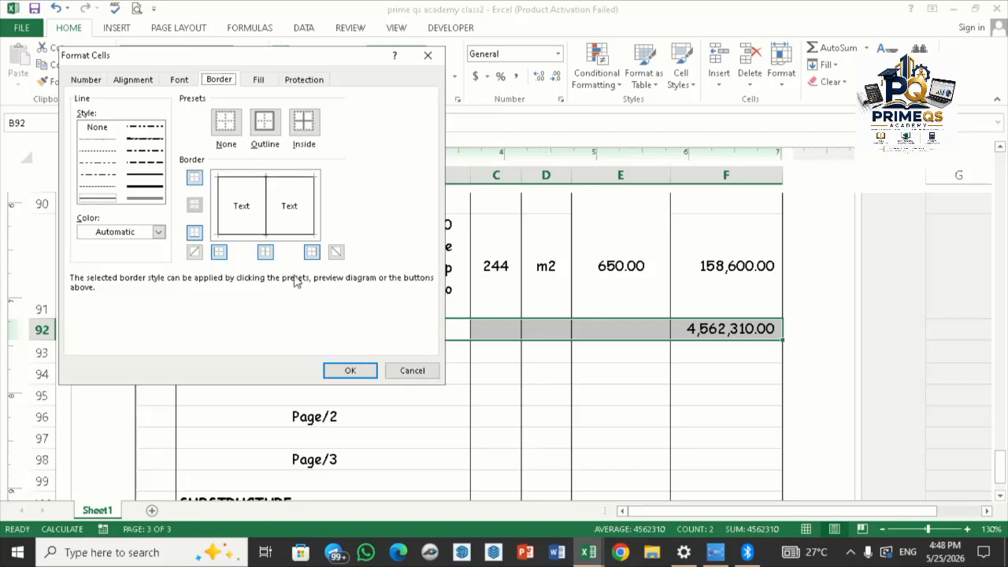
click(350, 370)
click(447, 389)
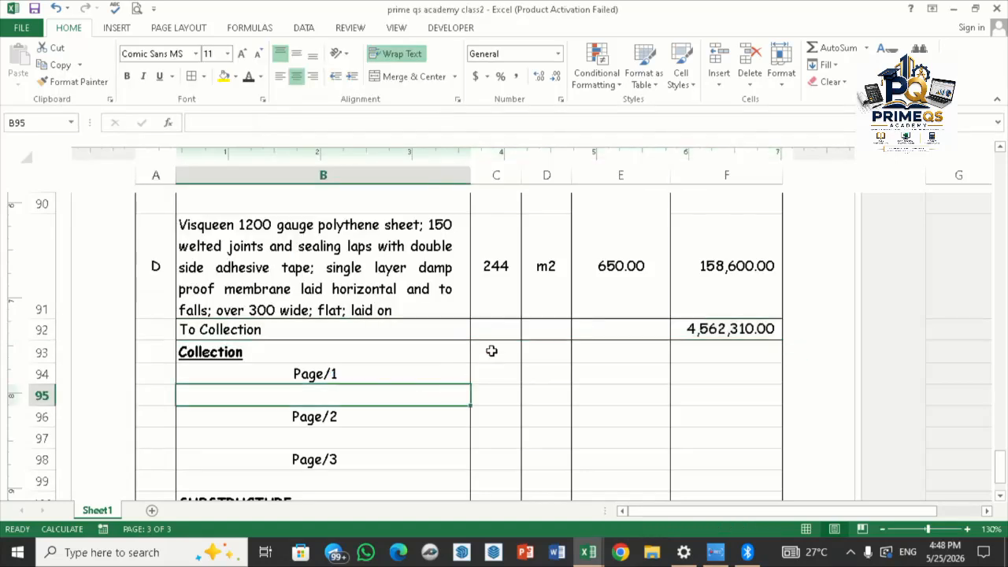
Step: Review the Collection section and check the first page's To Collection formula in F33
click(602, 371)
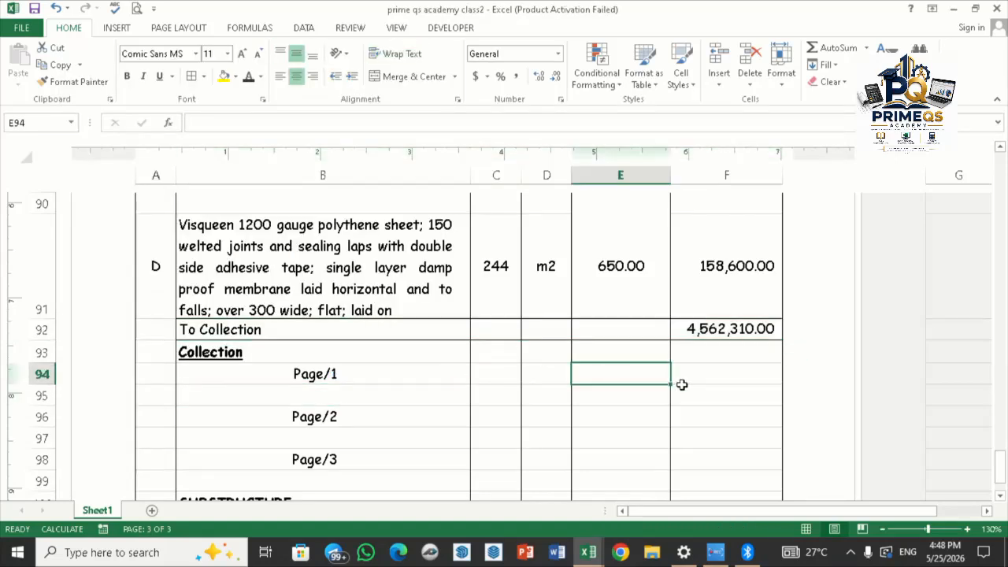
scroll(685, 382, down, 1)
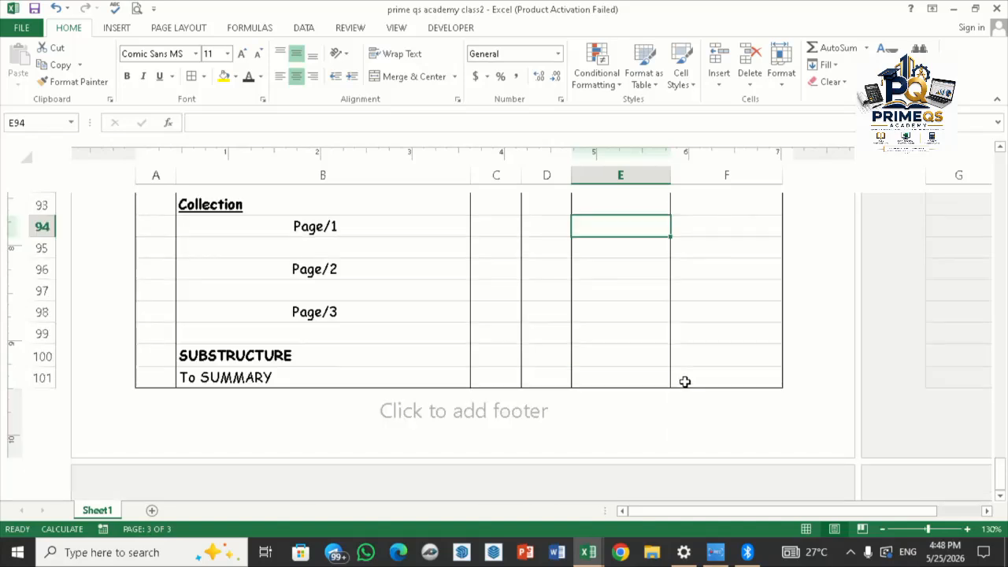
scroll(684, 383, up, 1)
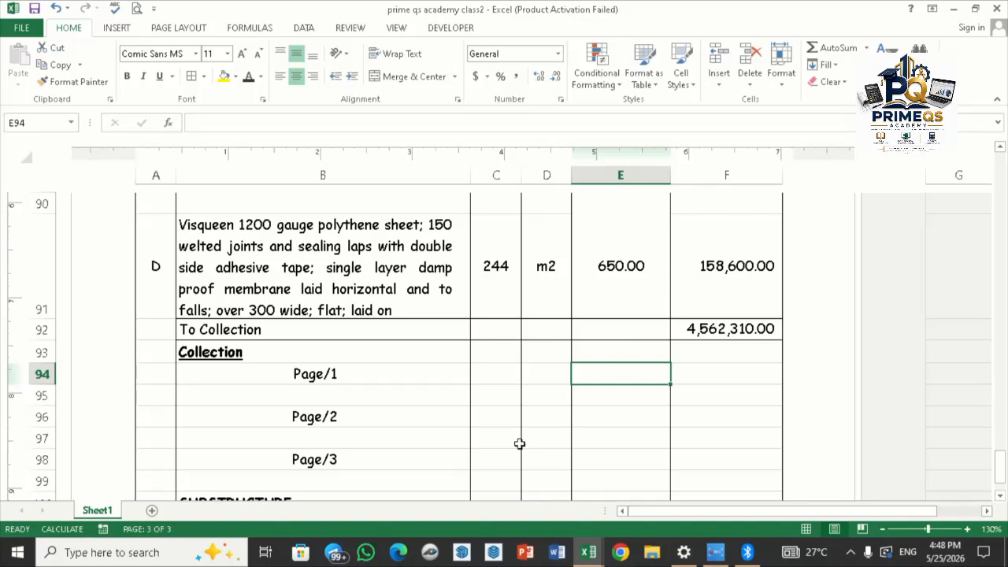
scroll(520, 443, up, 7)
scroll(520, 444, up, 15)
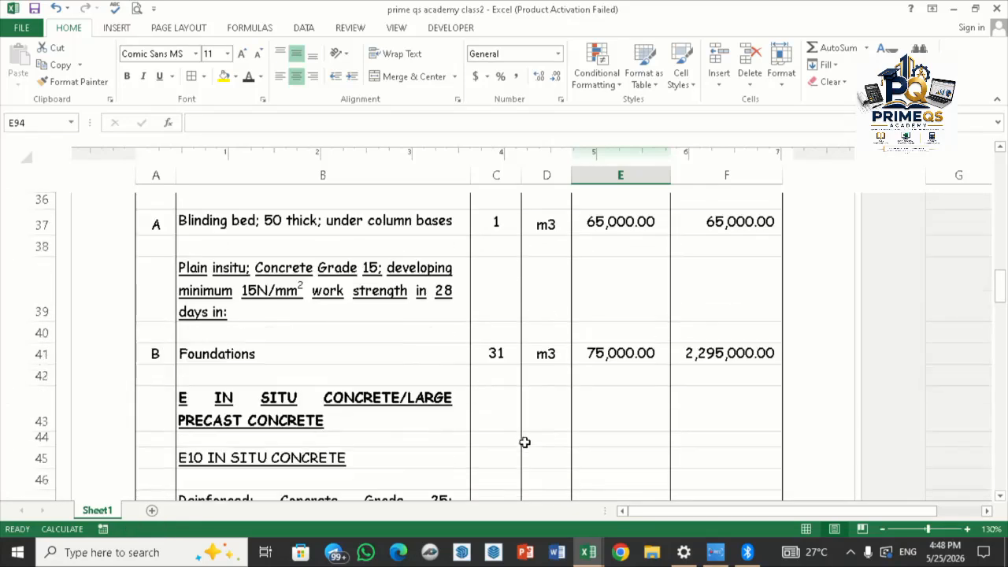
scroll(525, 444, up, 8)
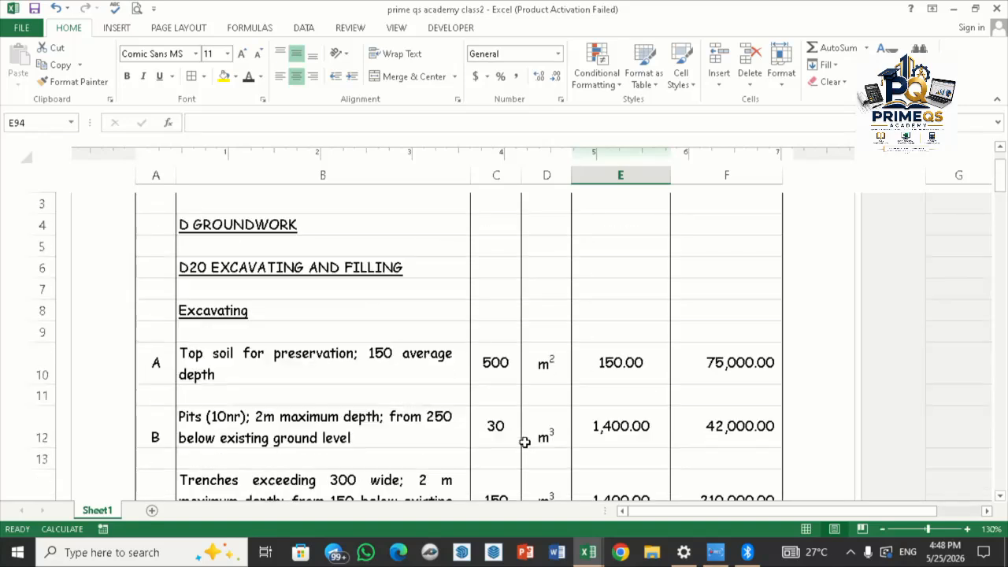
scroll(525, 443, down, 8)
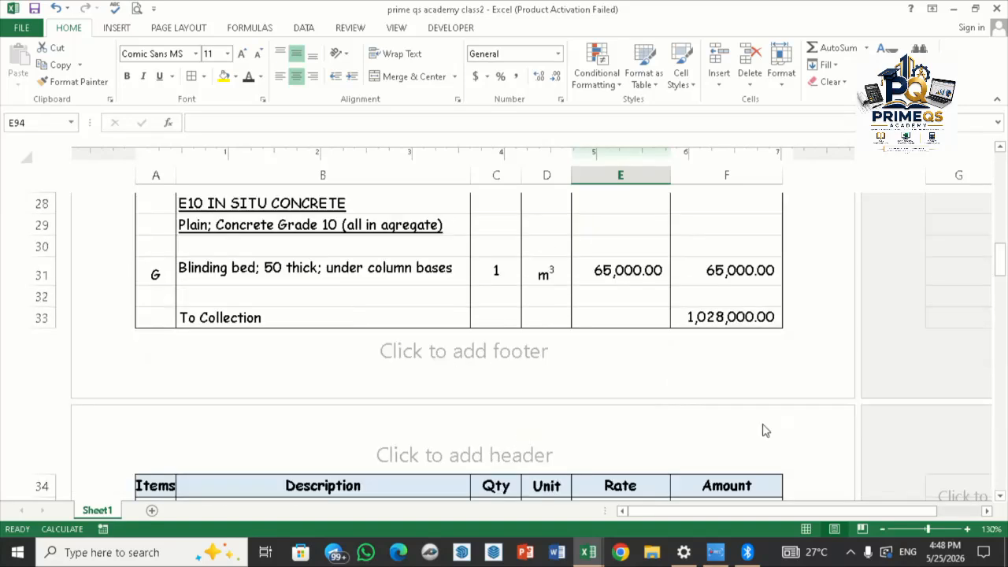
double_click(729, 316)
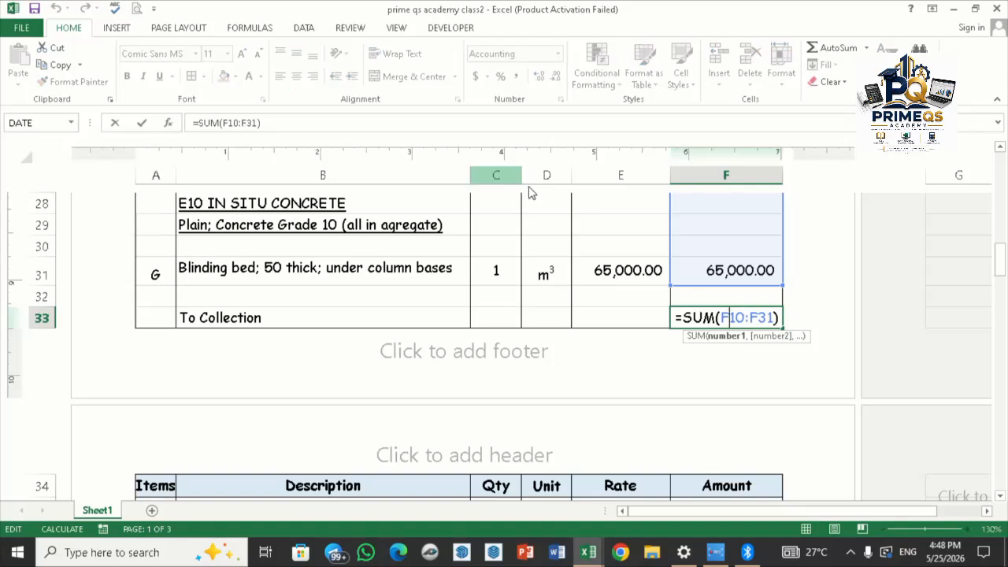
key(Return)
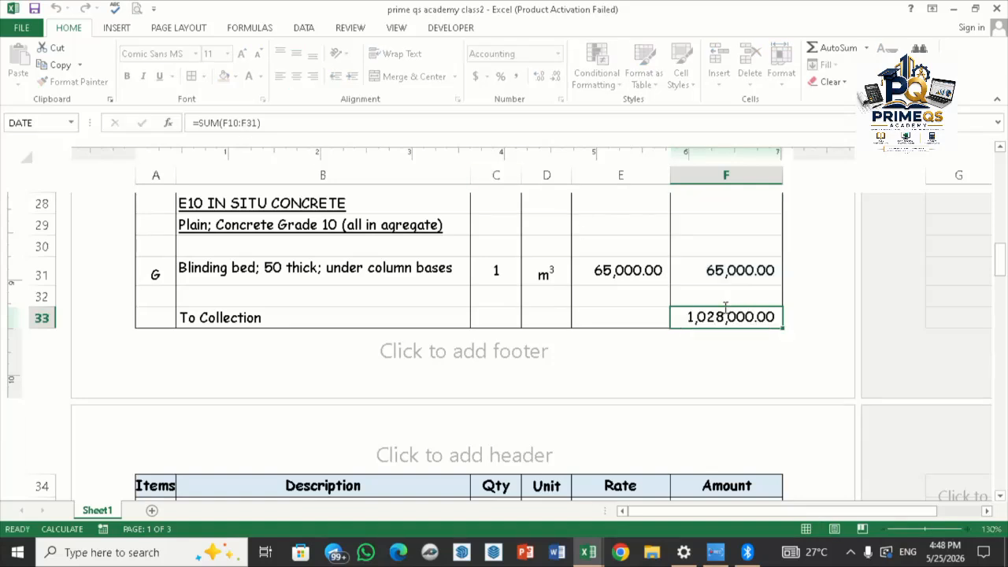
Step: Check the SUM ranges of the To Collection formulas in F67 and F92 on the second and third pages
scroll(725, 310, down, 7)
scroll(726, 309, down, 5)
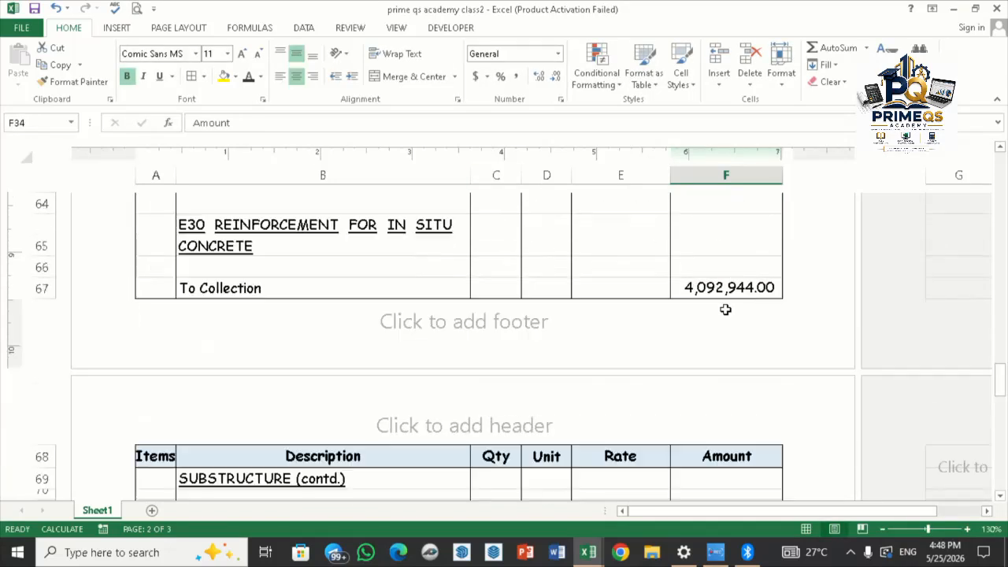
double_click(733, 286)
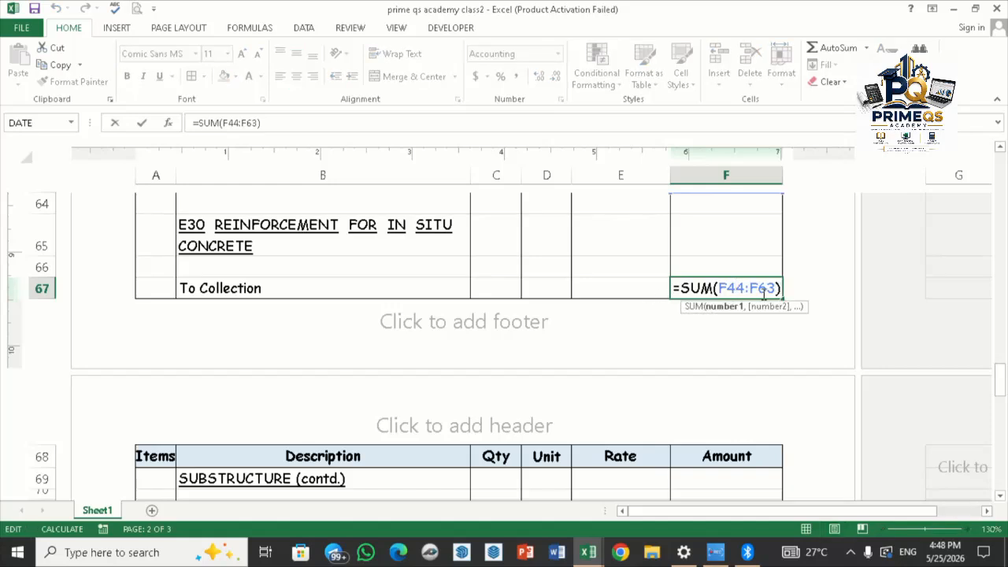
key(Return)
scroll(749, 333, down, 7)
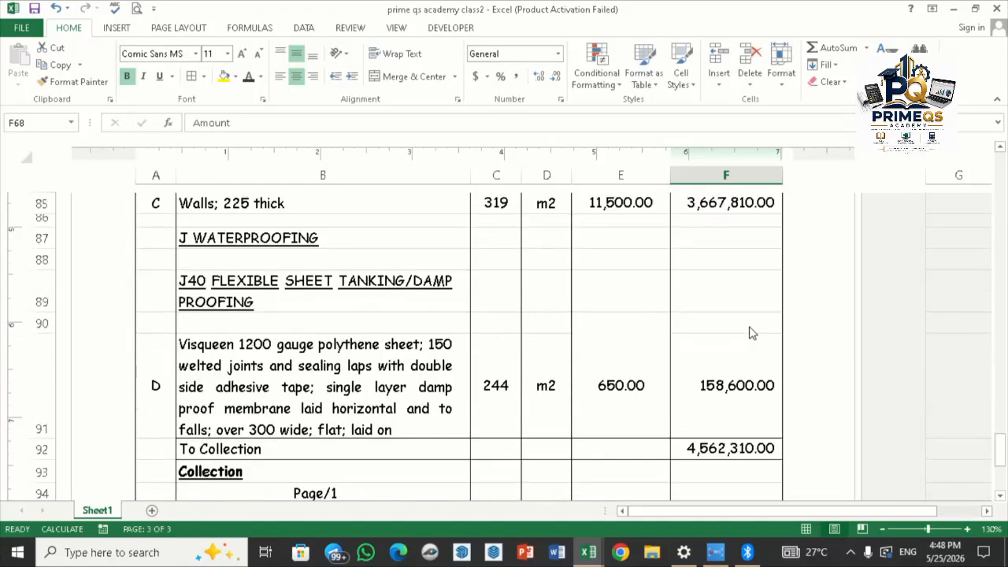
scroll(749, 333, down, 2)
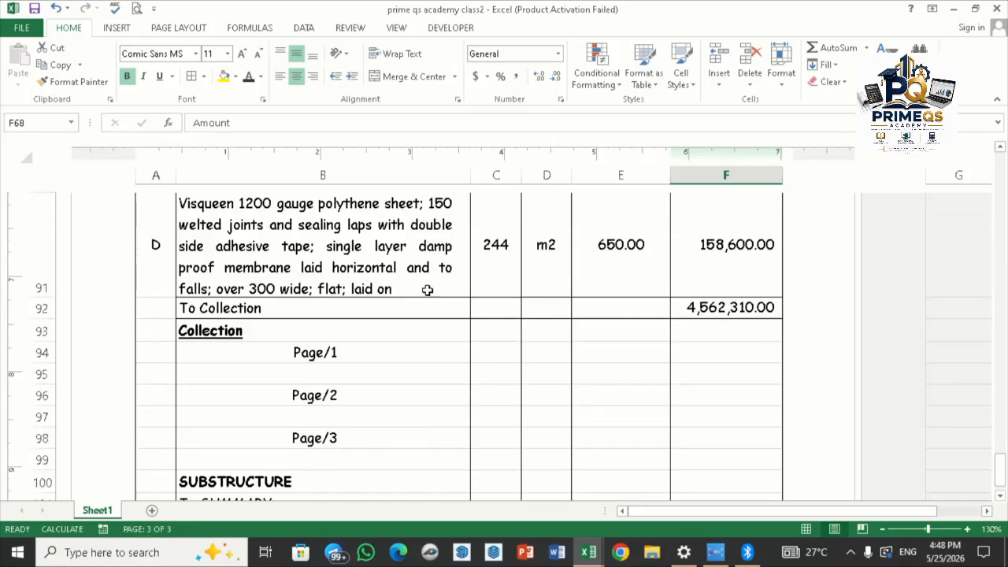
double_click(768, 309)
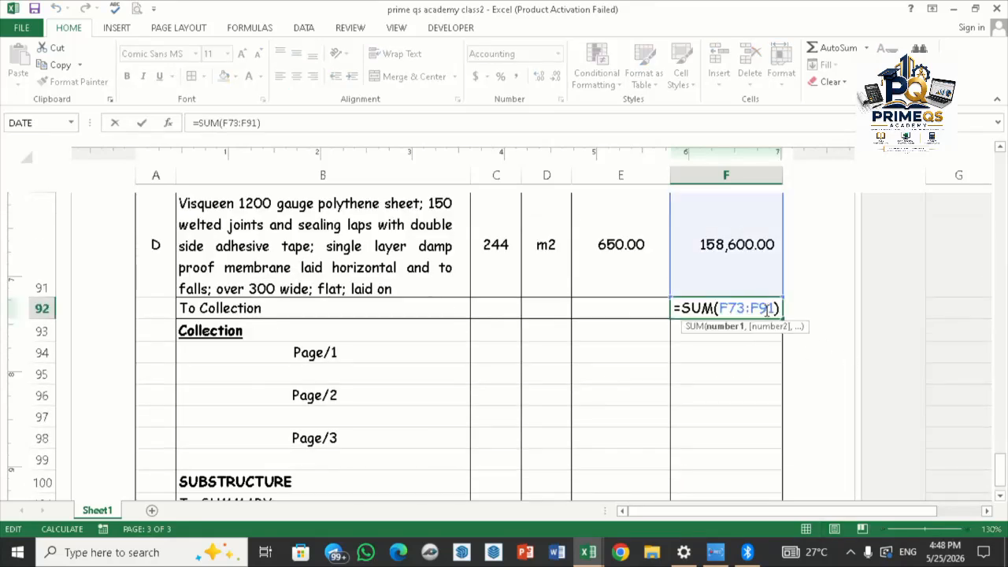
key(Return)
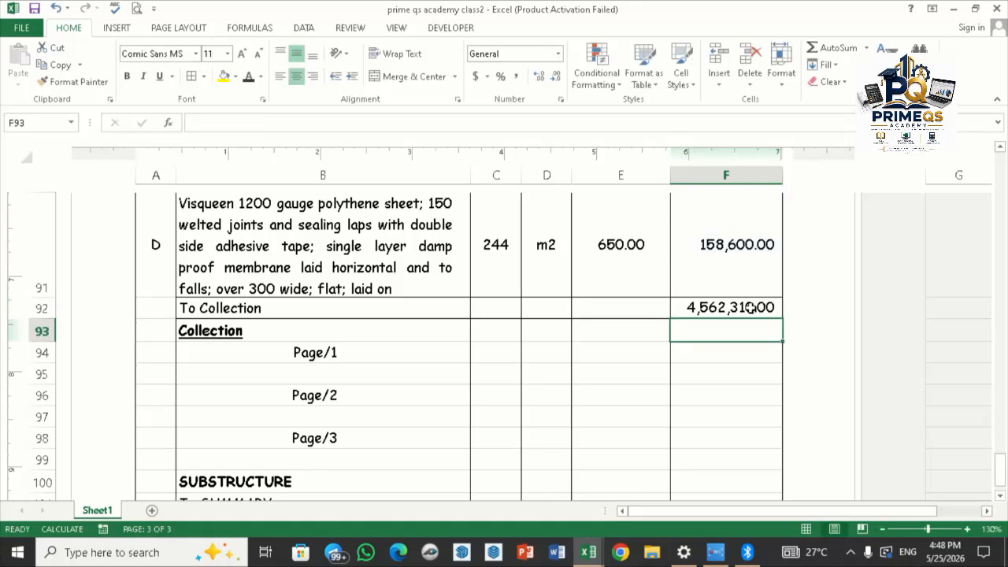
Step: Change the Collection heading in B93 to "Page Collection"
click(618, 353)
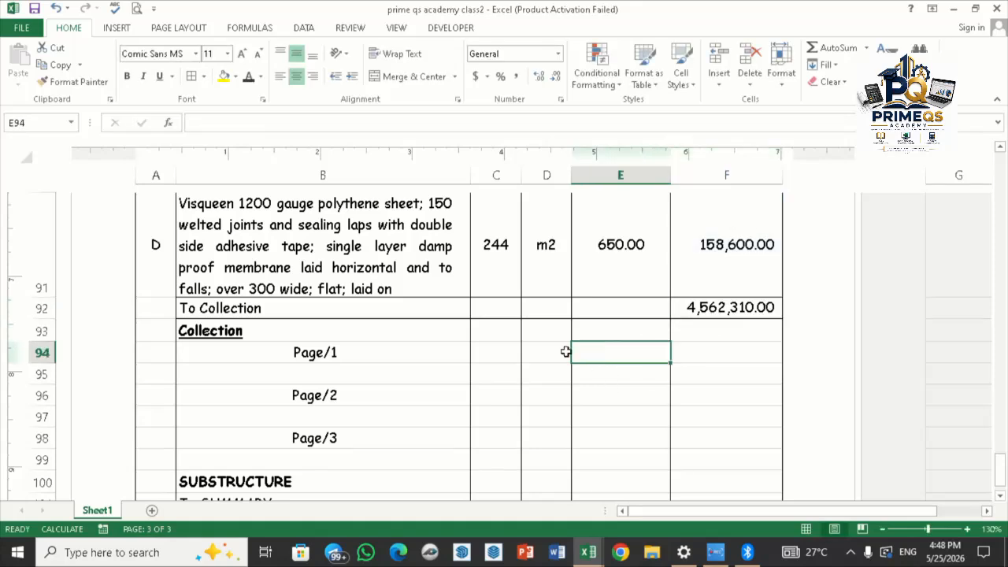
double_click(263, 331)
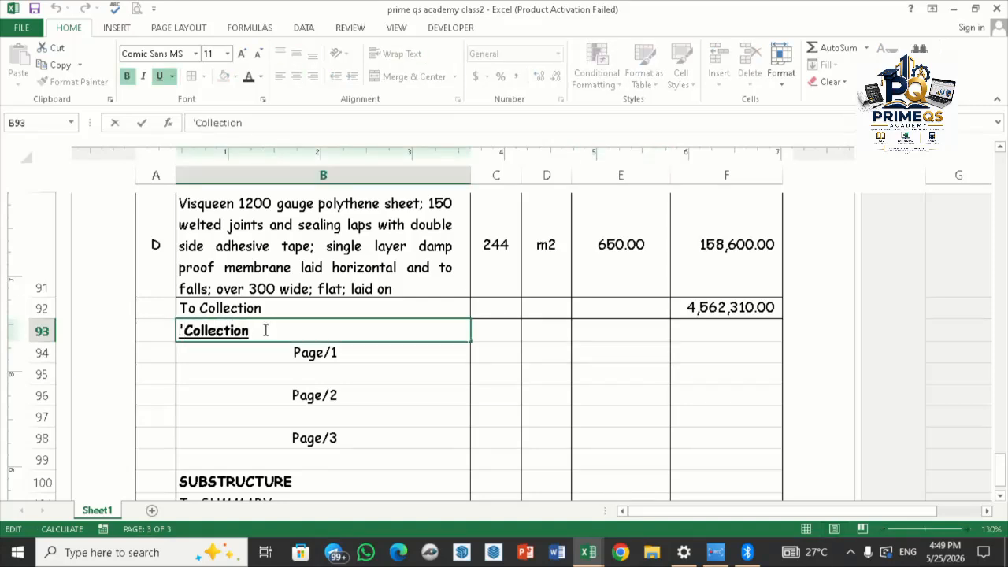
key(BackSpace)
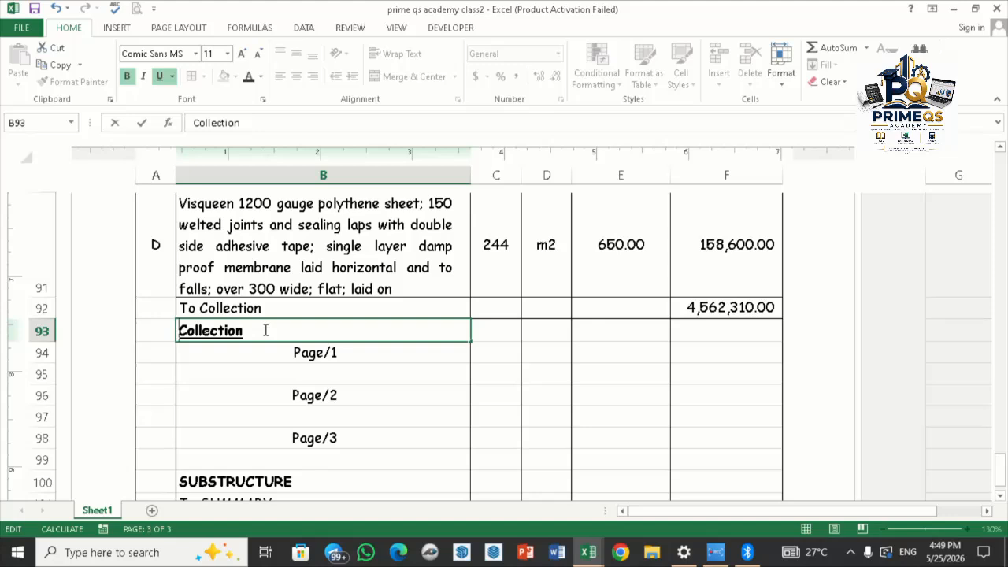
text(Page)
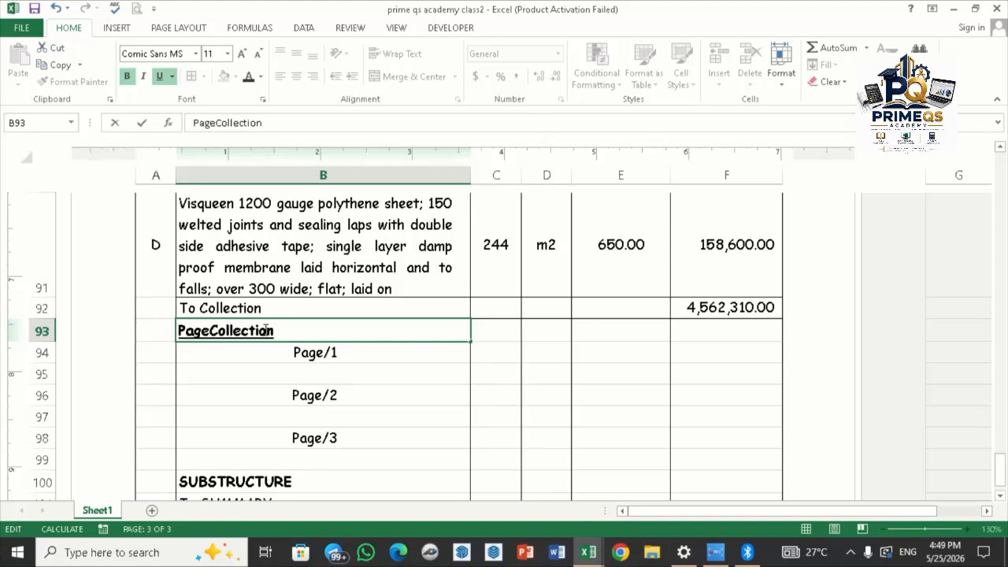
text(s)
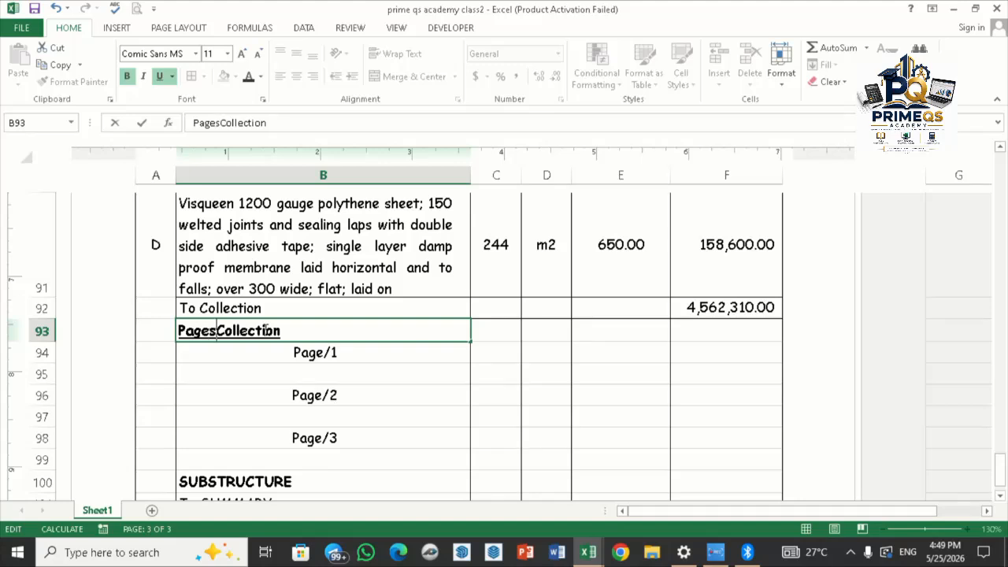
key(BackSpace)
key(BackSpace)
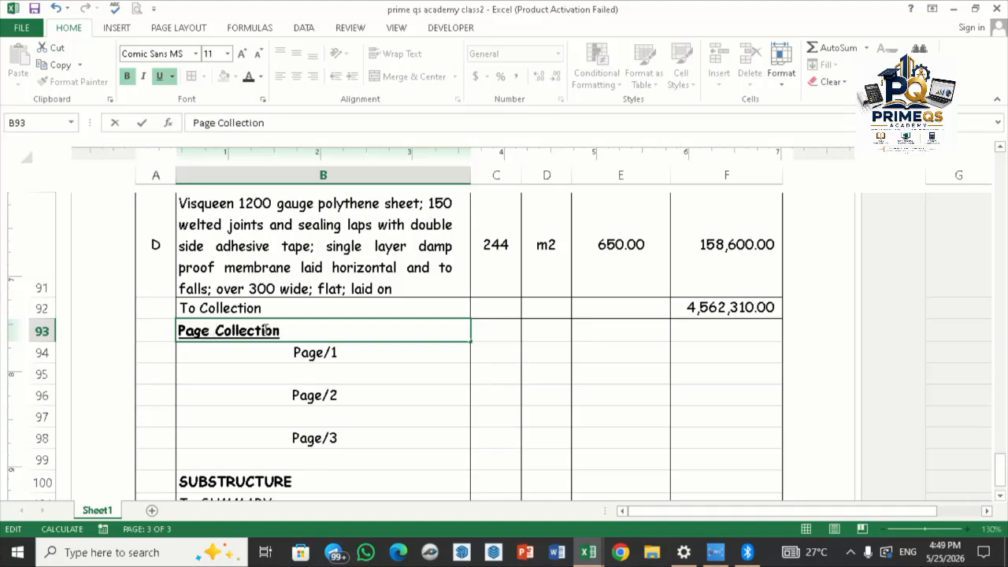
key(Return)
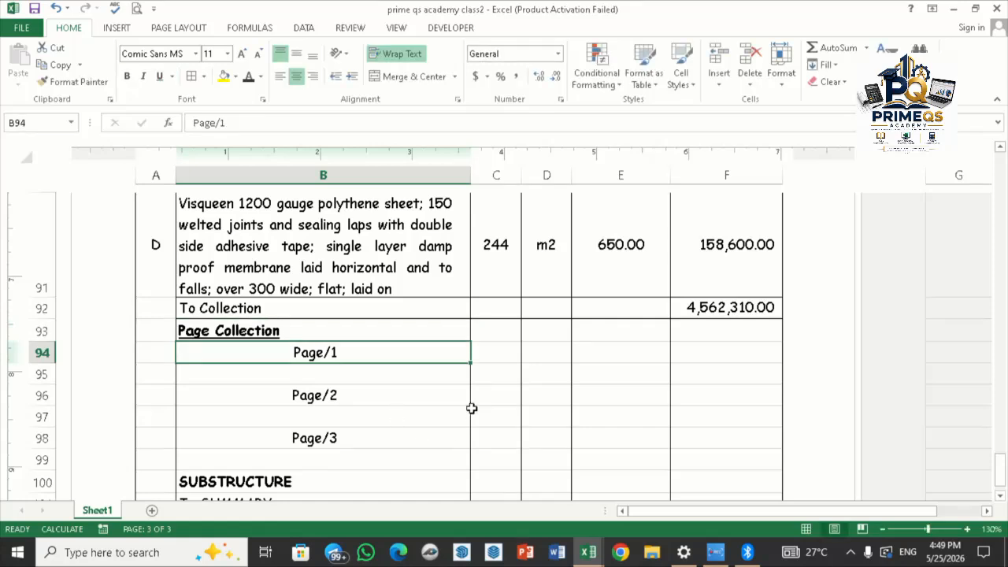
Step: Link the Page/1 amount in F94 to the first page's To Collection total with =F33
click(474, 411)
click(495, 352)
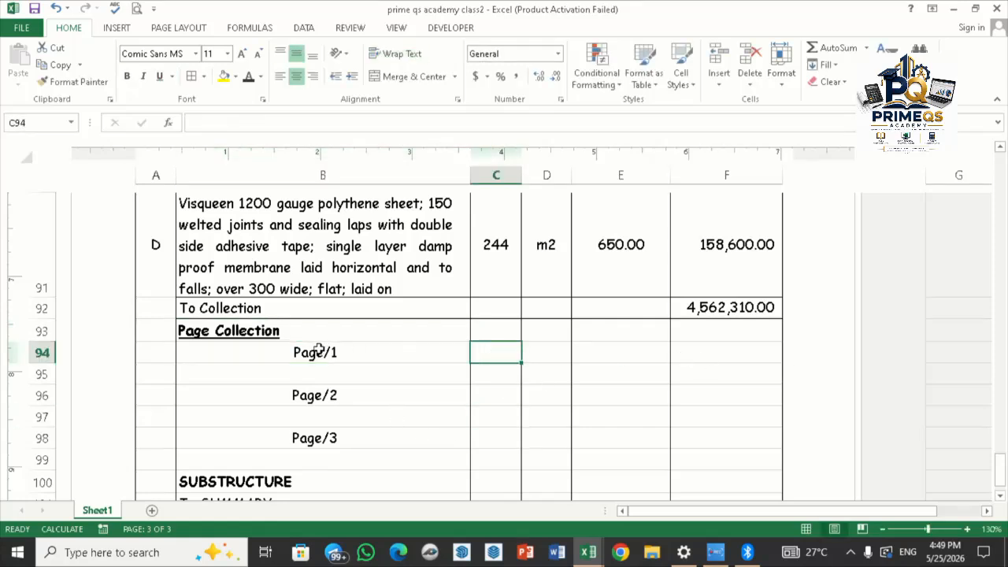
click(721, 354)
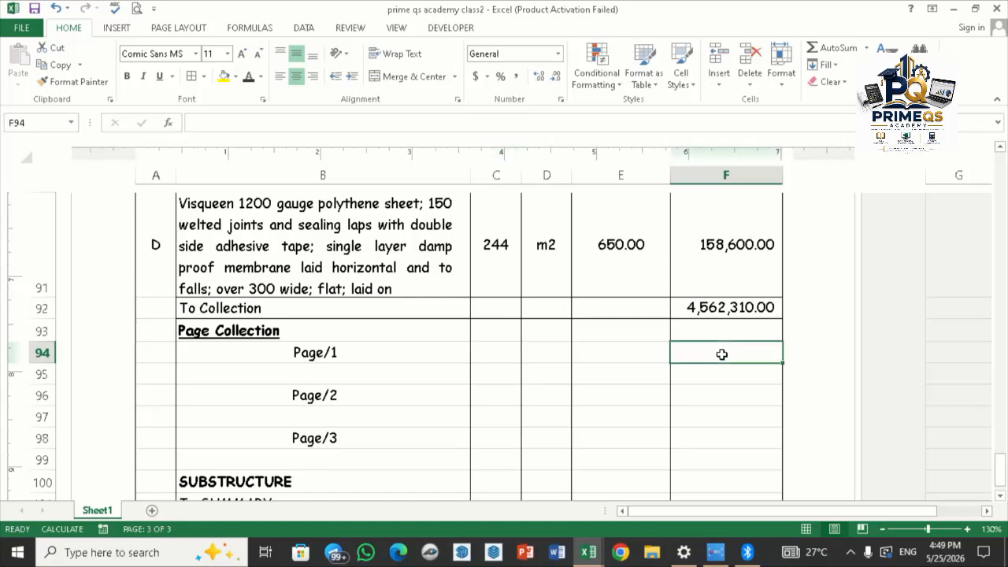
text(=)
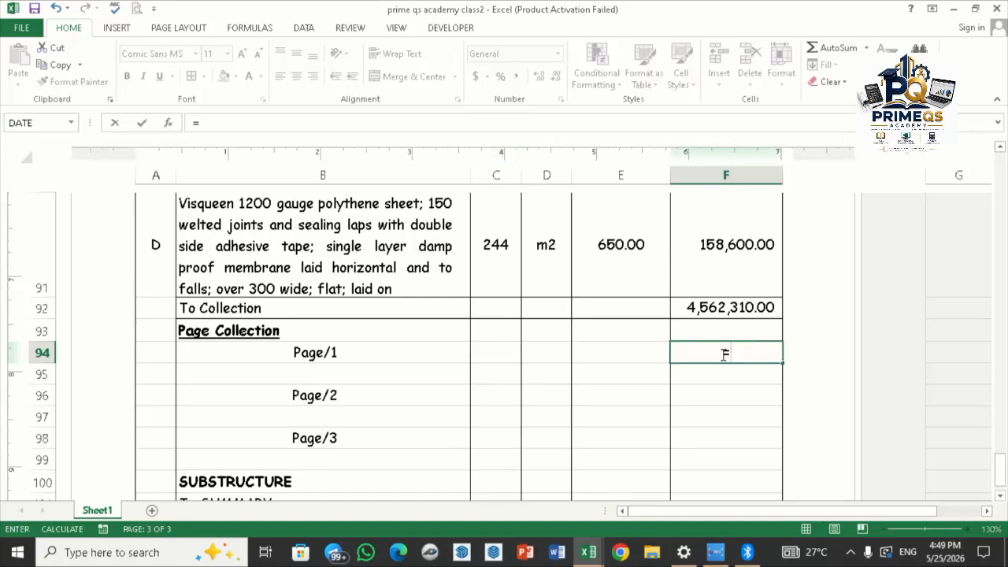
scroll(715, 350, up, 5)
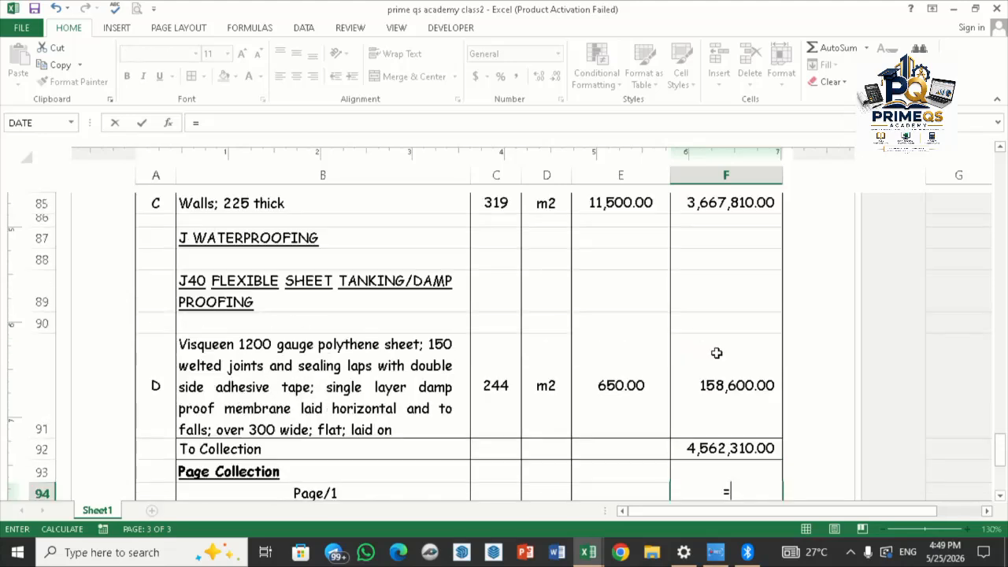
scroll(716, 350, up, 10)
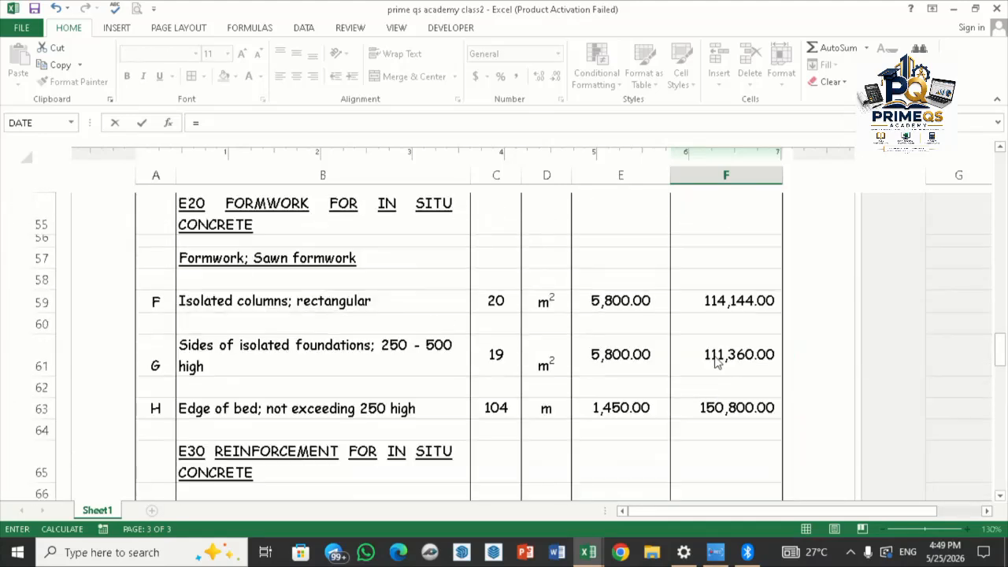
scroll(716, 359, up, 12)
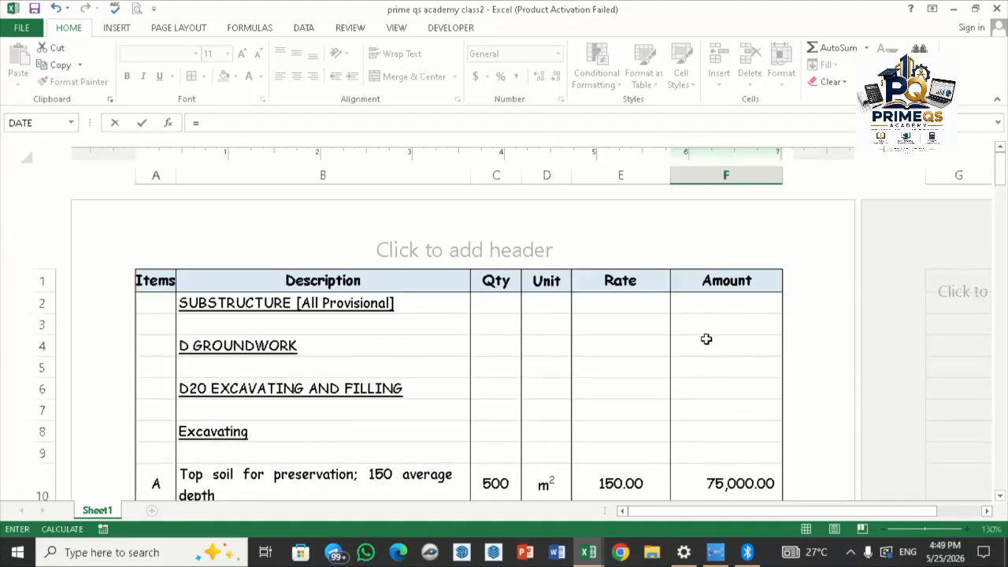
scroll(708, 354, down, 8)
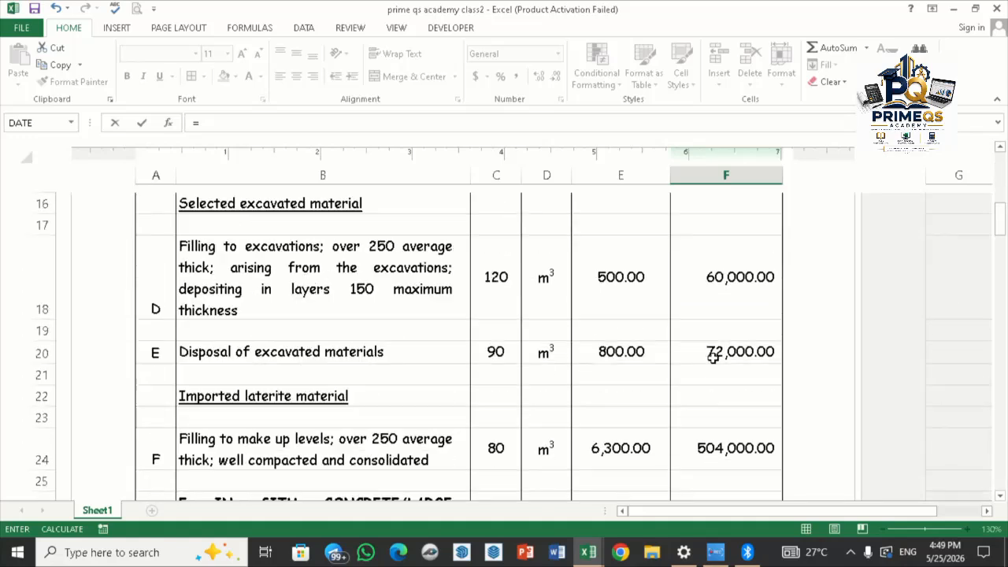
scroll(713, 358, down, 1)
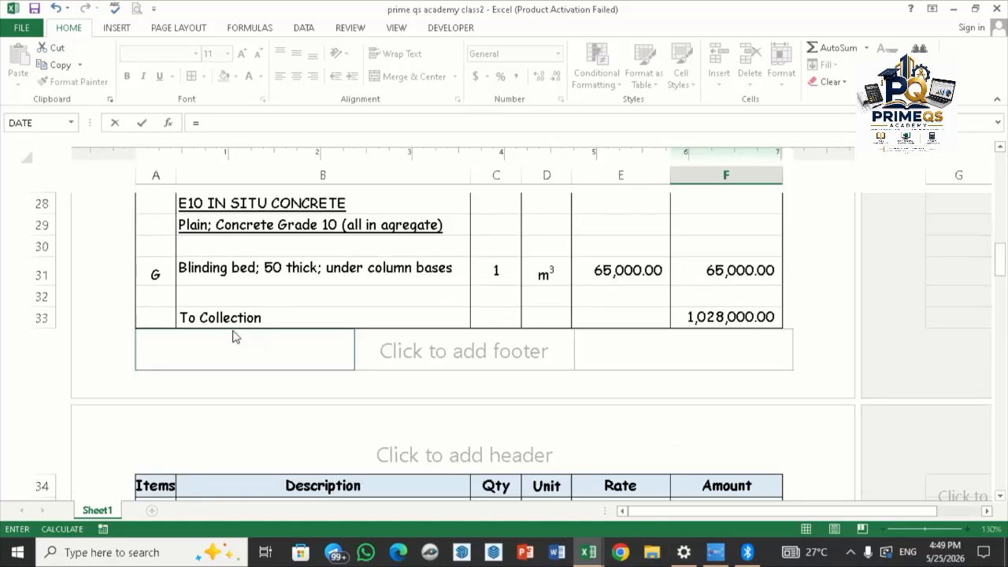
click(717, 316)
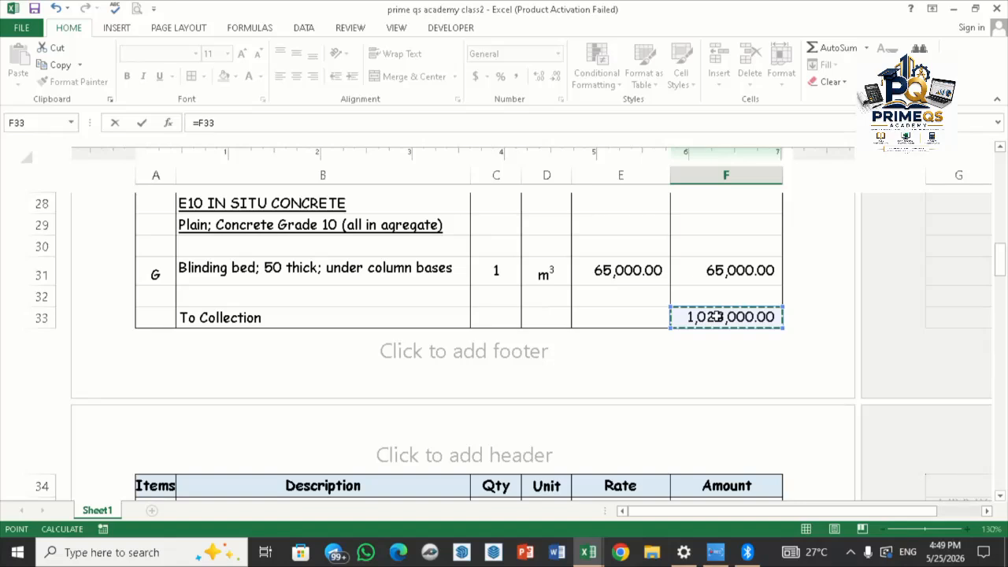
key(Return)
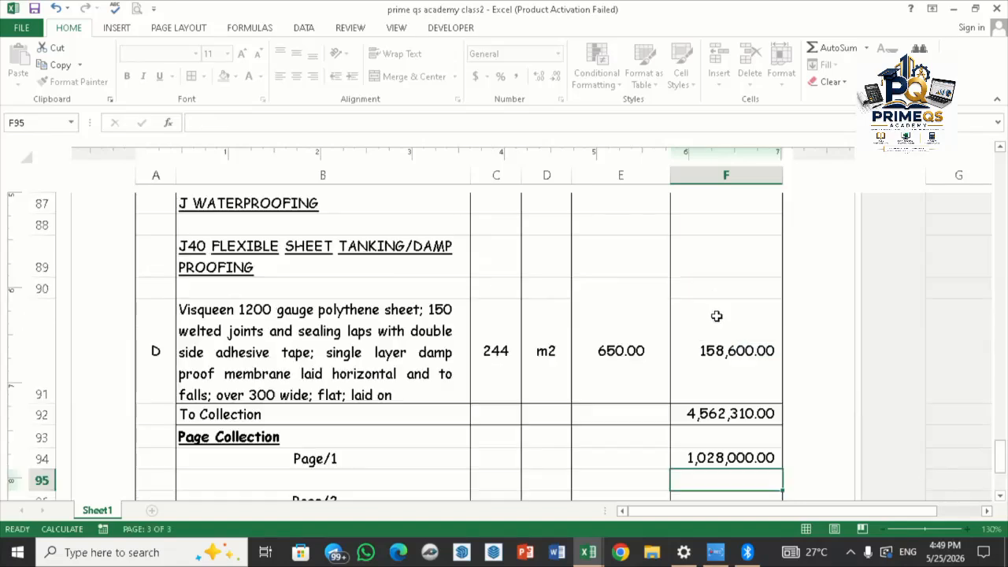
Step: Link the Page/2 amount in F96 to the second page's To Collection total with =F67
scroll(733, 315, down, 1)
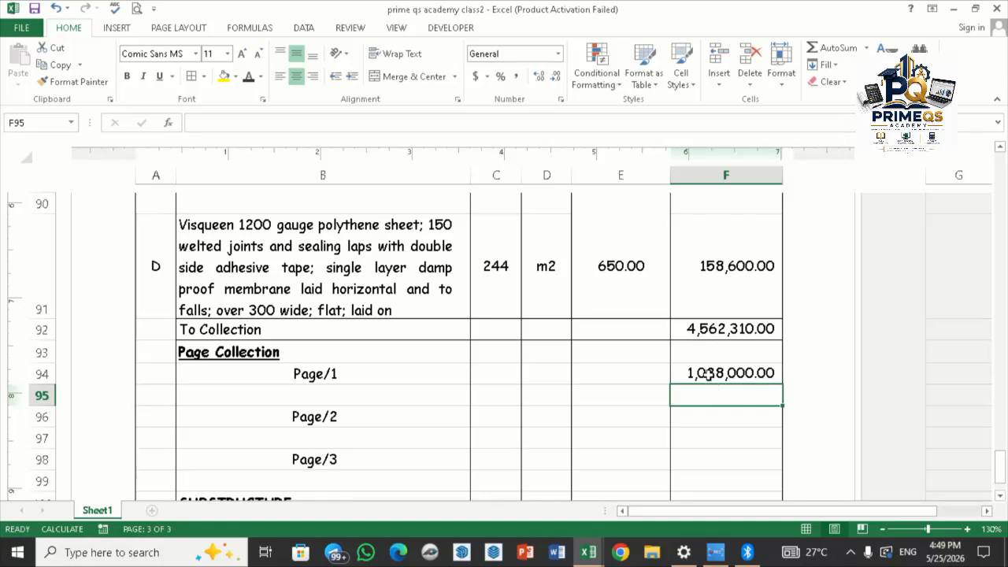
click(706, 417)
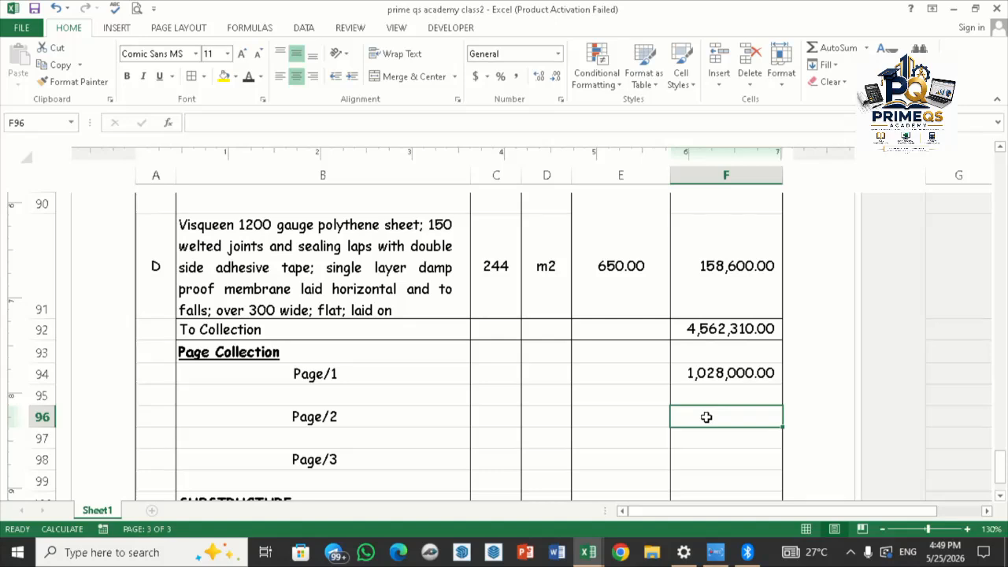
text(=)
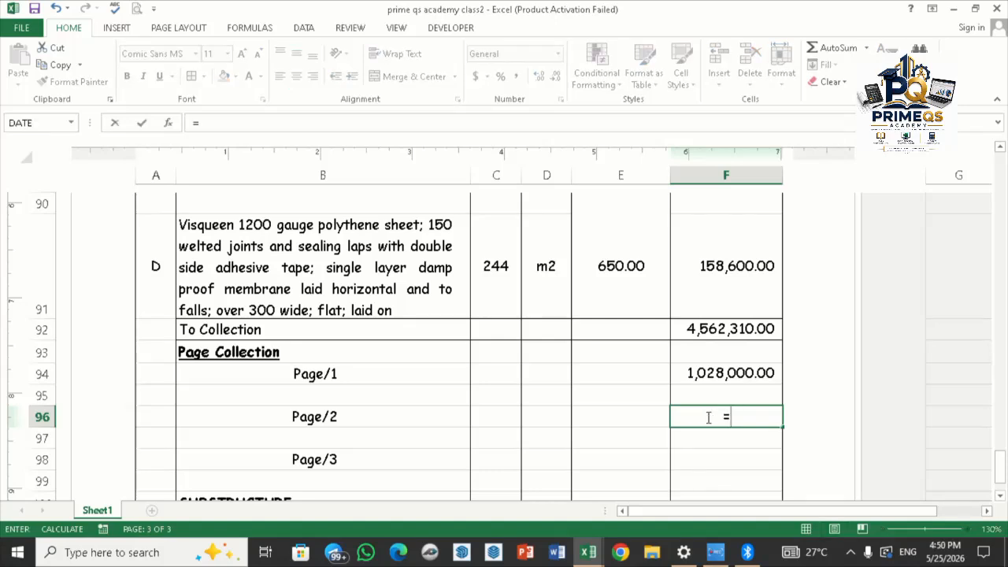
scroll(725, 418, up, 10)
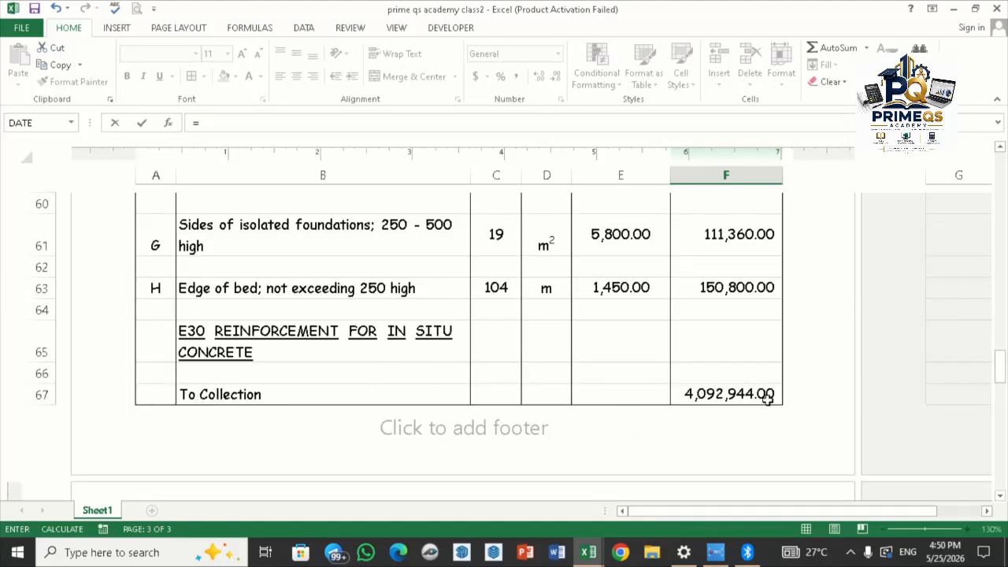
click(746, 394)
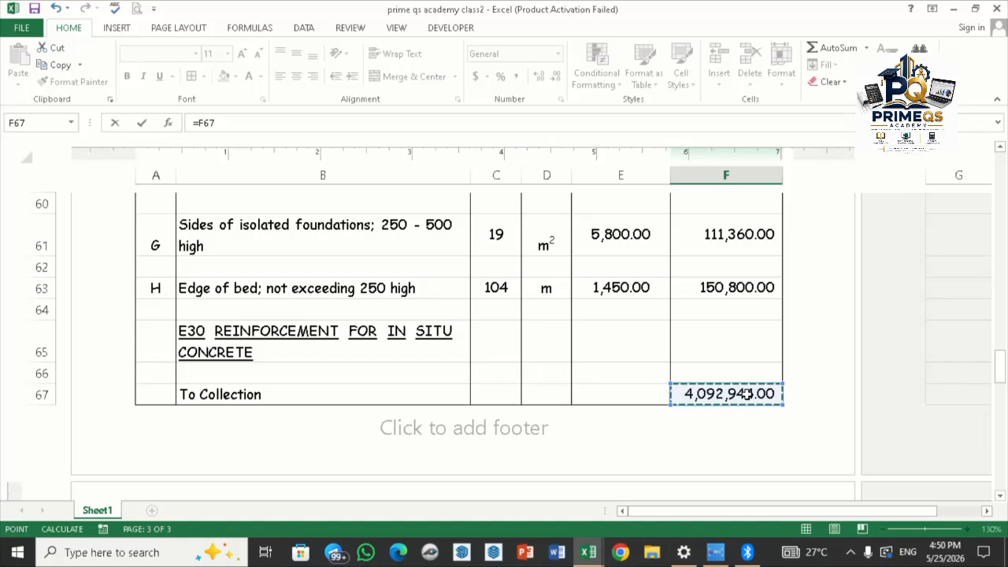
key(Return)
Step: Link the Page/3 amount in F98 to the third page's To Collection total with =F92
scroll(741, 394, down, 1)
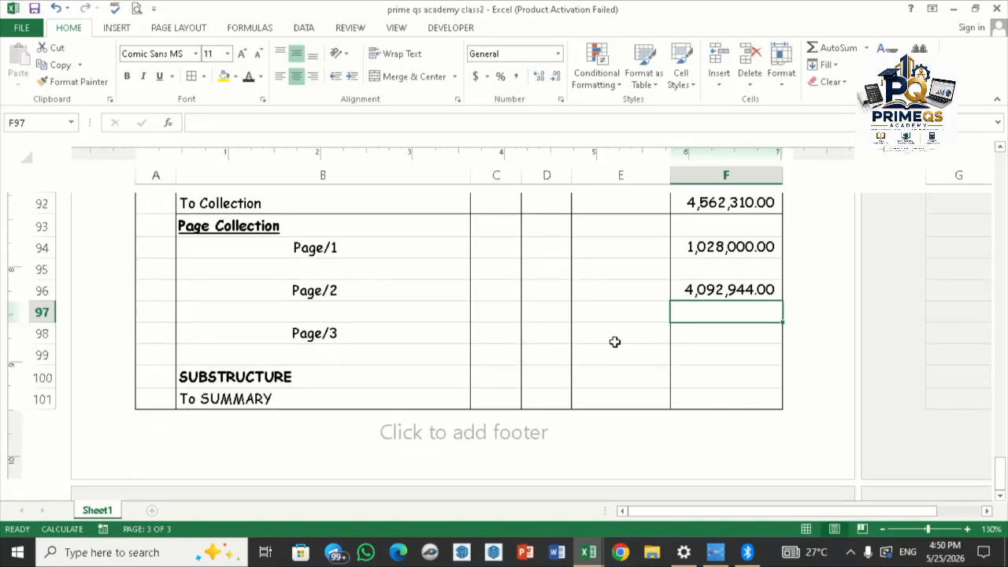
click(724, 334)
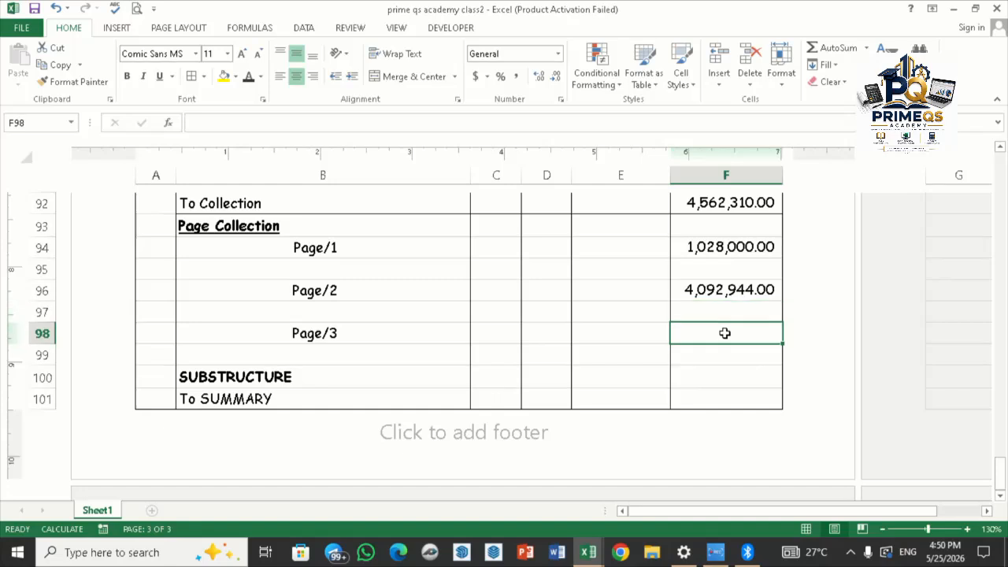
text(=)
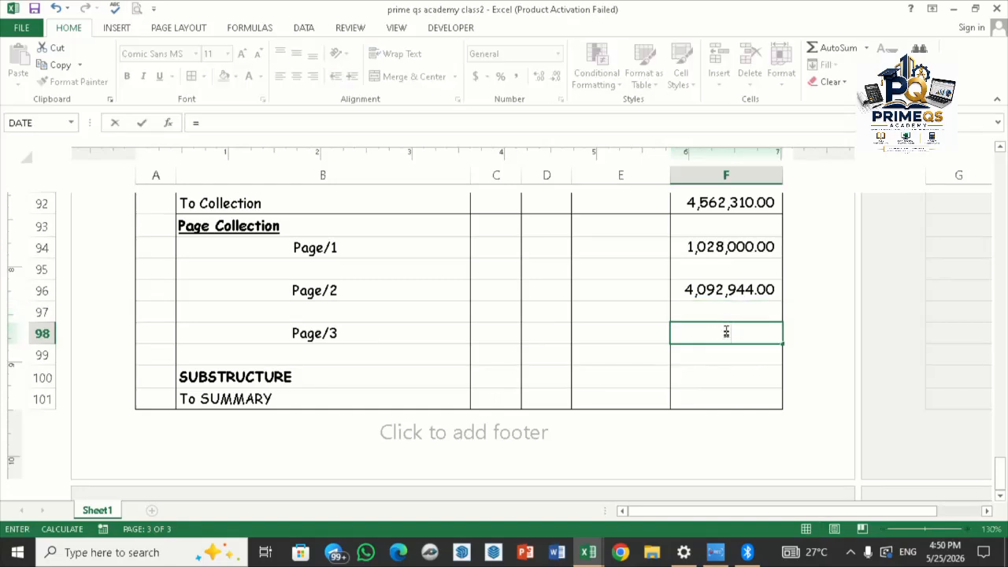
scroll(657, 338, up, 1)
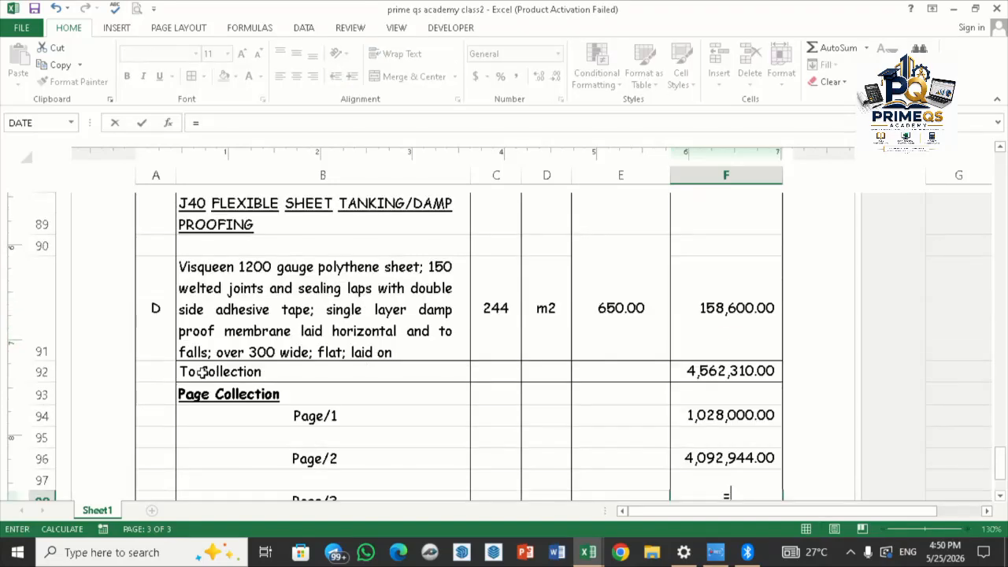
click(741, 372)
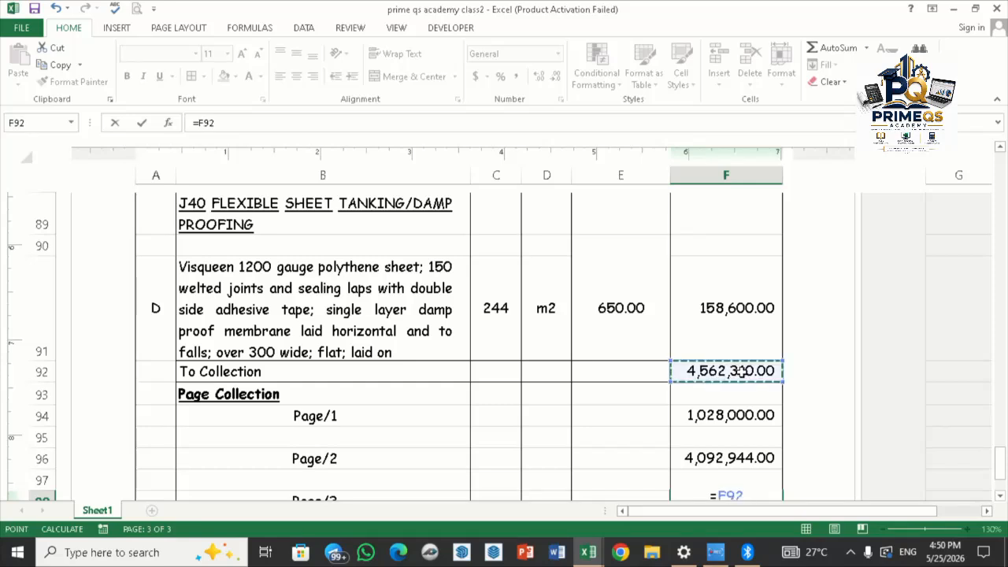
key(Return)
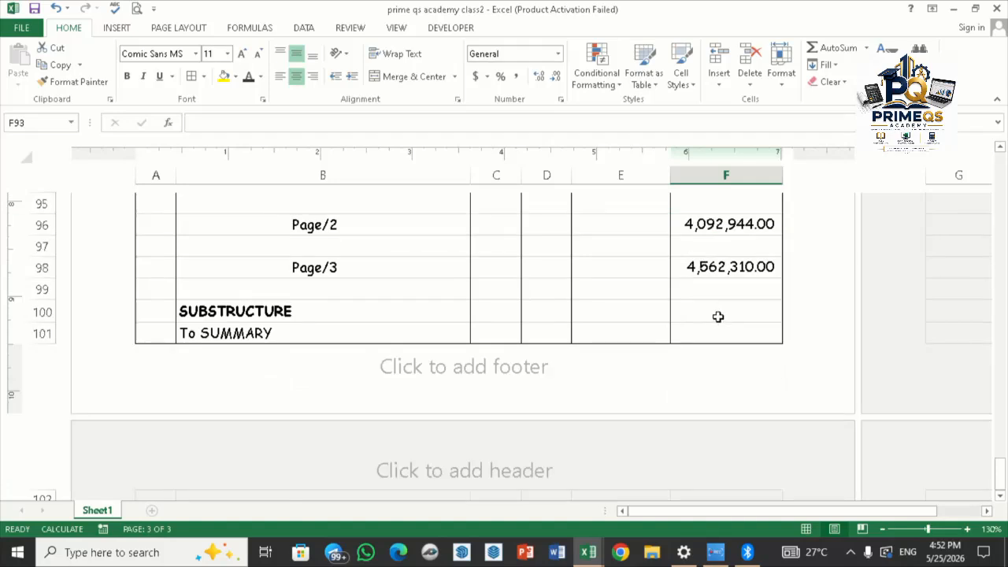
Step: Total the three page amounts in the To SUMMARY cell F101 with the formula =F94+F96+F98
click(714, 337)
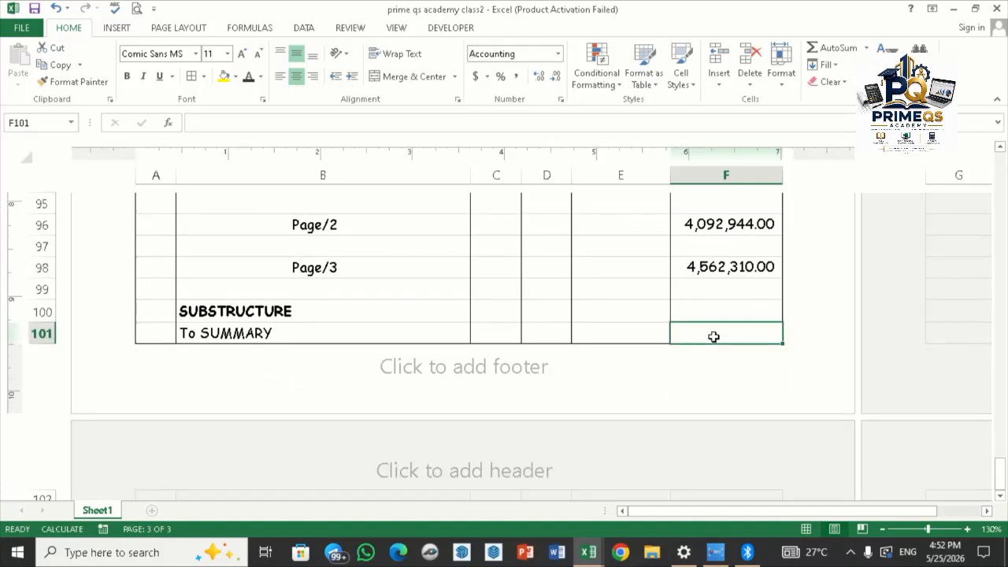
scroll(714, 336, up, 1)
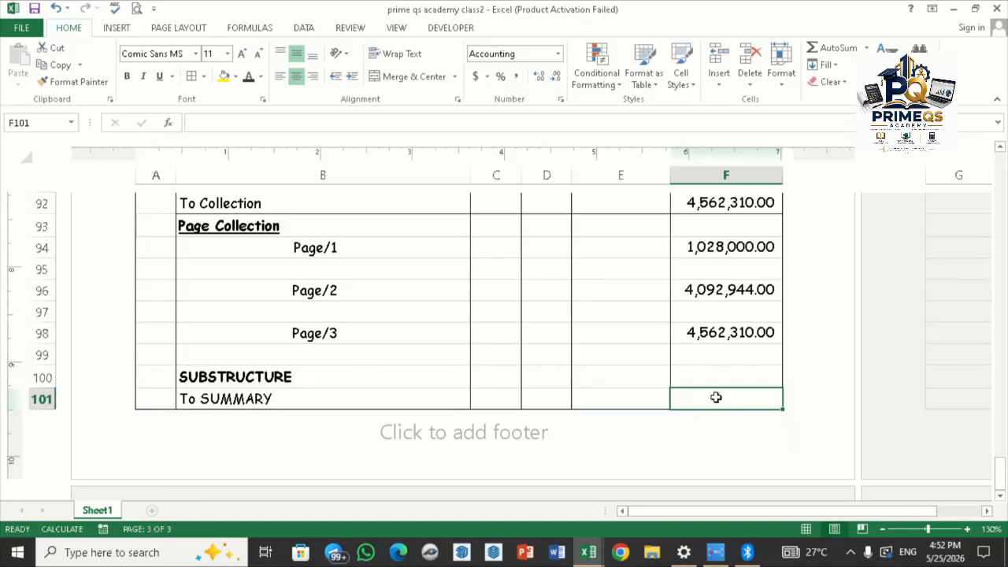
scroll(716, 398, up, 1)
scroll(716, 398, down, 1)
text(=)
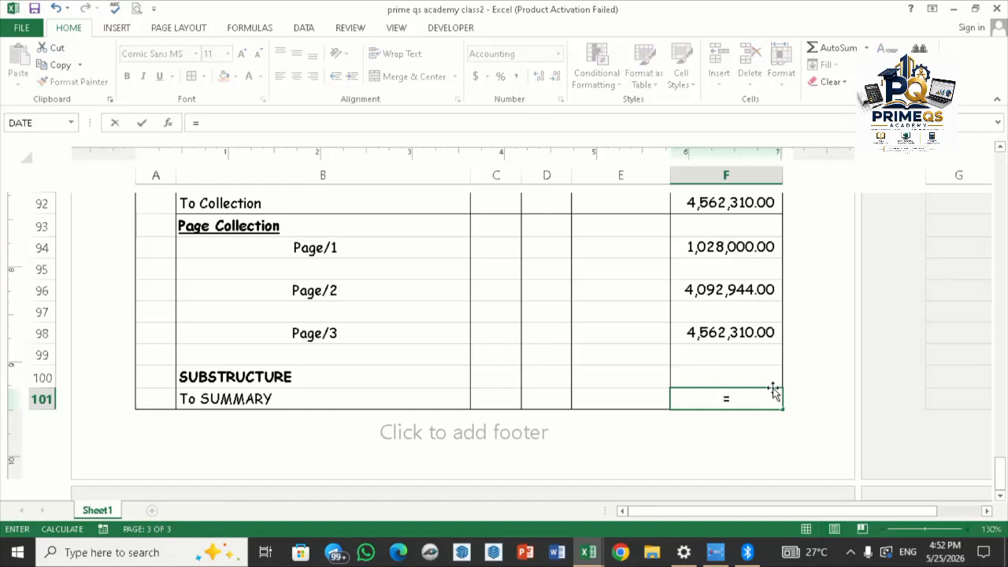
click(732, 247)
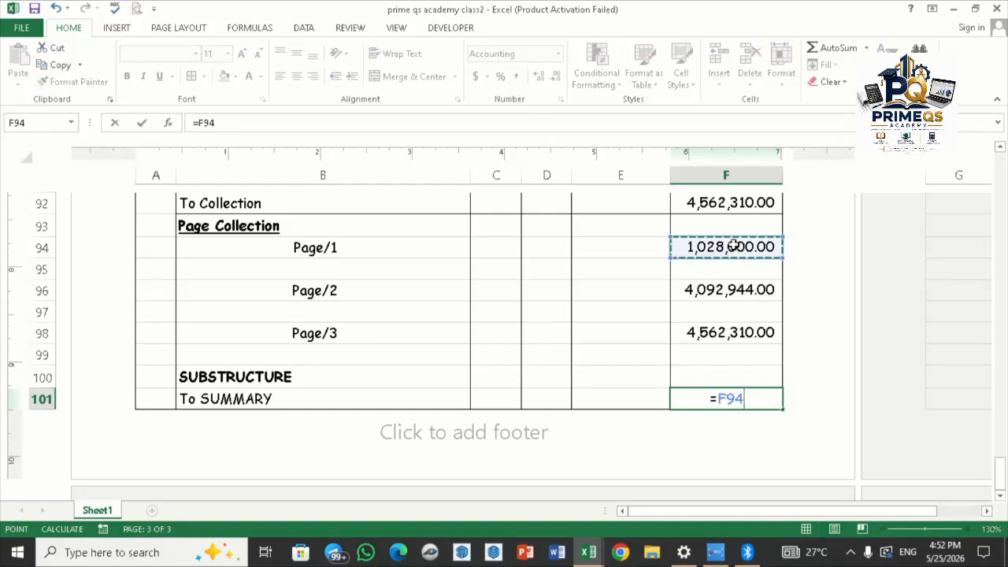
text(+)
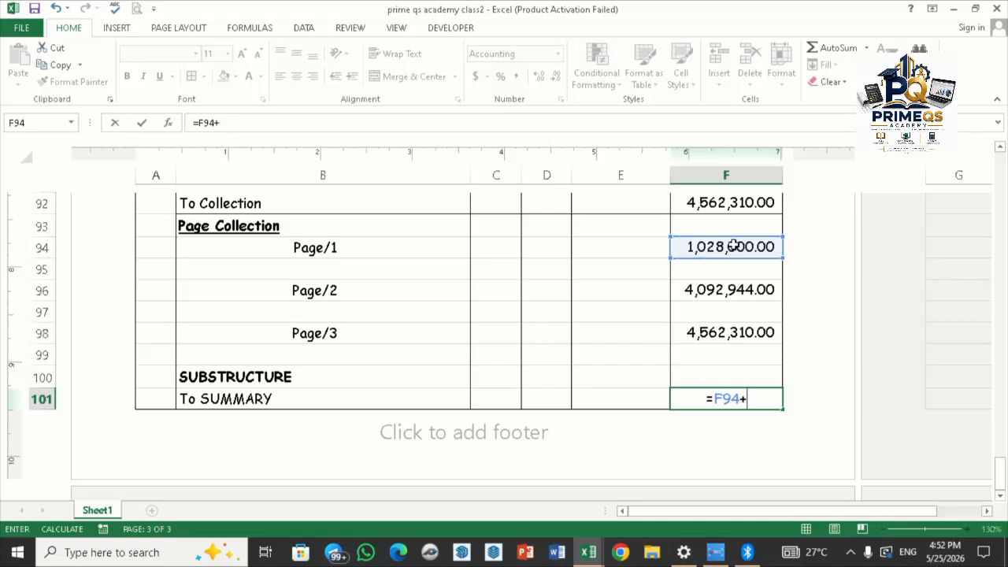
click(728, 289)
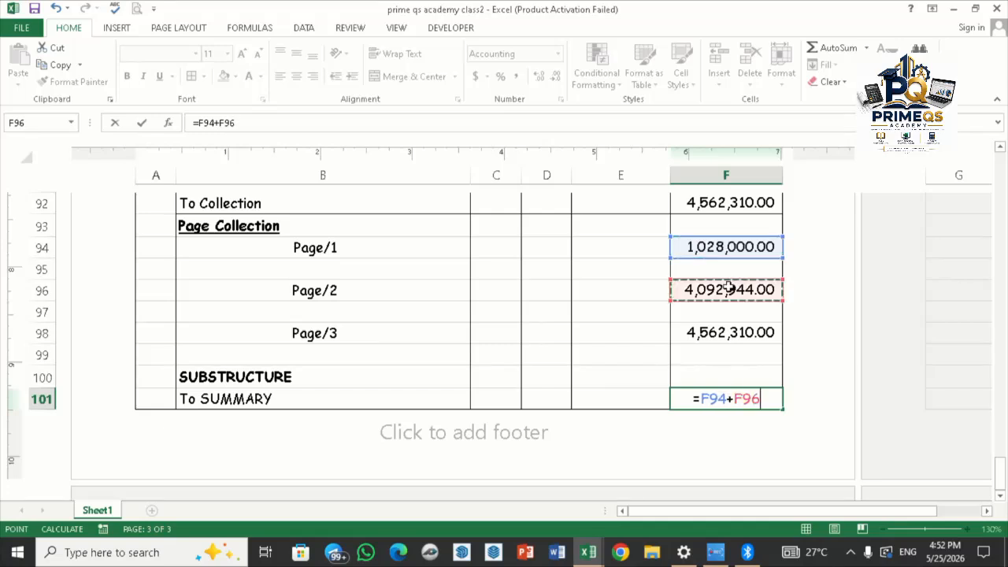
text(+)
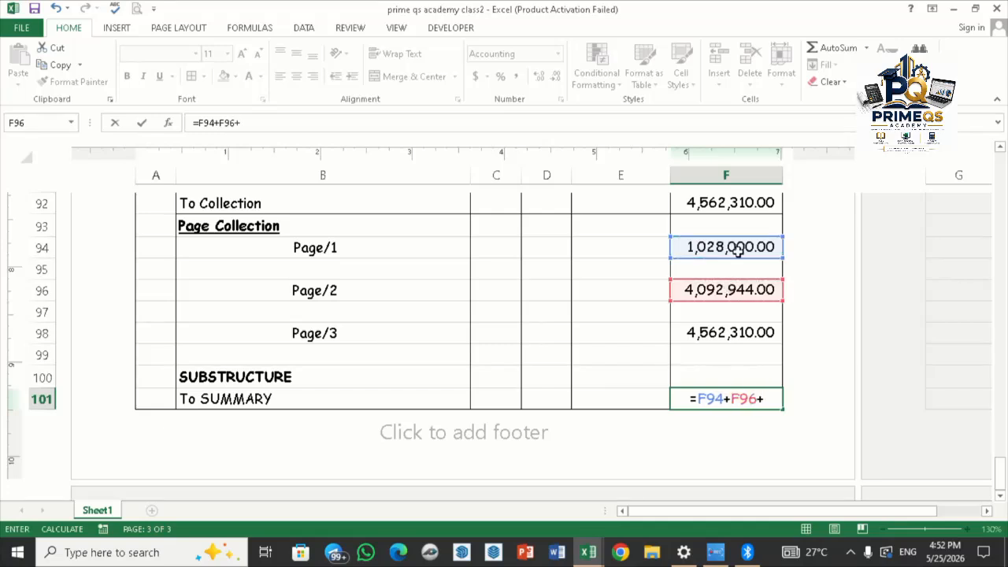
click(728, 334)
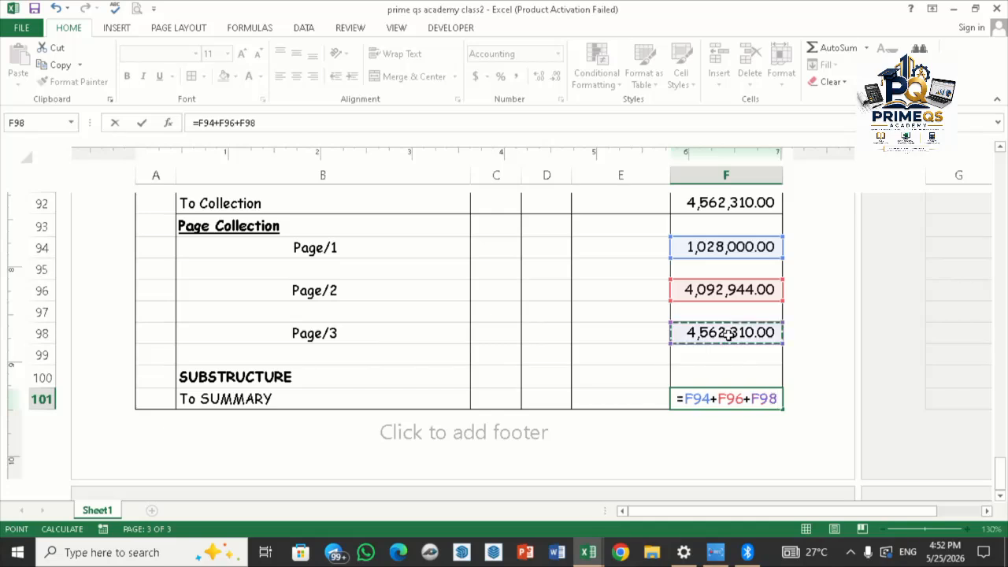
key(Return)
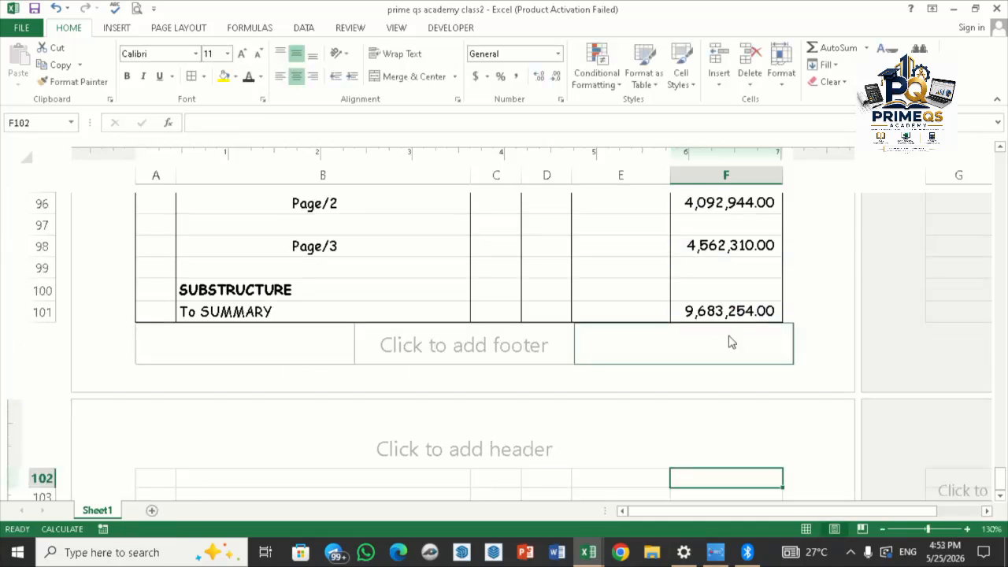
Step: Replace the To SUMMARY formula in F101 with a SUM of the Page Collection amounts in F94:F98
scroll(729, 339, up, 1)
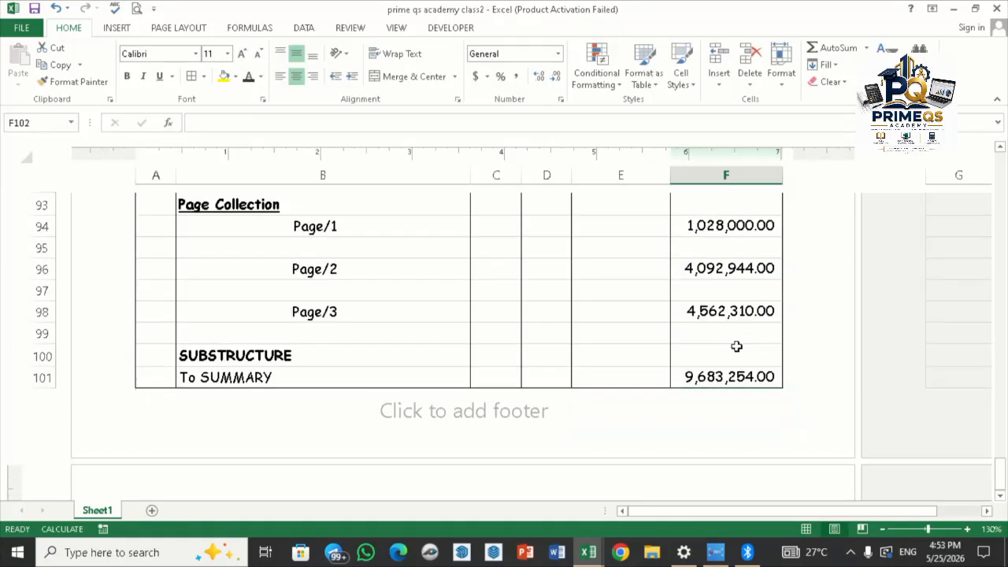
click(772, 378)
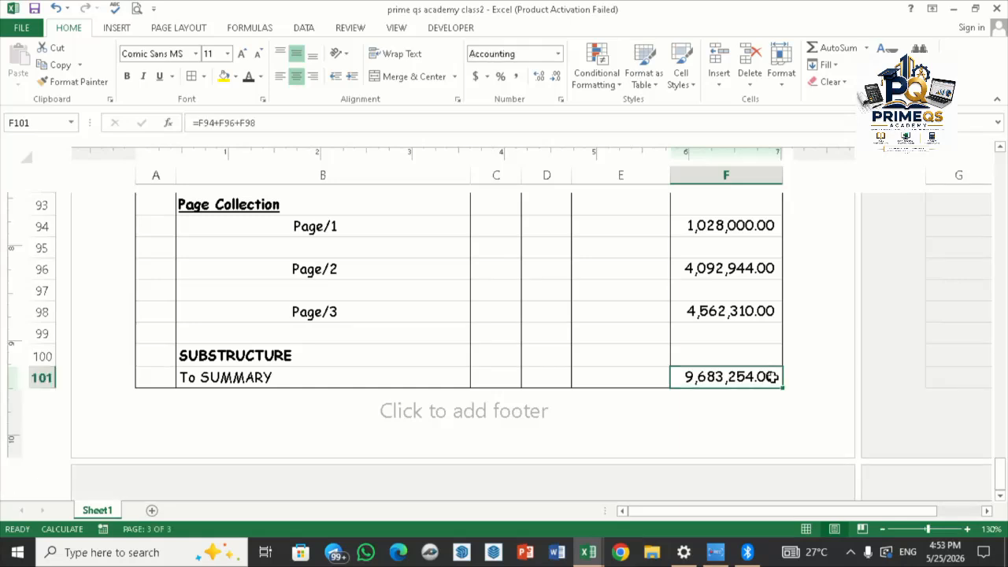
text(=s)
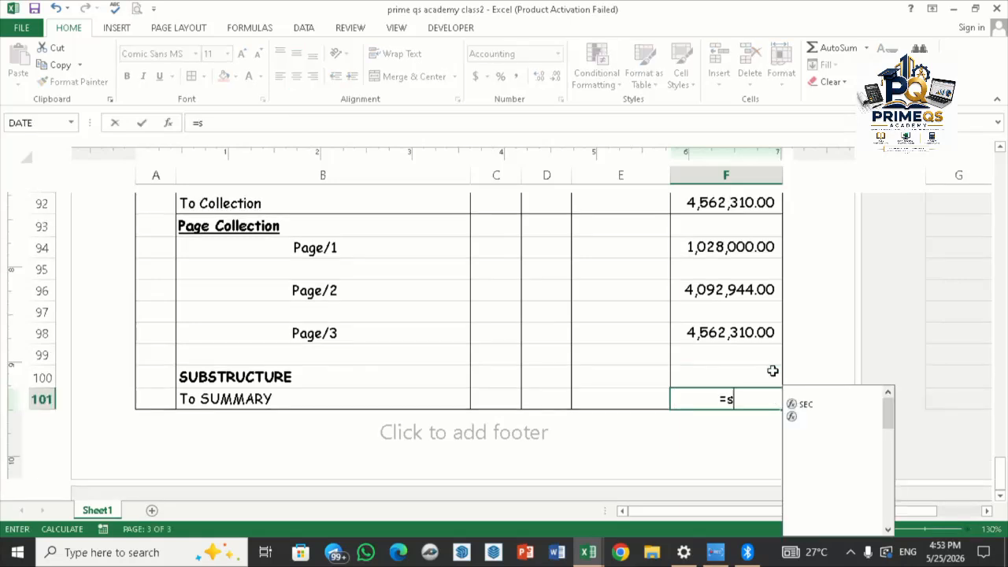
text(um)
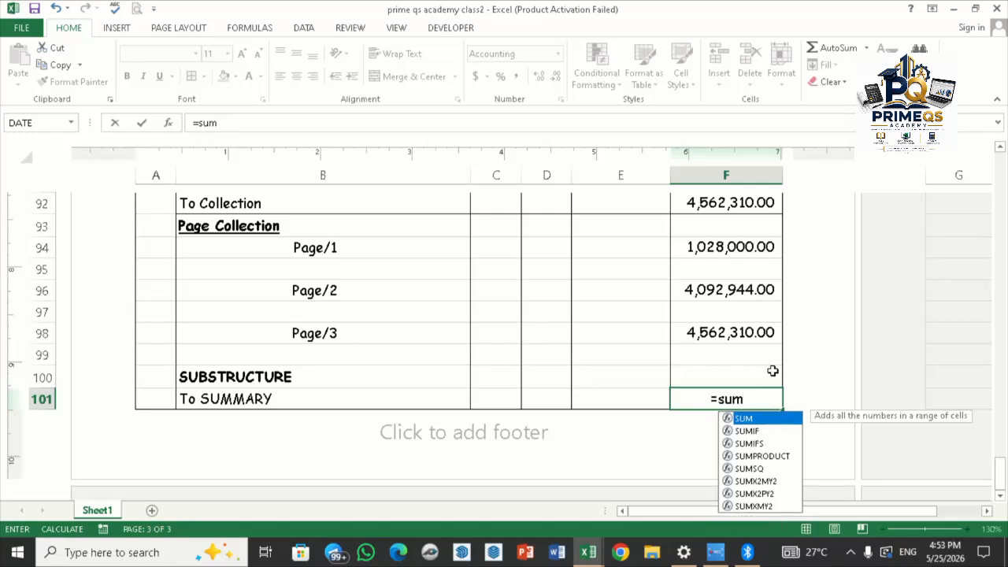
text(()
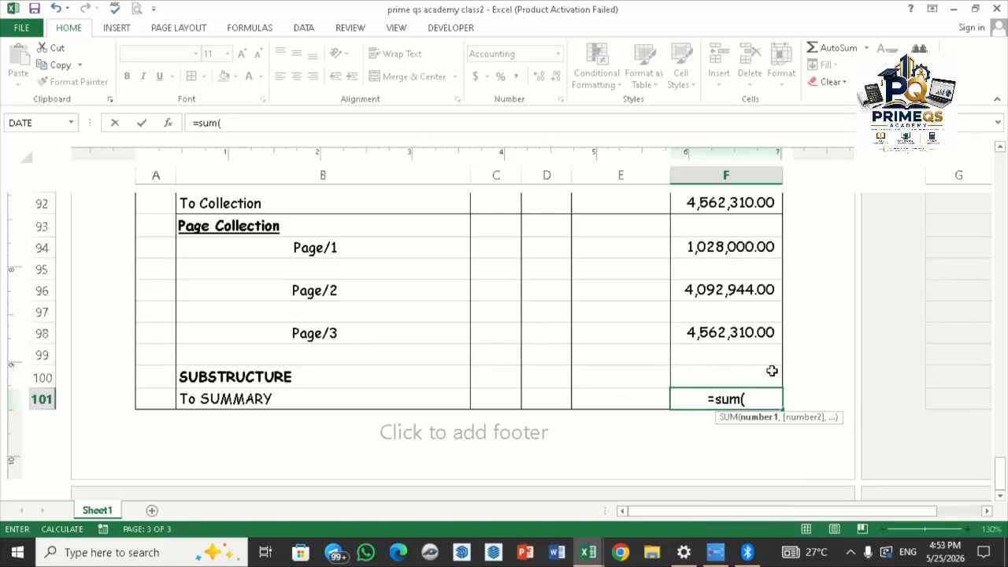
click(745, 333)
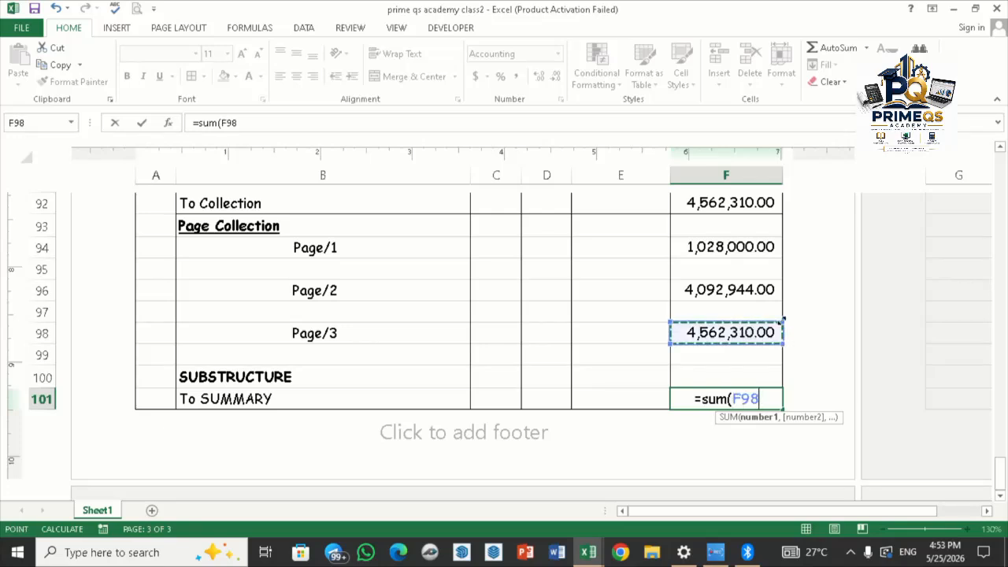
click(782, 320)
drag(782, 321, 782, 242)
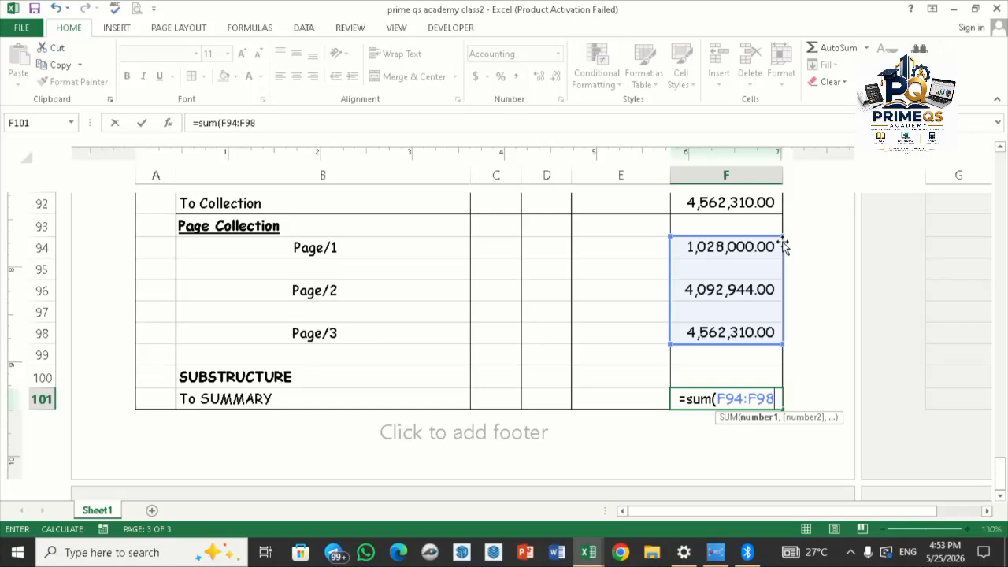
key(Return)
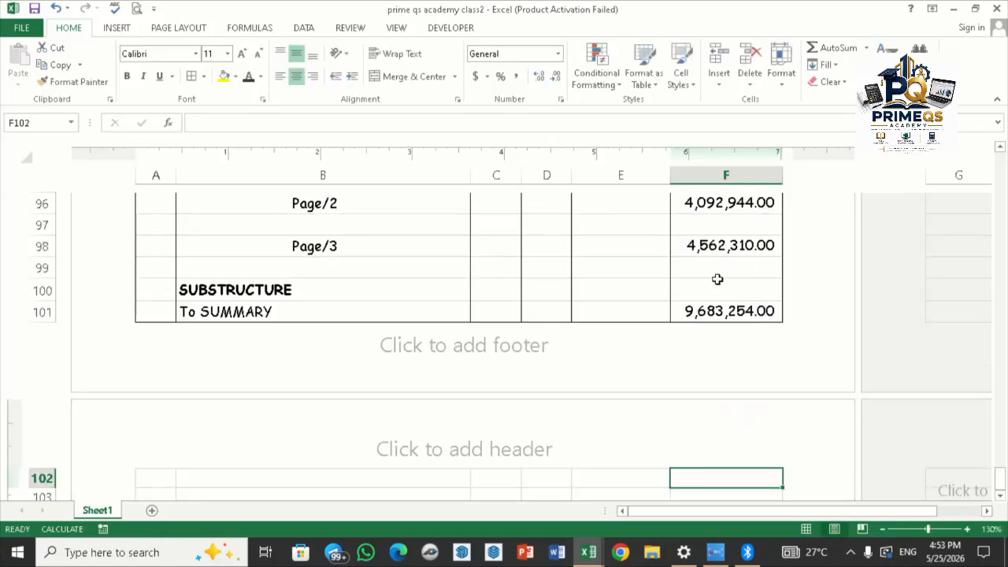
Step: Review the bill's page totals and the To SUMMARY amount, going back through all pages to the start
scroll(713, 285, up, 1)
scroll(711, 289, up, 1)
scroll(710, 289, down, 1)
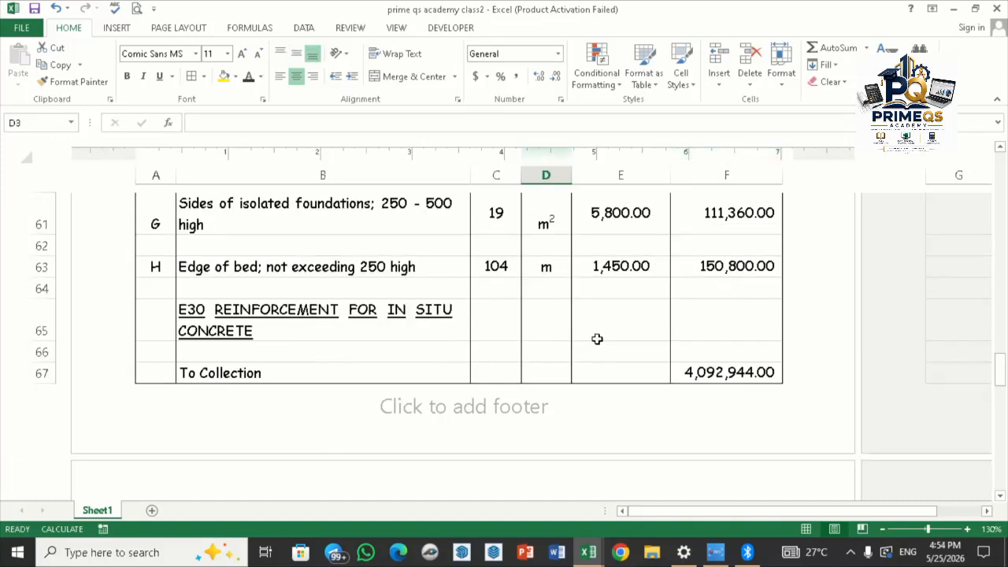
scroll(597, 339, down, 10)
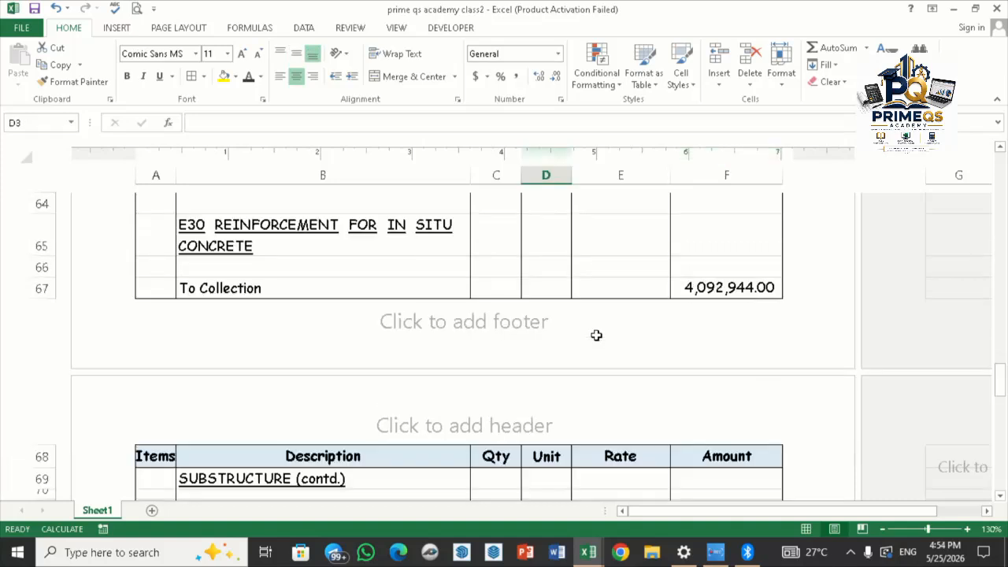
scroll(596, 335, down, 3)
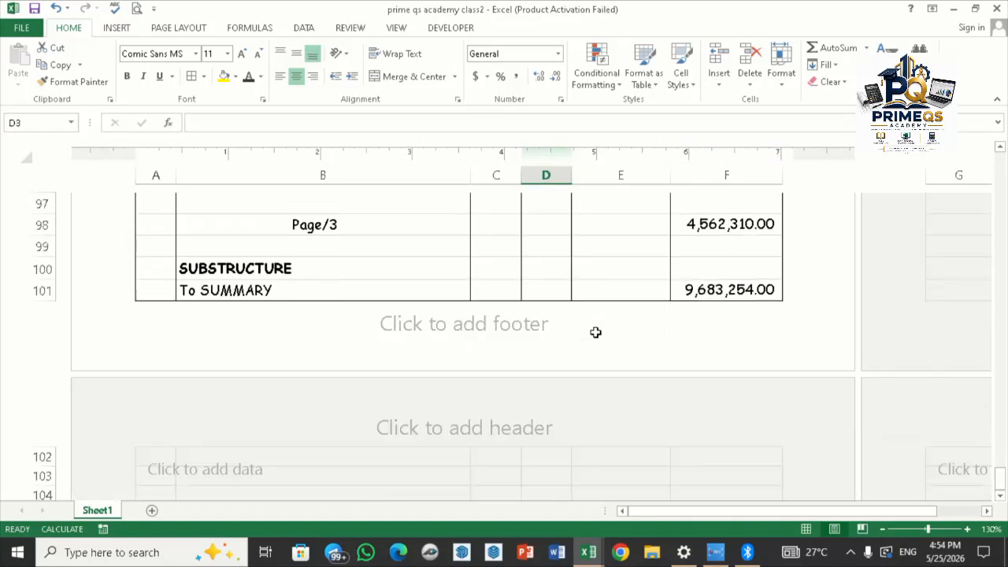
scroll(596, 332, up, 2)
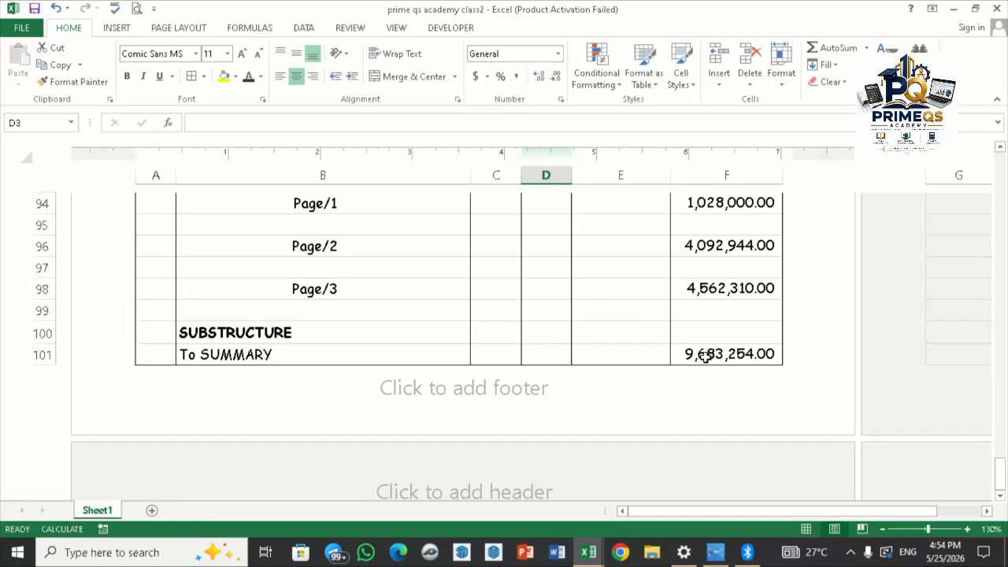
scroll(705, 358, up, 2)
scroll(704, 359, up, 14)
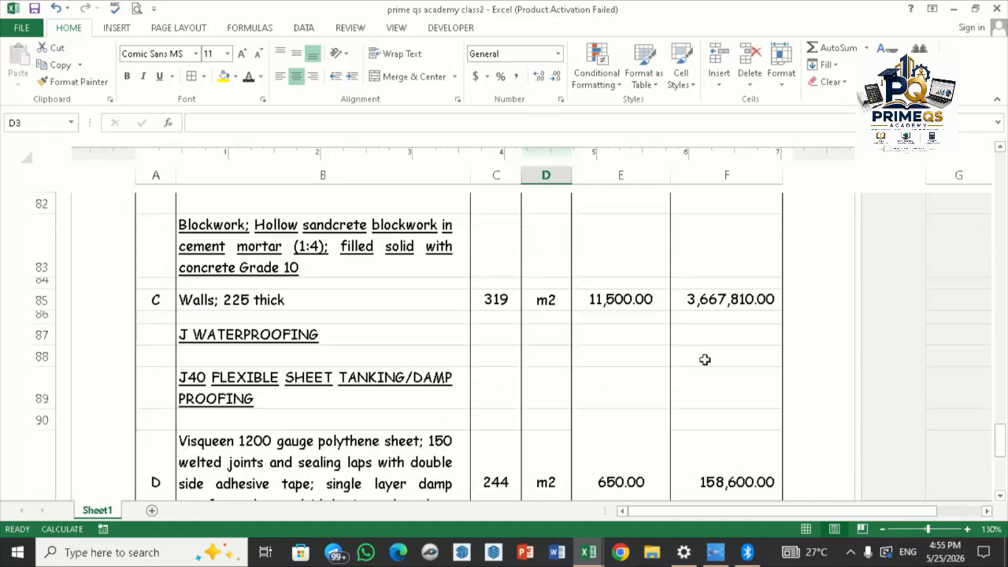
scroll(705, 358, up, 14)
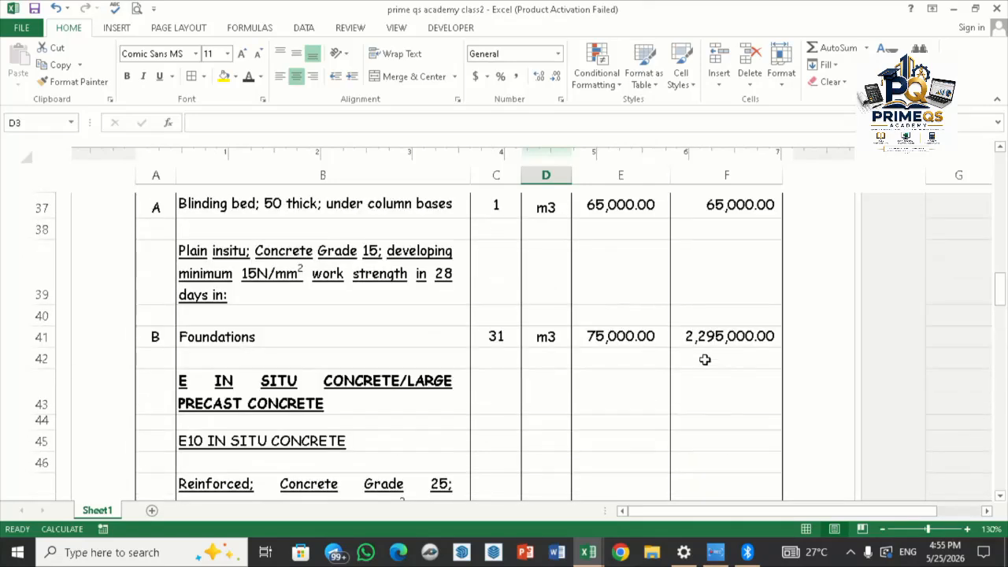
scroll(705, 359, up, 3)
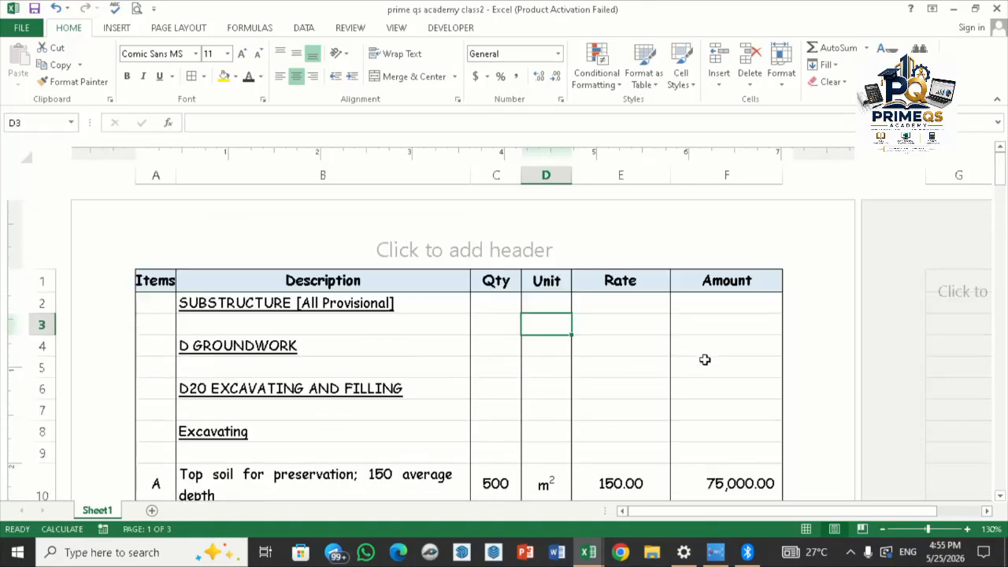
Step: Inspect the formula behind the top soil preservation amount in F10 and leave it as it is
scroll(705, 359, down, 3)
double_click(732, 344)
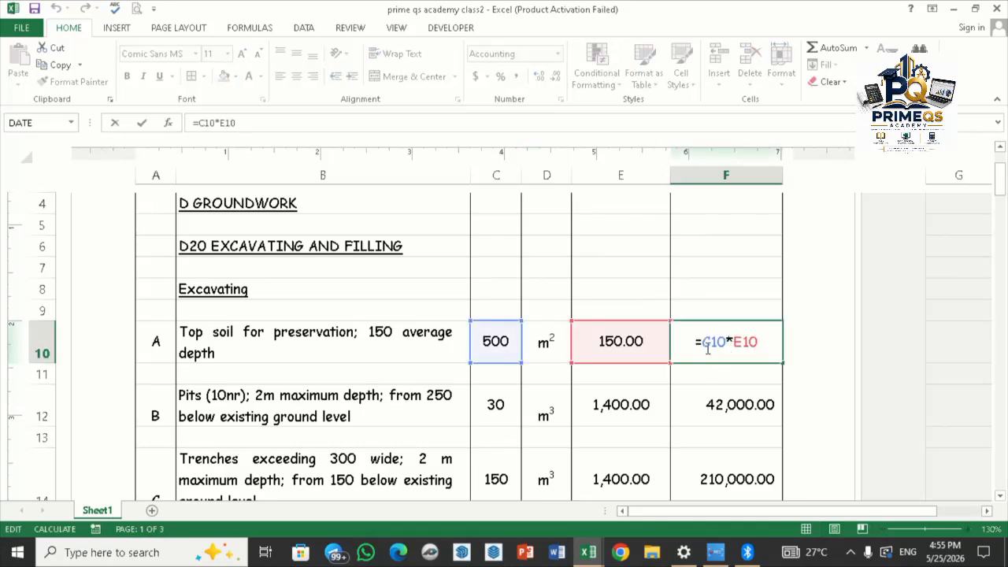
scroll(495, 339, up, 3)
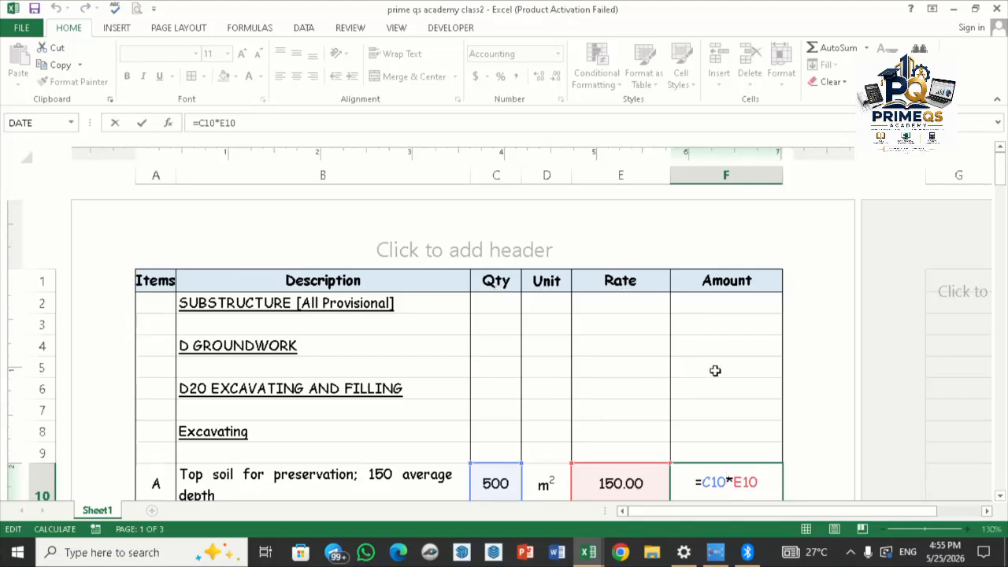
scroll(749, 461, down, 4)
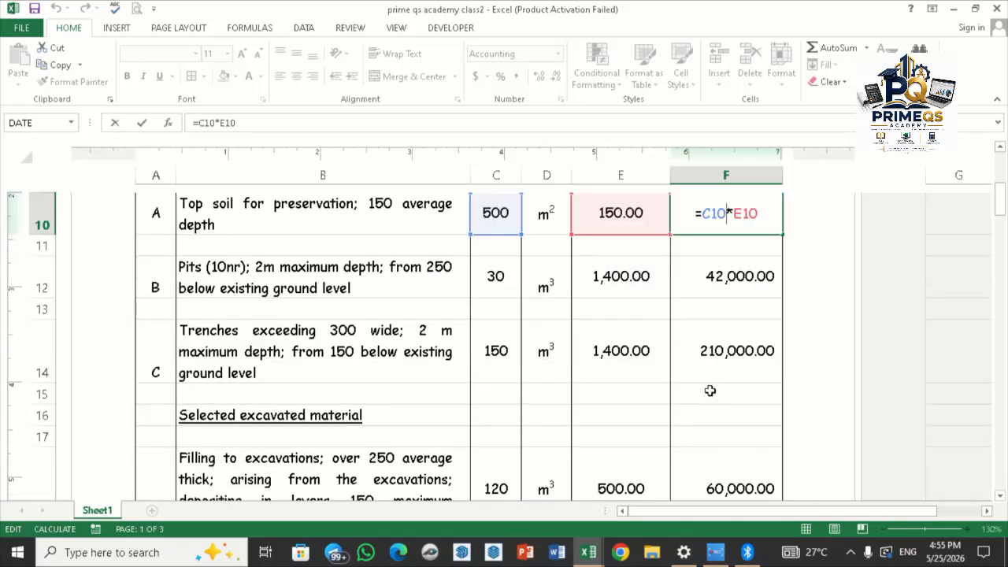
key(Return)
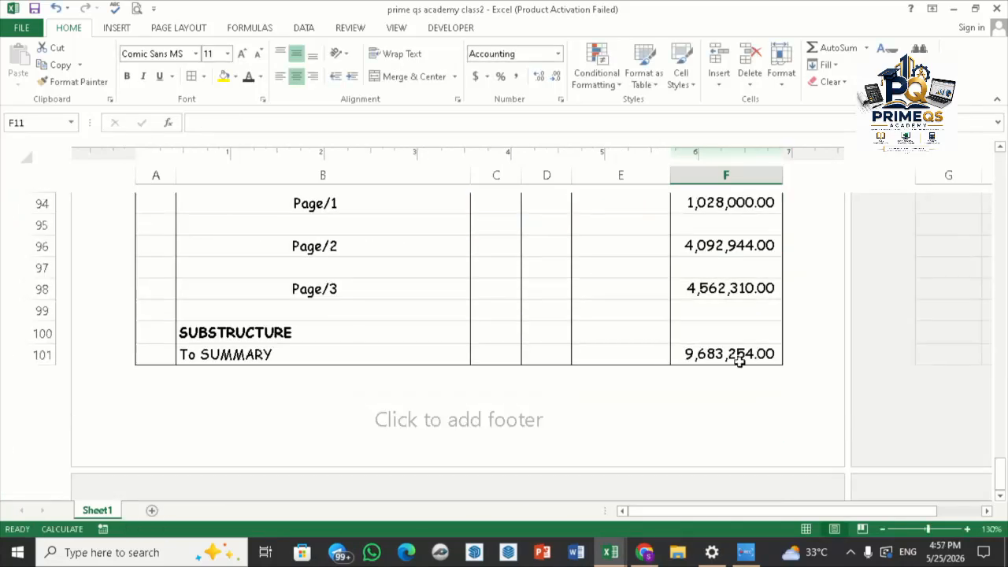
Step: Add a top border line across A100:F101 to separate the SUBSTRUCTURE To SUMMARY rows from the page amounts
drag(152, 332, 783, 359)
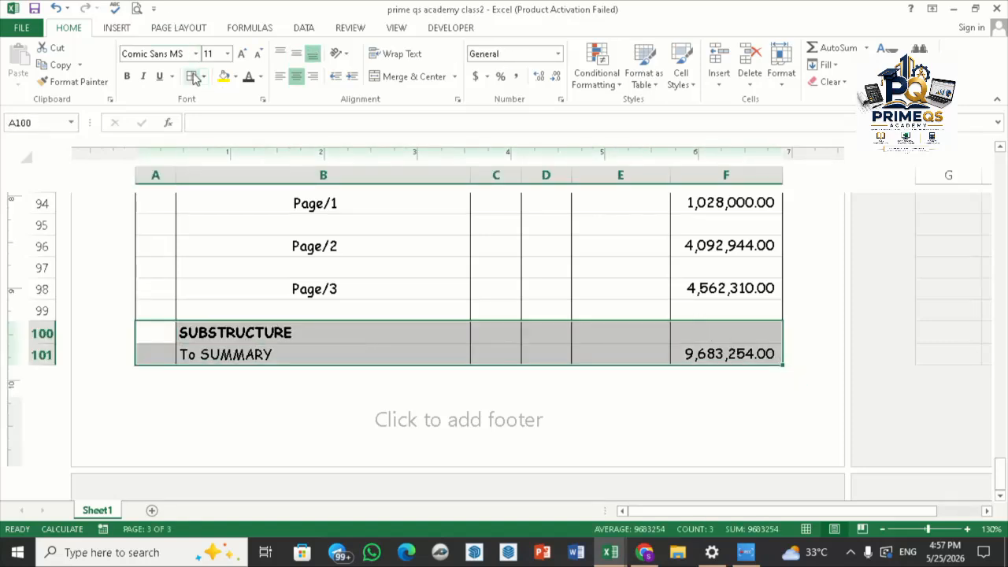
key(ctrl+1)
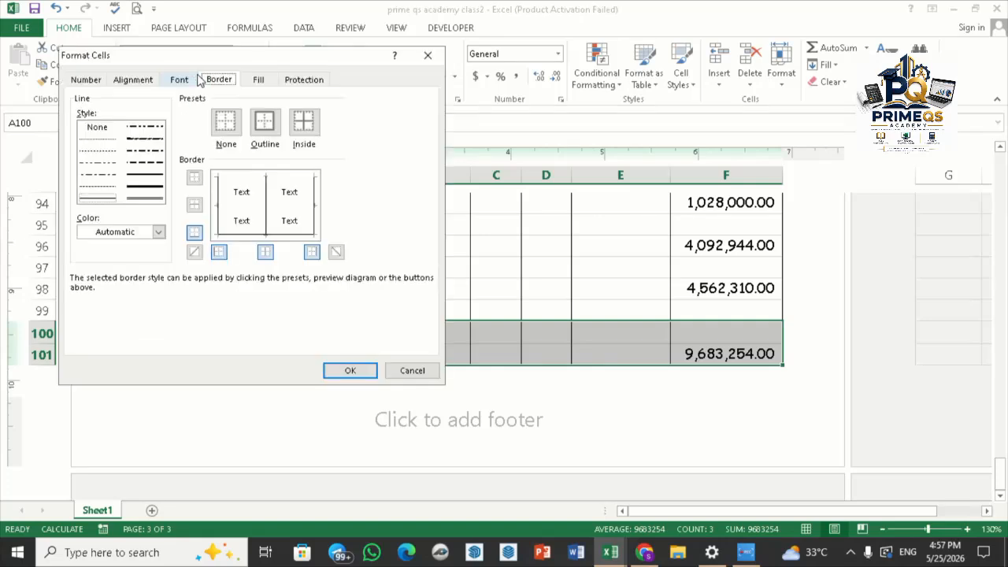
click(255, 178)
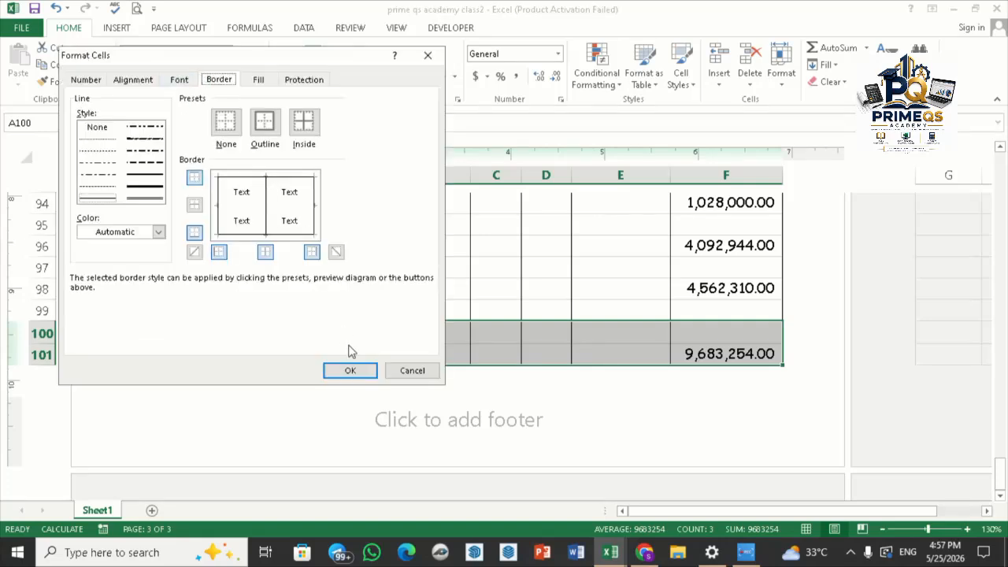
click(350, 371)
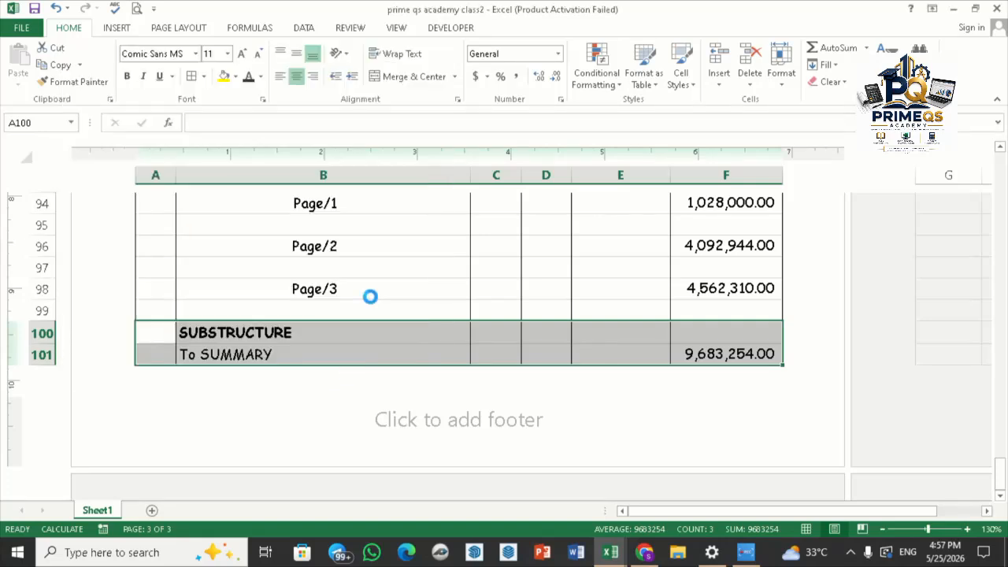
click(266, 337)
click(337, 348)
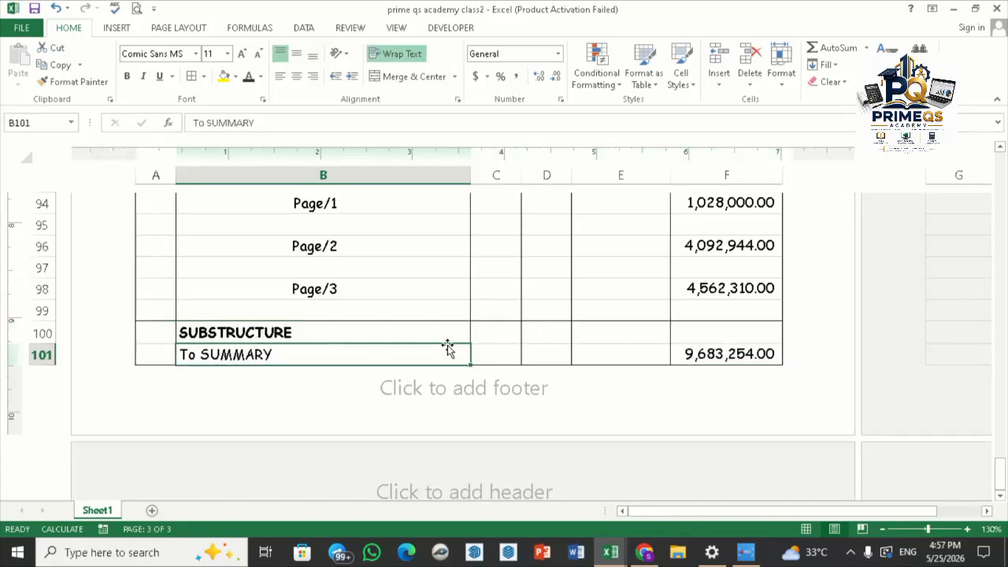
scroll(599, 352, up, 4)
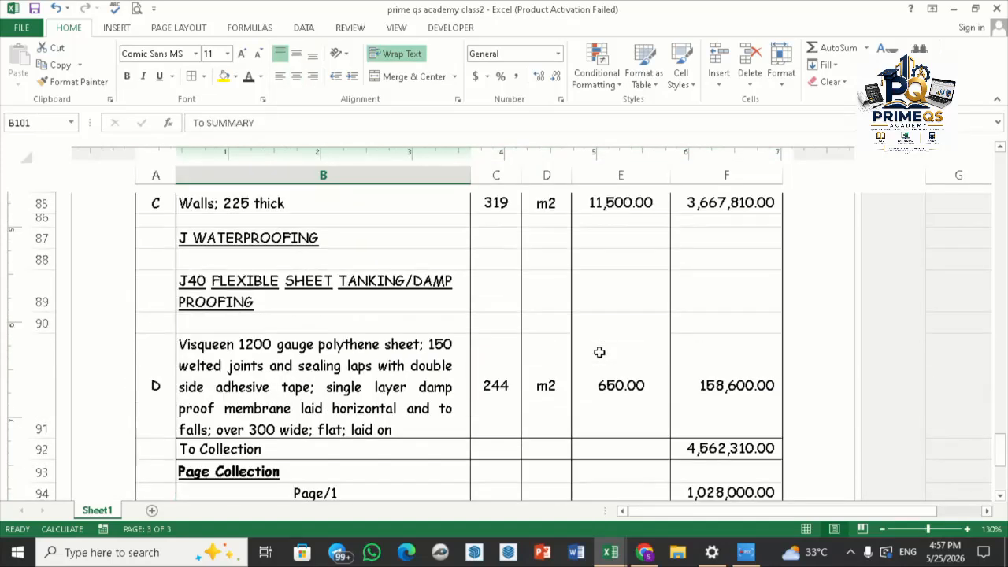
scroll(600, 352, up, 8)
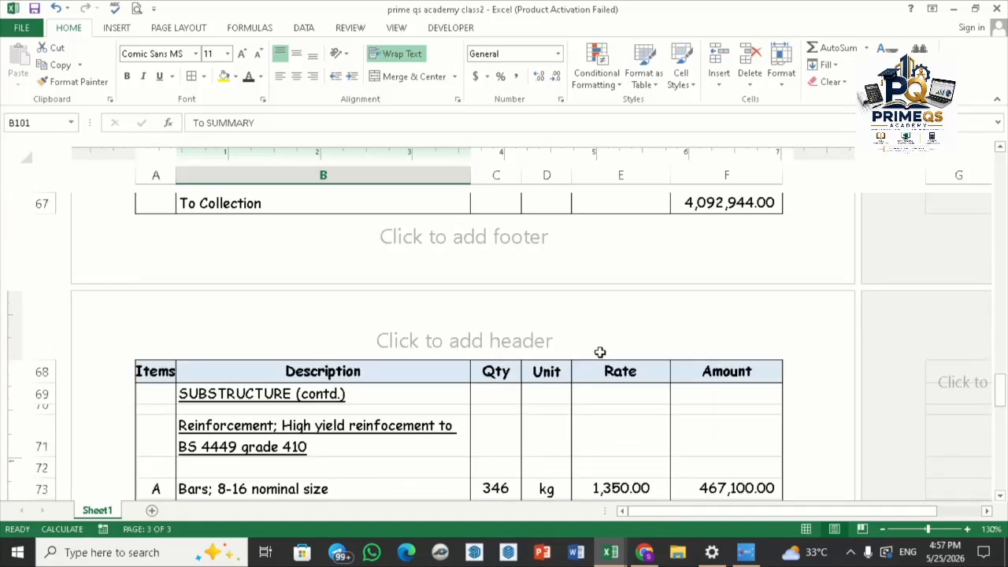
Step: Look back over the bill's earlier pages and save the workbook
scroll(599, 352, up, 12)
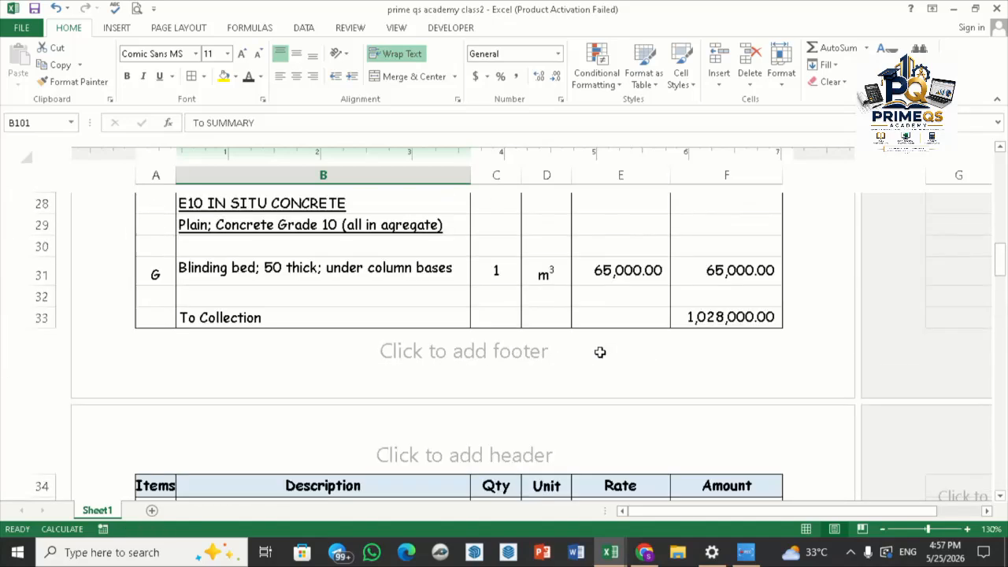
scroll(599, 353, up, 10)
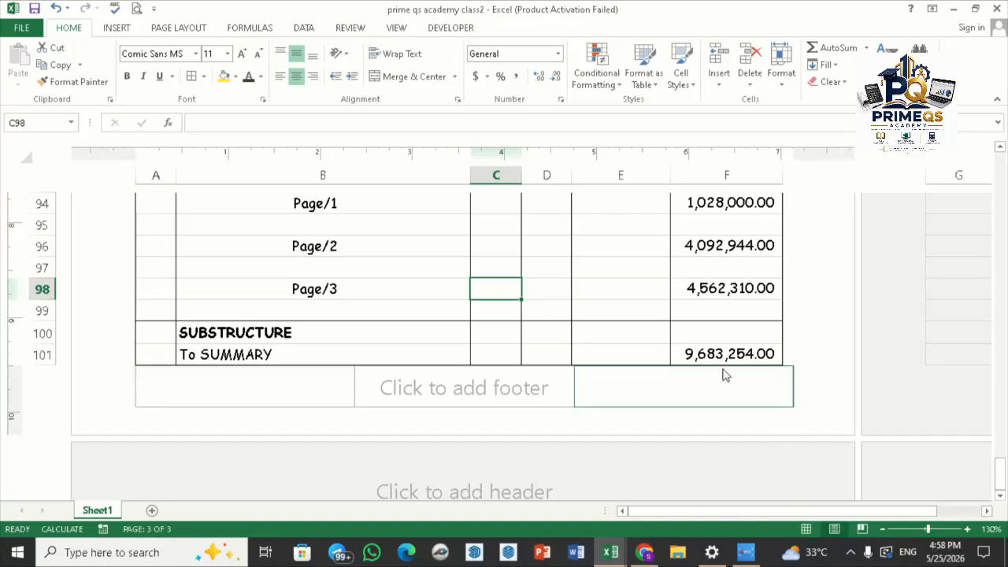
key(ctrl+s)
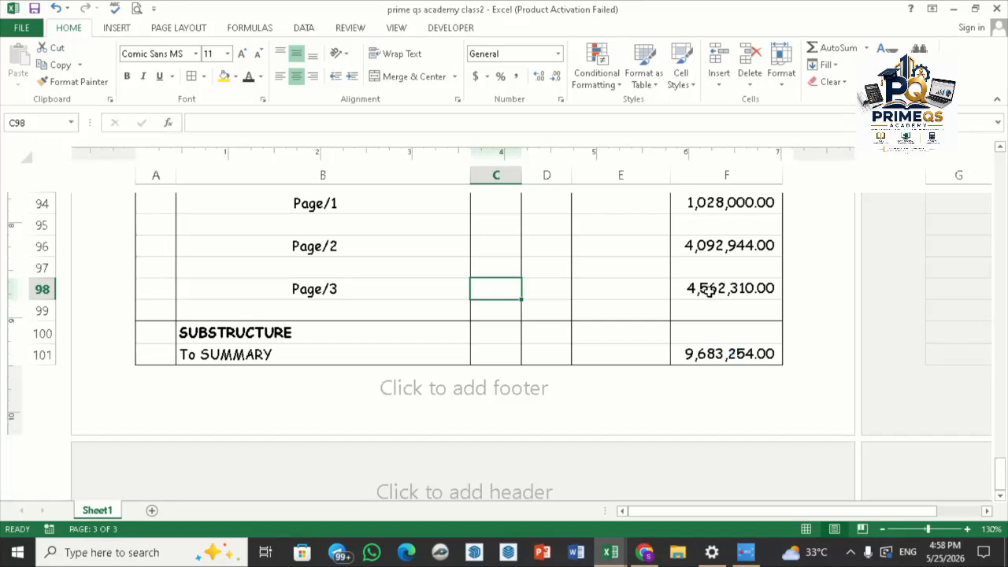
Step: Check the layout of all three bill pages in the print preview
key(ctrl+p)
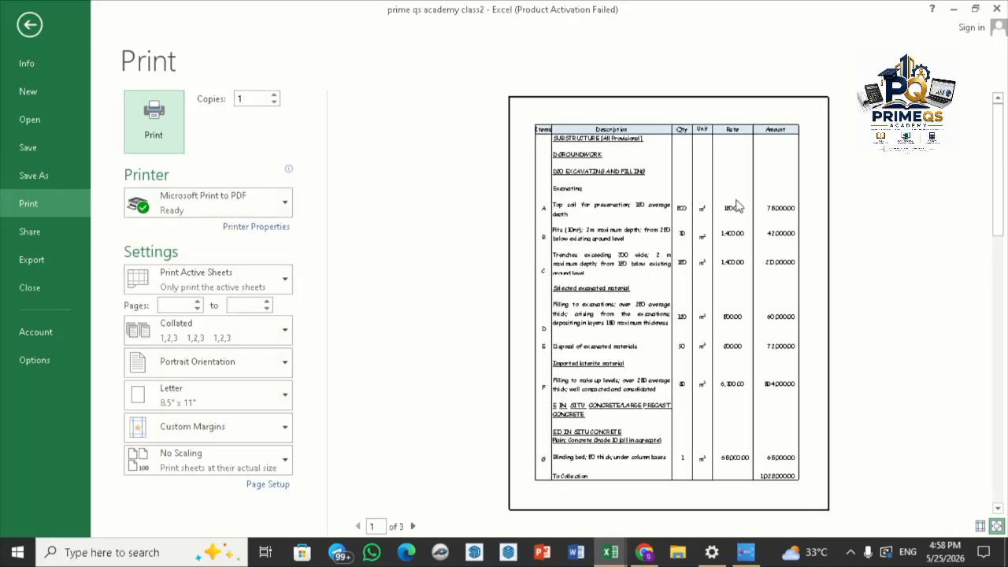
scroll(733, 216, down, 1)
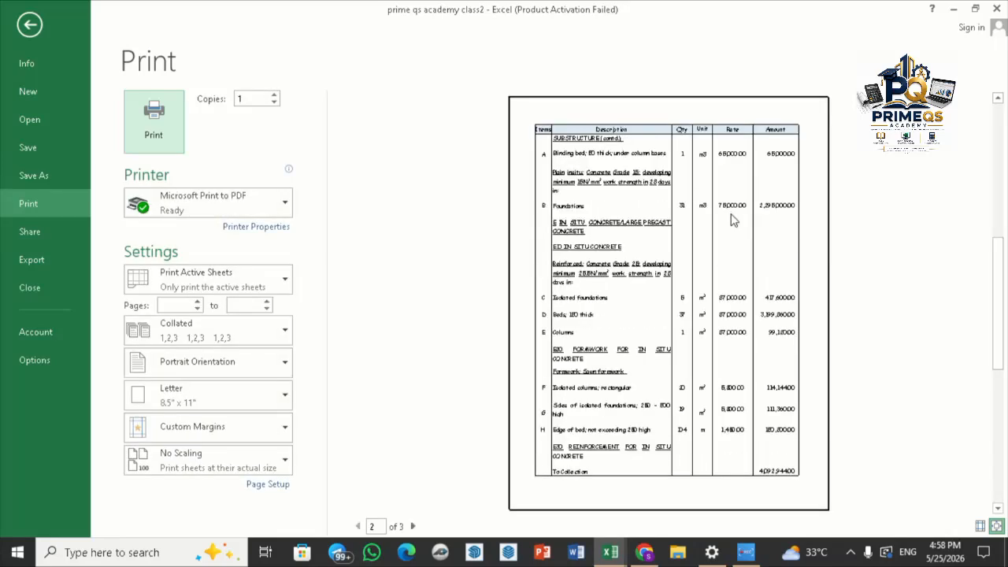
scroll(732, 220, down, 1)
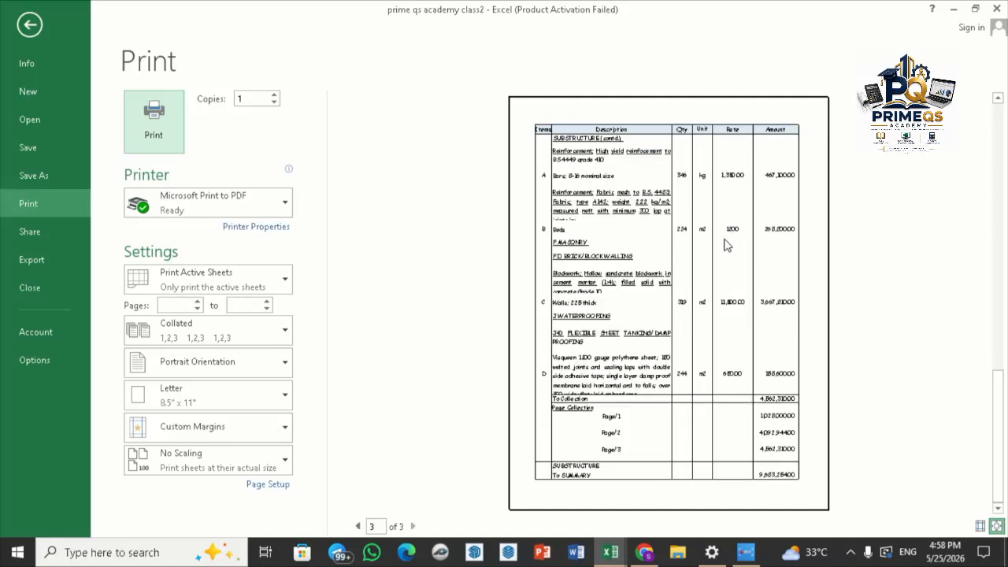
scroll(717, 260, up, 1)
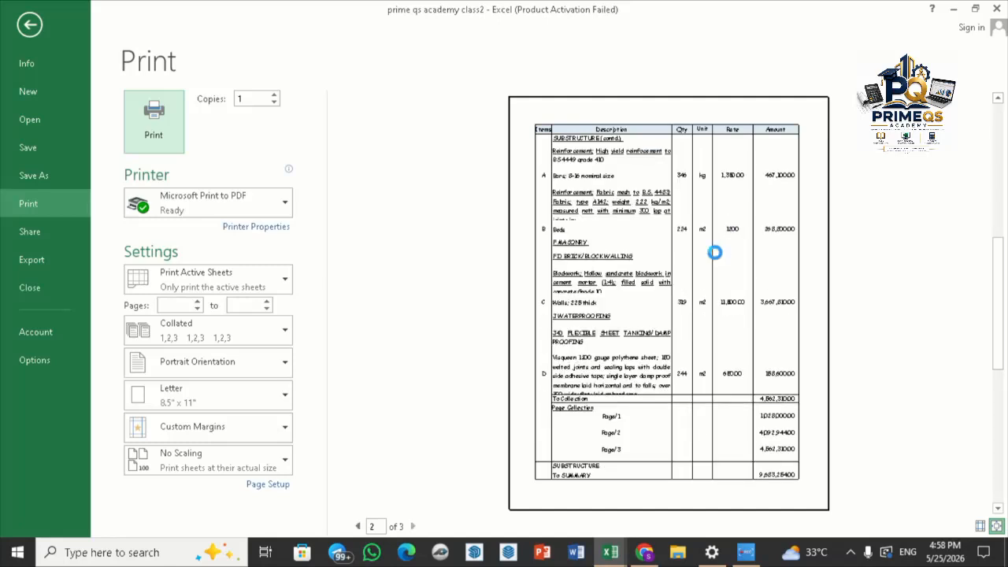
scroll(717, 260, up, 1)
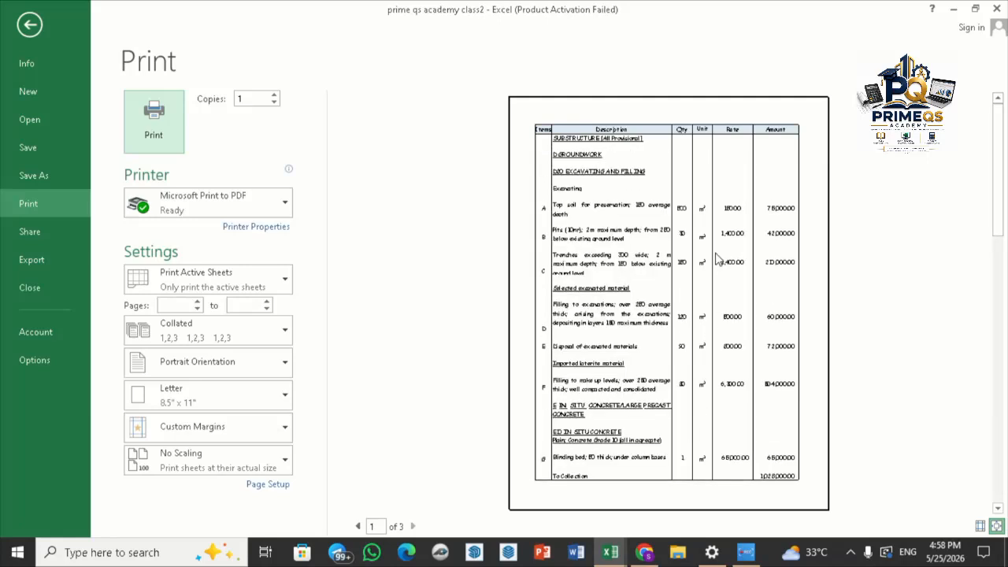
scroll(717, 260, down, 1)
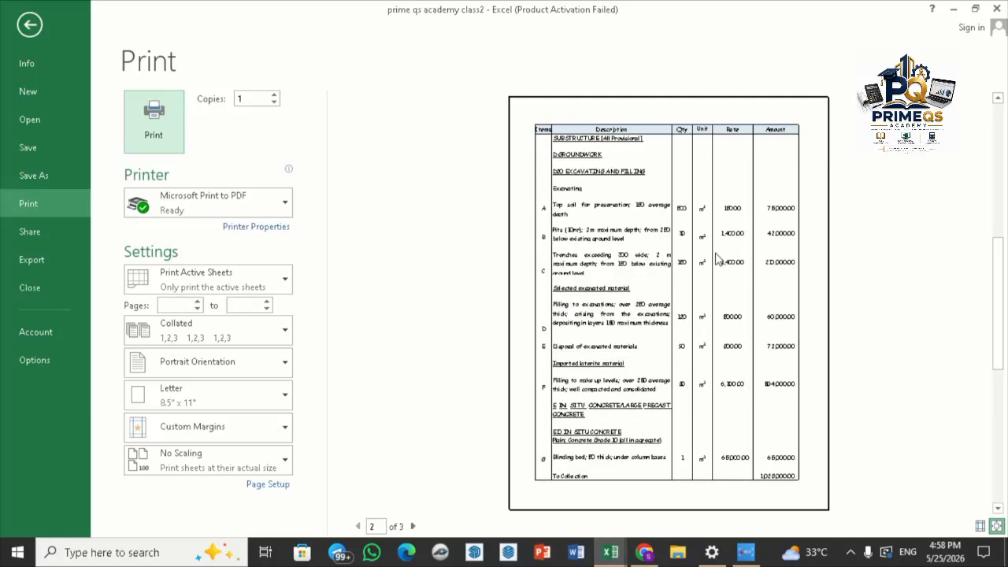
scroll(717, 259, down, 1)
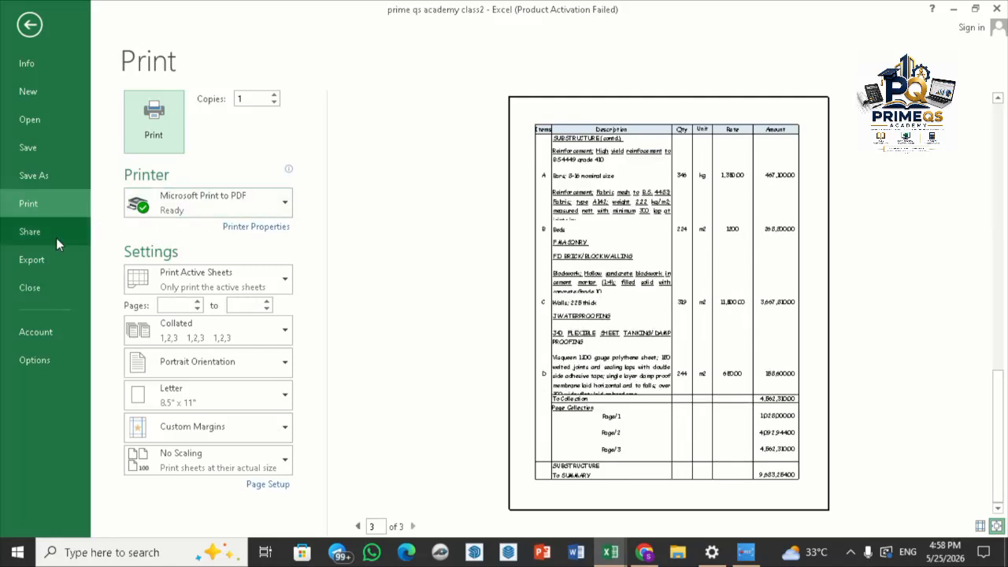
Step: Begin exporting the bill as a PDF/XPS document, with the Desktop as the destination folder
click(34, 264)
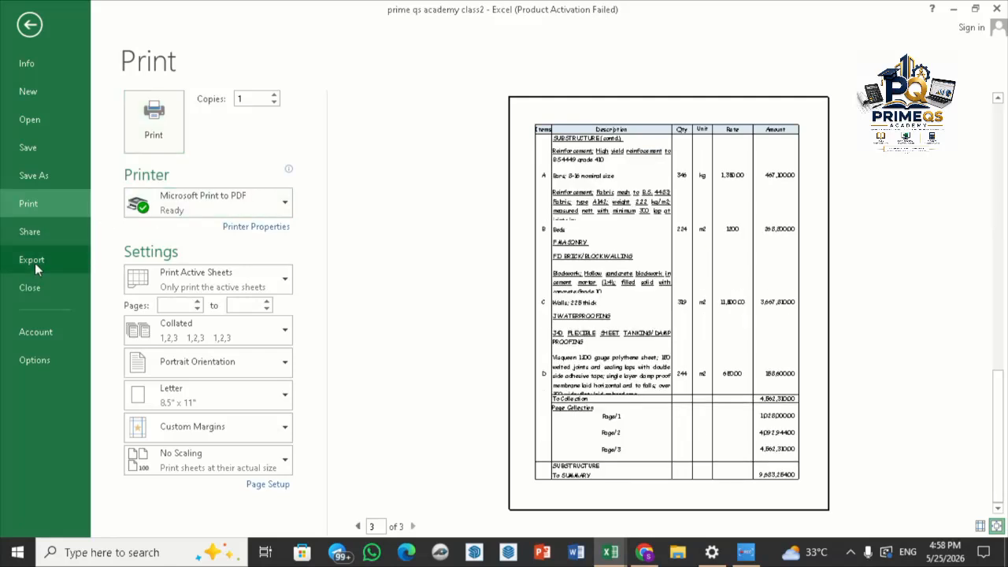
click(181, 158)
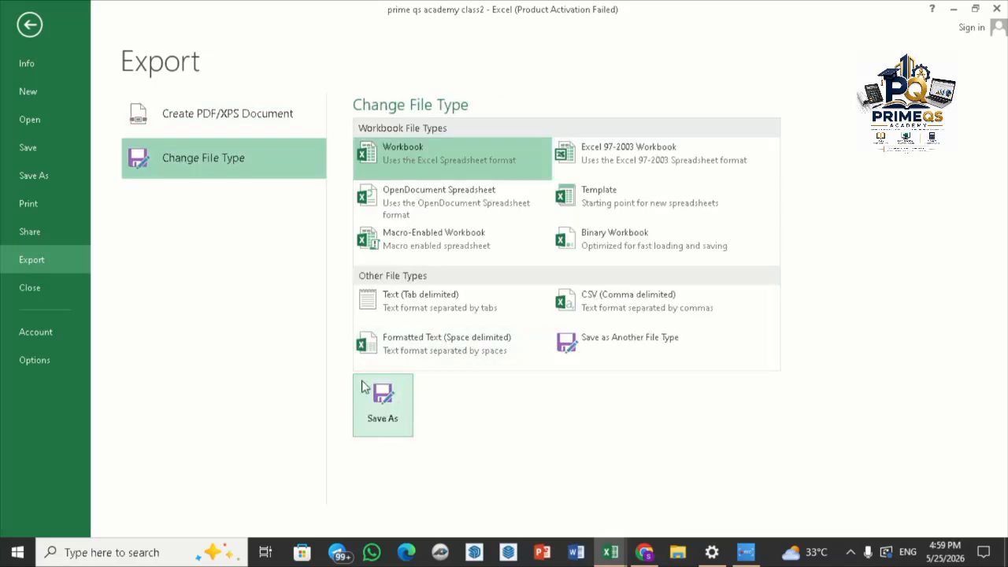
click(198, 117)
click(380, 202)
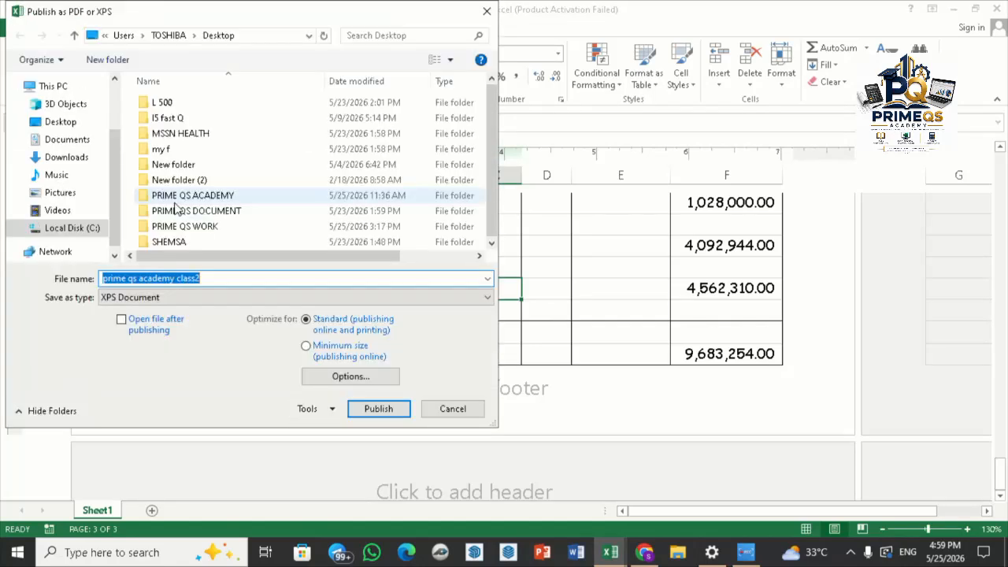
click(73, 123)
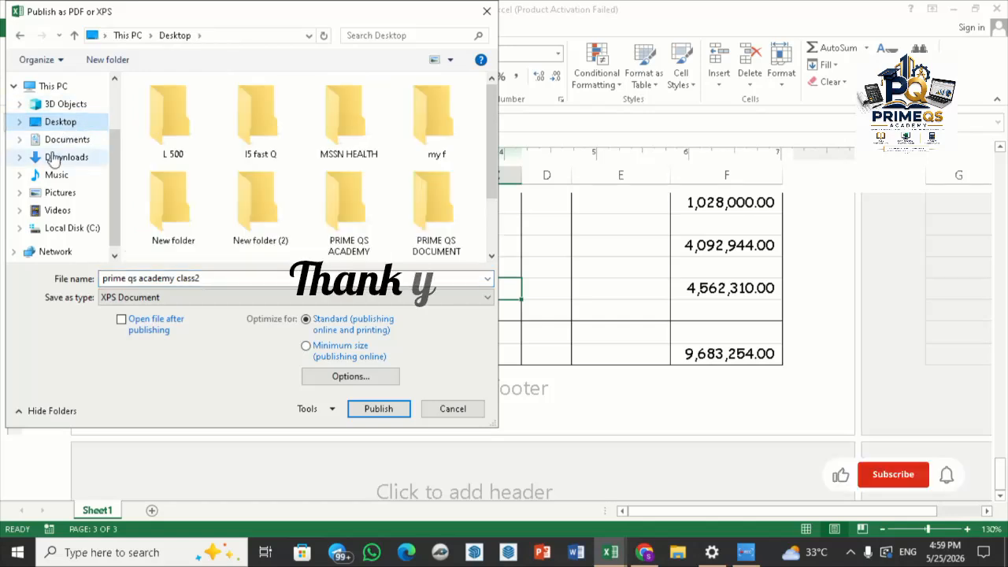